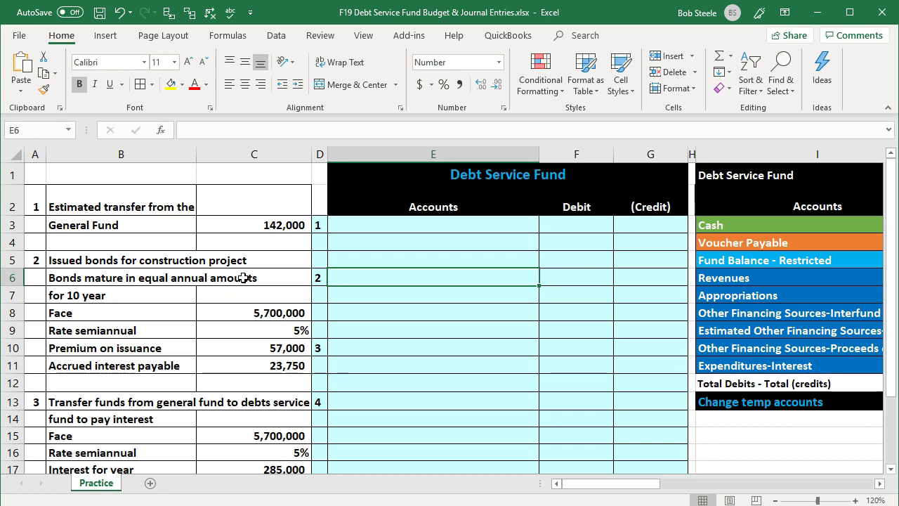
- Examine the Debt Service Fund journal area and its trial balance accounts, from Cash down to Appropriations
{"action": "key", "text": "Right"}
{"action": "key", "text": "Right"}
{"action": "key", "text": "Right"}
{"action": "key", "text": "Right"}
{"action": "key", "text": "Right"}
{"action": "key", "text": "Right"}
{"action": "key", "text": "Right"}
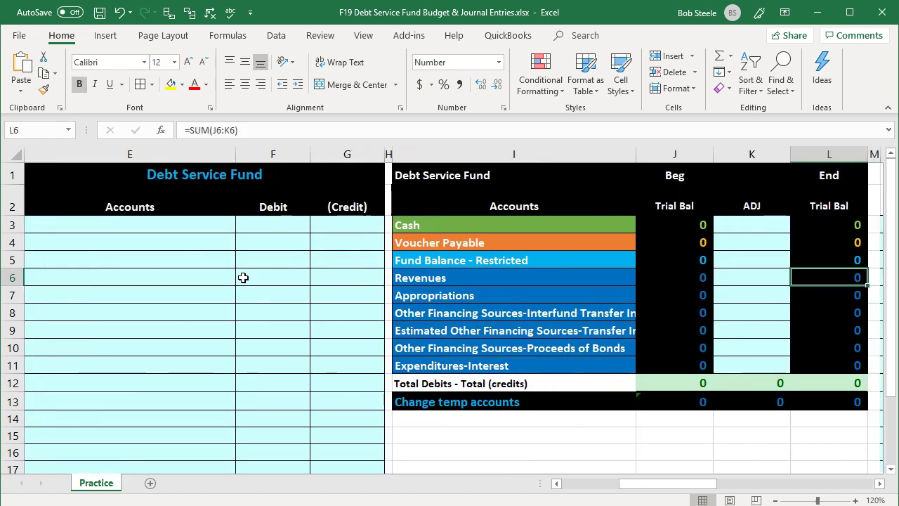
{"action": "key", "text": "Right"}
{"action": "key", "text": "Right"}
{"action": "key", "text": "Right"}
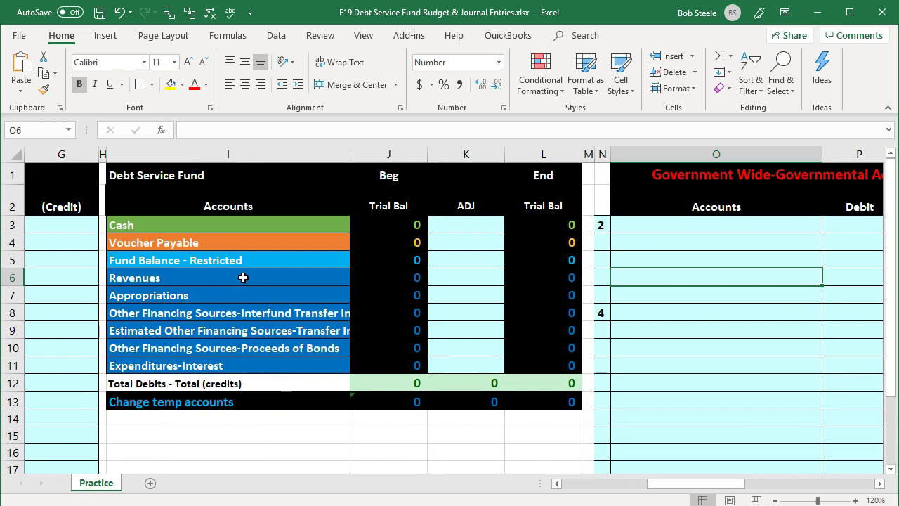
{"action": "left_click", "coordinate": [250, 224]}
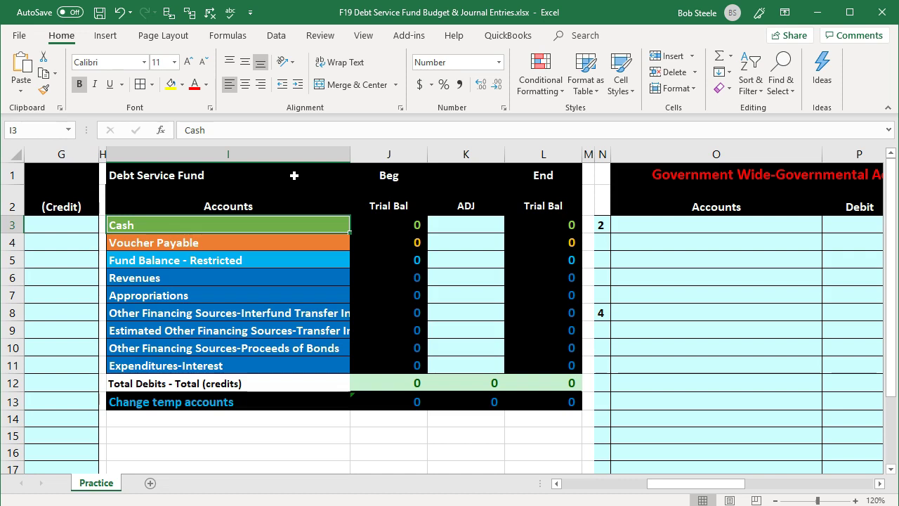
{"action": "key", "text": "Down"}
{"action": "key", "text": "Down"}
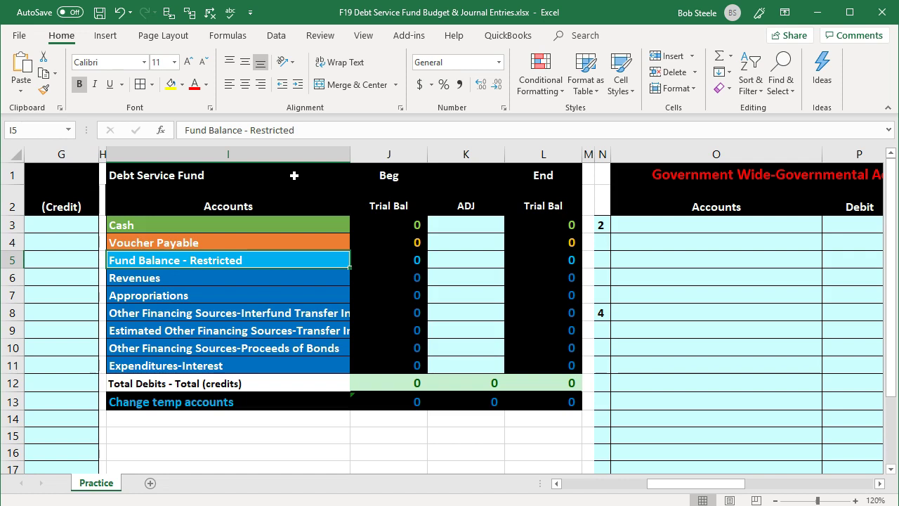
{"action": "key", "text": "Down"}
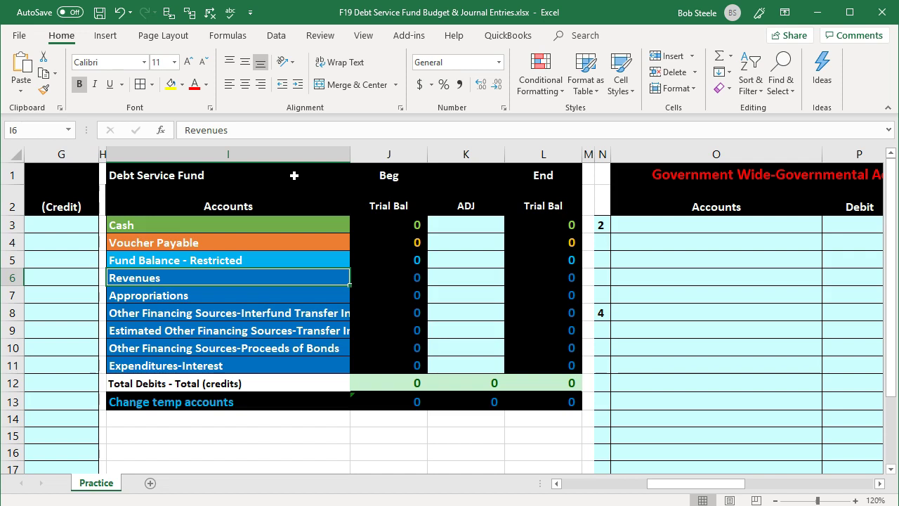
{"action": "key", "text": "Down"}
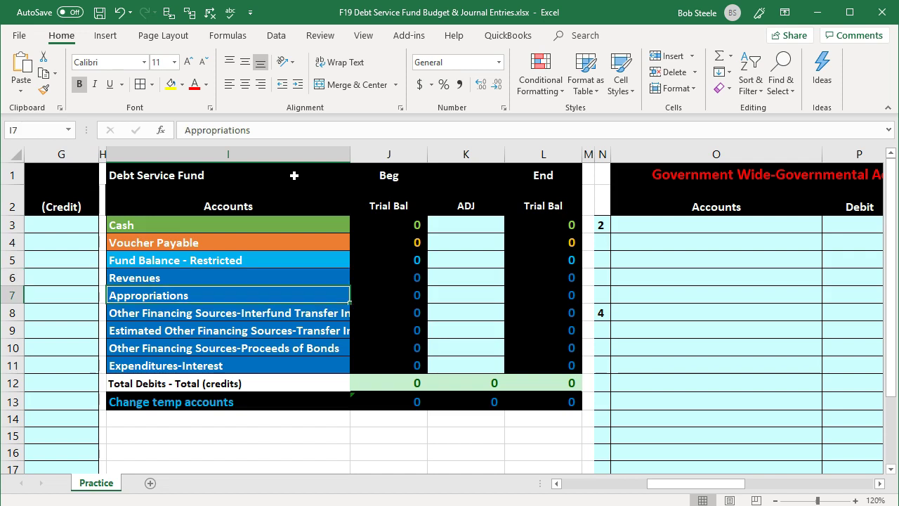
{"action": "key", "text": "Right"}
{"action": "key", "text": "Right"}
{"action": "key", "text": "Left"}
{"action": "key", "text": "Right"}
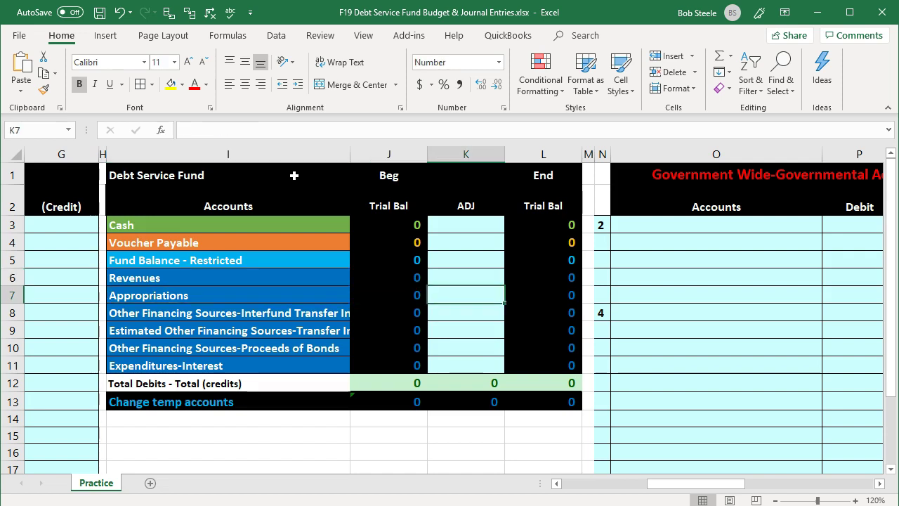
- Examine the Government Wide-Governmental Activities journal area and return to the transaction list in the first columns
{"action": "key", "text": "Right"}
{"action": "key", "text": "Right"}
{"action": "key", "text": "Right"}
{"action": "key", "text": "Right"}
{"action": "key", "text": "Right"}
{"action": "key", "text": "Right"}
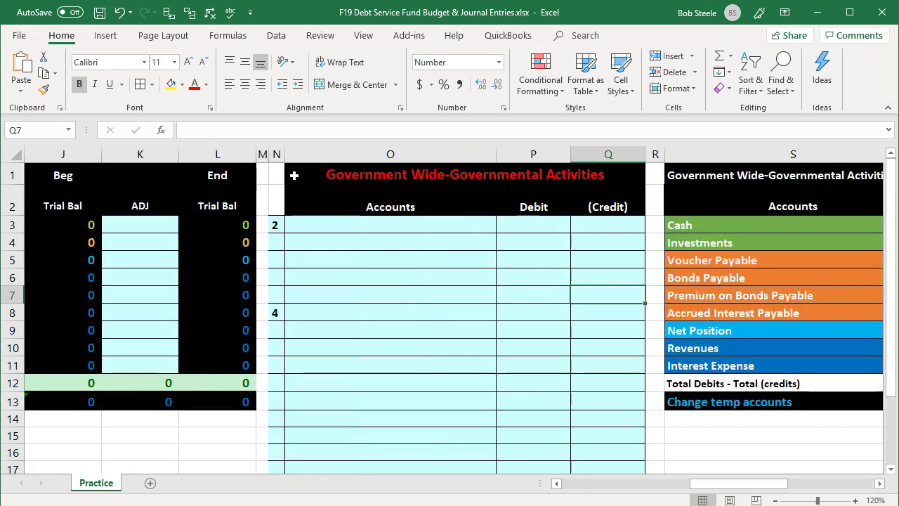
{"action": "key", "text": "Right"}
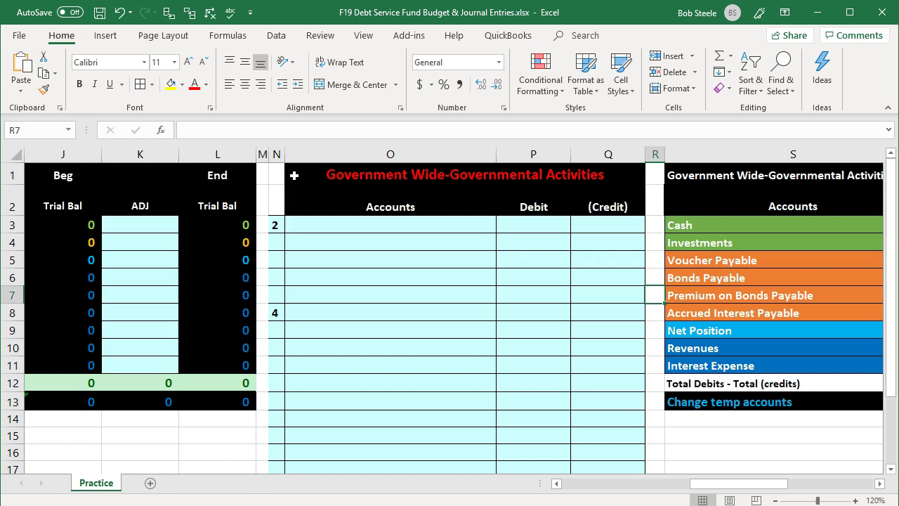
{"action": "key", "text": "Left"}
{"action": "key", "text": "Left"}
{"action": "key", "text": "Left"}
{"action": "key", "text": "Left"}
{"action": "key", "text": "Left"}
{"action": "key", "text": "Left"}
{"action": "key", "text": "Left"}
{"action": "key", "text": "Left"}
{"action": "key", "text": "Left"}
{"action": "key", "text": "Left"}
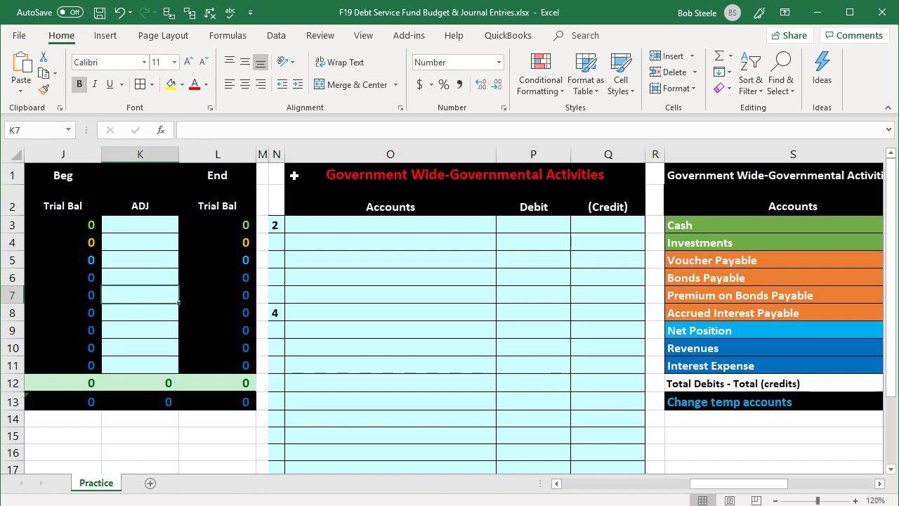
{"action": "key", "text": "Left"}
{"action": "key", "text": "Left"}
{"action": "key", "text": "Left"}
{"action": "key", "text": "Left"}
{"action": "key", "text": "Left"}
{"action": "key", "text": "Left"}
{"action": "key", "text": "Left"}
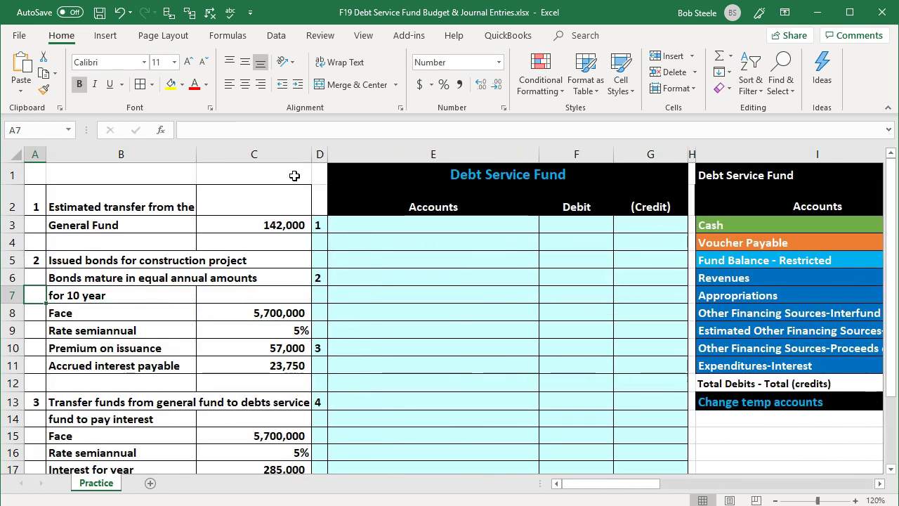
- Review the estimated General Fund transfer and compare the interfund and estimated transfer-in accounts in the Debt Service Fund trial balance
{"action": "left_click", "coordinate": [379, 243]}
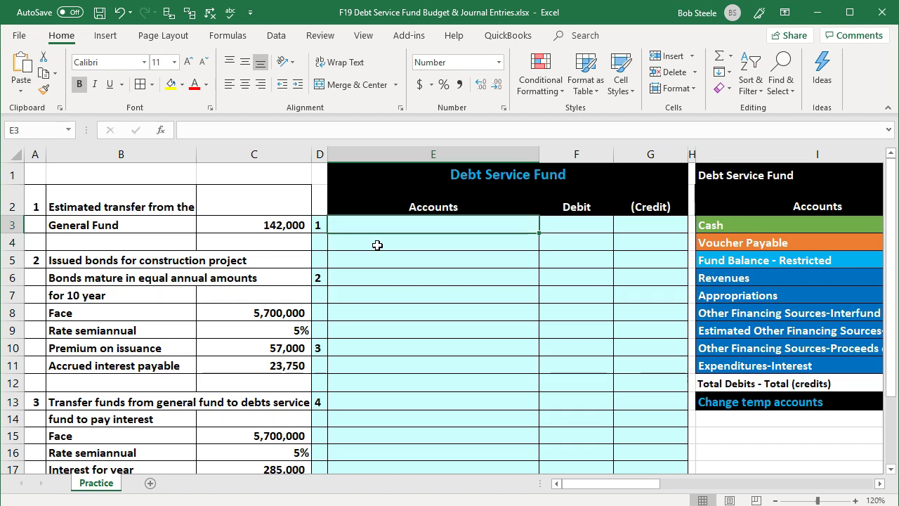
{"action": "left_click", "coordinate": [276, 226]}
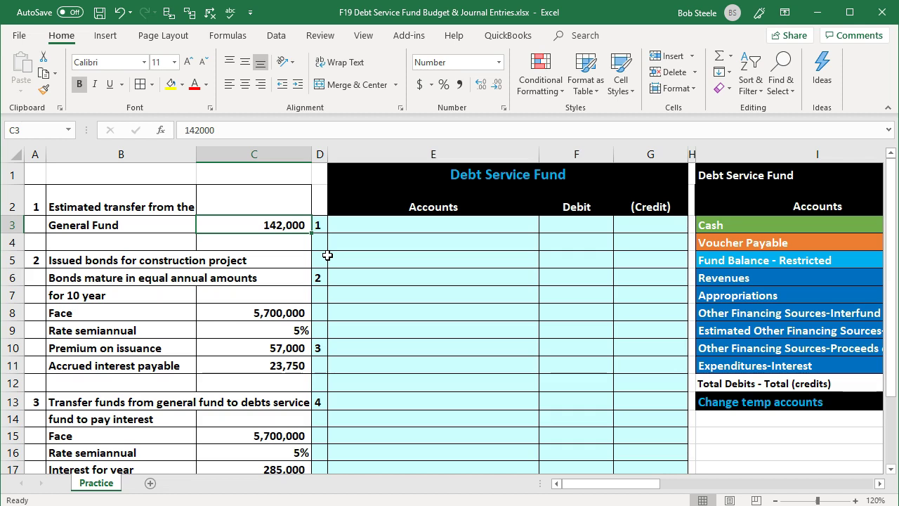
{"action": "key", "text": "Right"}
{"action": "key", "text": "Right"}
{"action": "key", "text": "Right"}
{"action": "key", "text": "Right"}
{"action": "key", "text": "Right"}
{"action": "key", "text": "Right"}
{"action": "key", "text": "Right"}
{"action": "key", "text": "Right"}
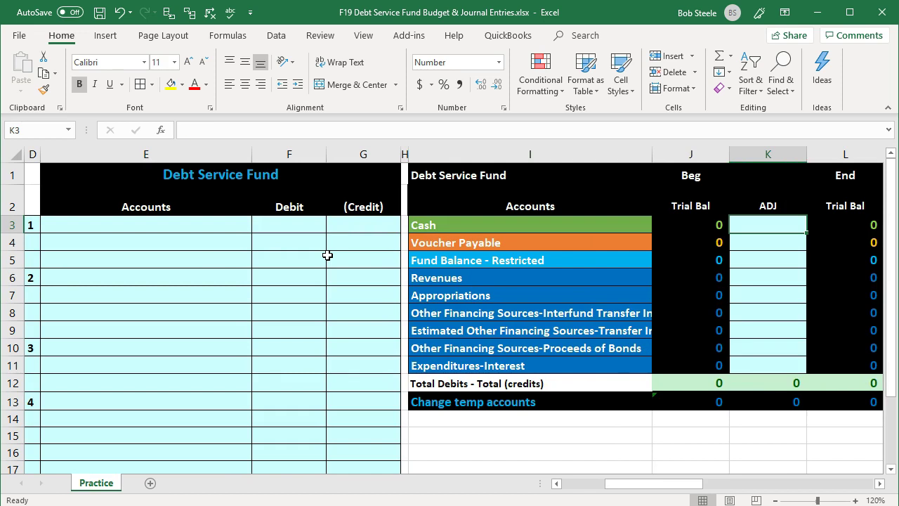
{"action": "left_click", "coordinate": [429, 316]}
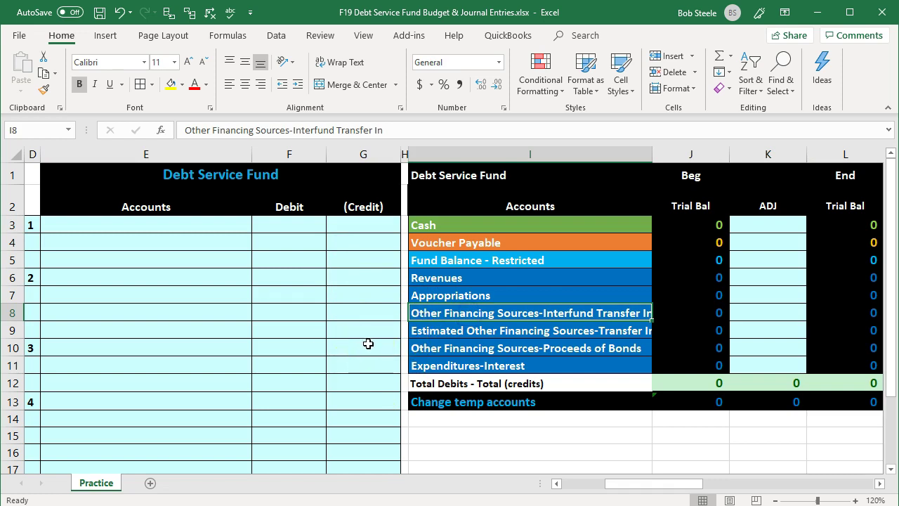
{"action": "left_click", "coordinate": [435, 278]}
{"action": "left_click", "coordinate": [435, 312]}
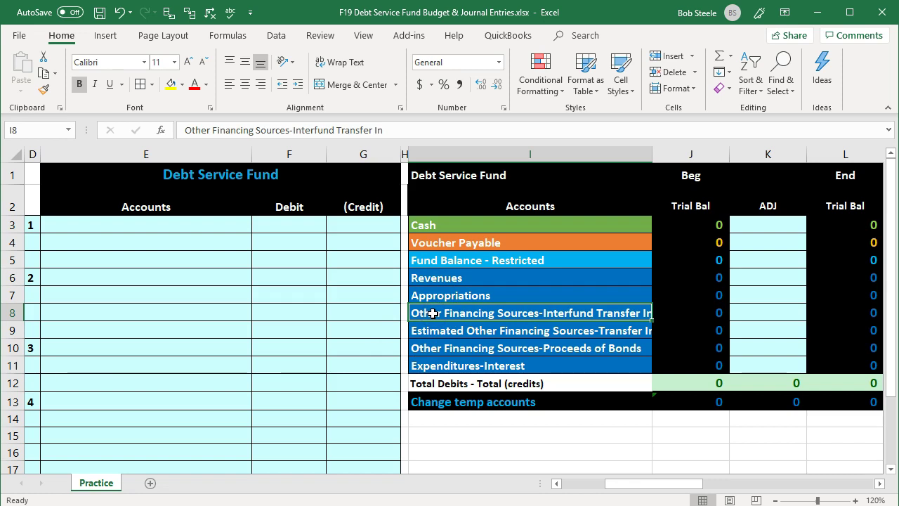
{"action": "left_click", "coordinate": [422, 331]}
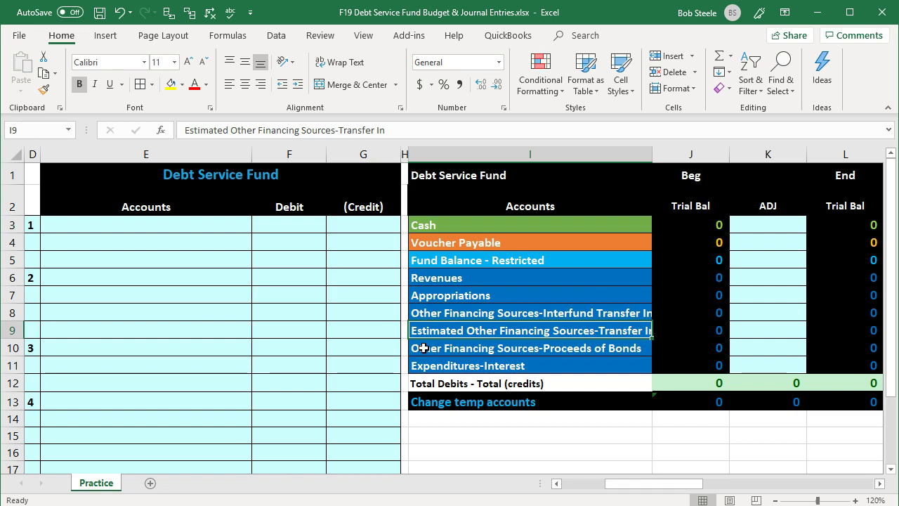
{"action": "left_click", "coordinate": [428, 313]}
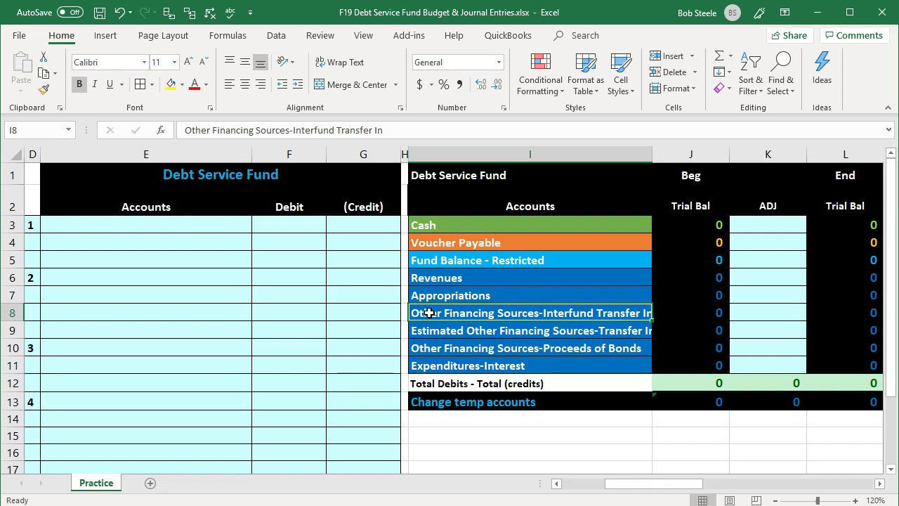
{"action": "left_click", "coordinate": [420, 327]}
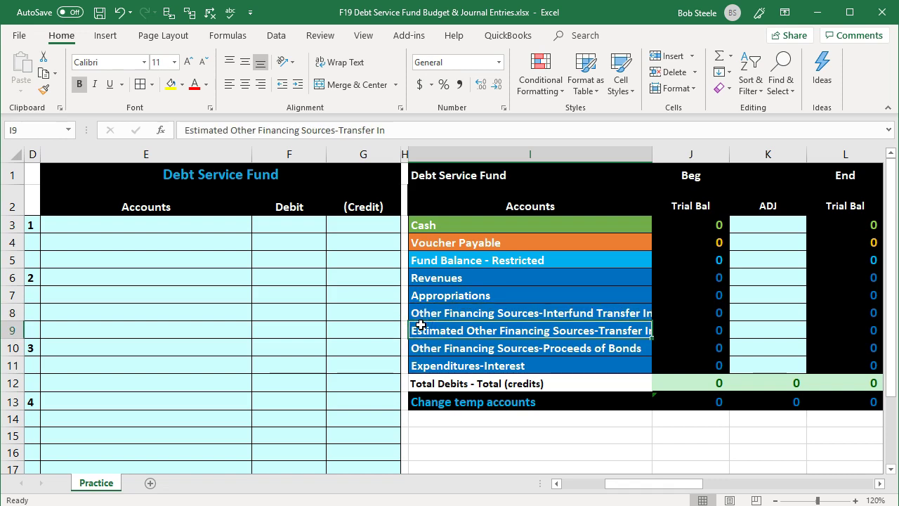
- Link the first journal account in E3 to Estimated Other Financing Sources-Transfer In in cell I9
{"action": "left_click", "coordinate": [160, 228]}
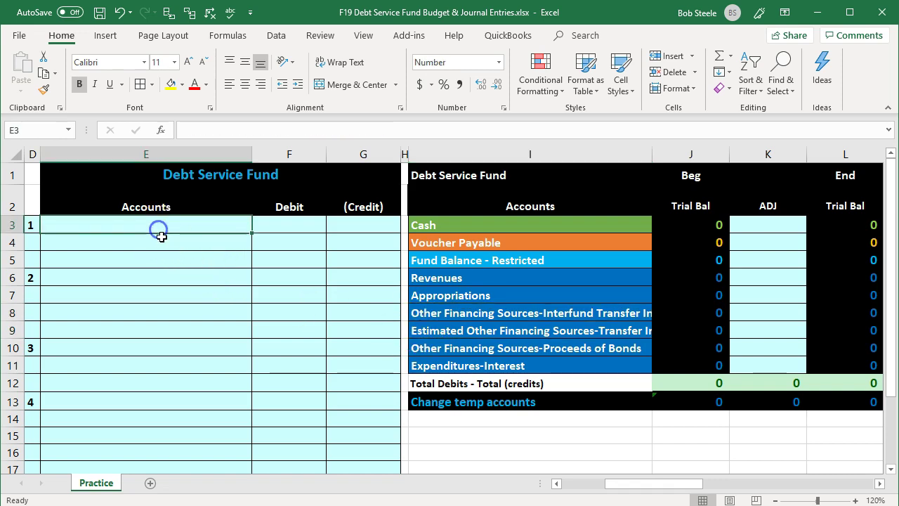
{"action": "type", "text": "="}
{"action": "key", "text": "Down"}
{"action": "key", "text": "Down"}
{"action": "key", "text": "Down"}
{"action": "key", "text": "Down"}
{"action": "key", "text": "Down"}
{"action": "key", "text": "Right"}
{"action": "key", "text": "Right"}
{"action": "key", "text": "Right"}
{"action": "key", "text": "Right"}
{"action": "key", "text": "Down"}
{"action": "key", "text": "Return"}
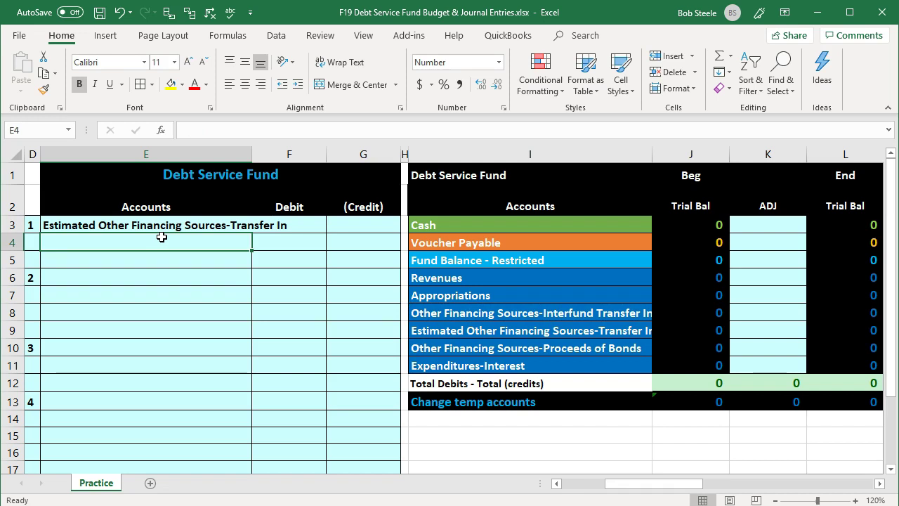
- Link the second account line of entry 1 in E4 to Appropriations in cell I7
{"action": "left_click", "coordinate": [521, 294]}
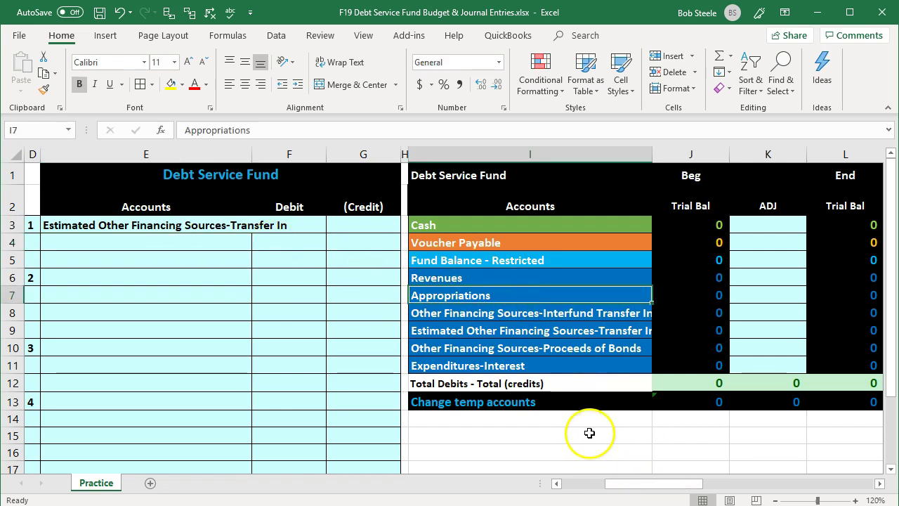
{"action": "left_click", "coordinate": [497, 366]}
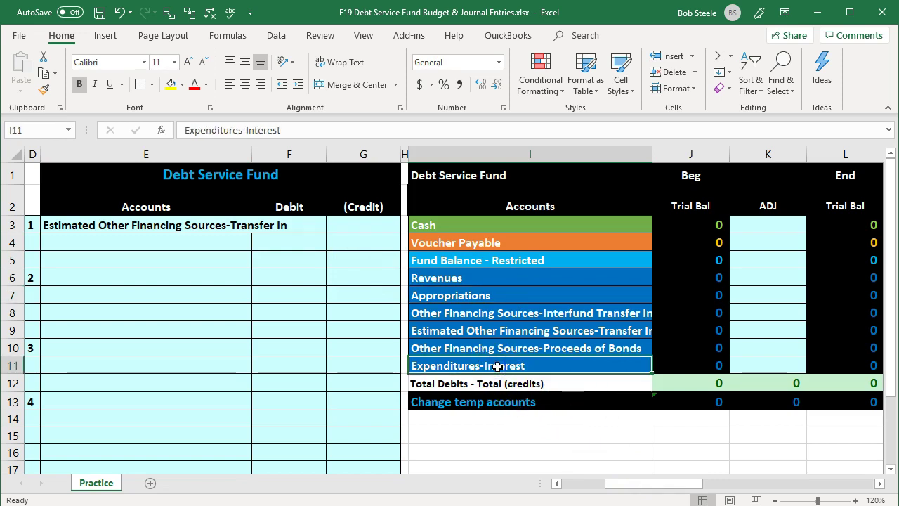
{"action": "left_click", "coordinate": [493, 296]}
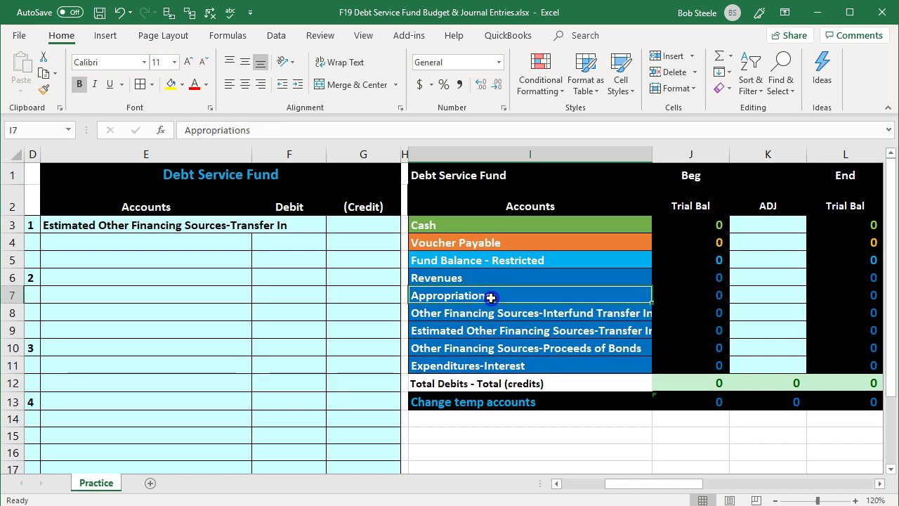
{"action": "left_click", "coordinate": [214, 239]}
{"action": "type", "text": "="}
{"action": "key", "text": "Right"}
{"action": "key", "text": "Right"}
{"action": "key", "text": "Right"}
{"action": "key", "text": "Right"}
{"action": "key", "text": "Down"}
{"action": "key", "text": "Down"}
{"action": "key", "text": "Down"}
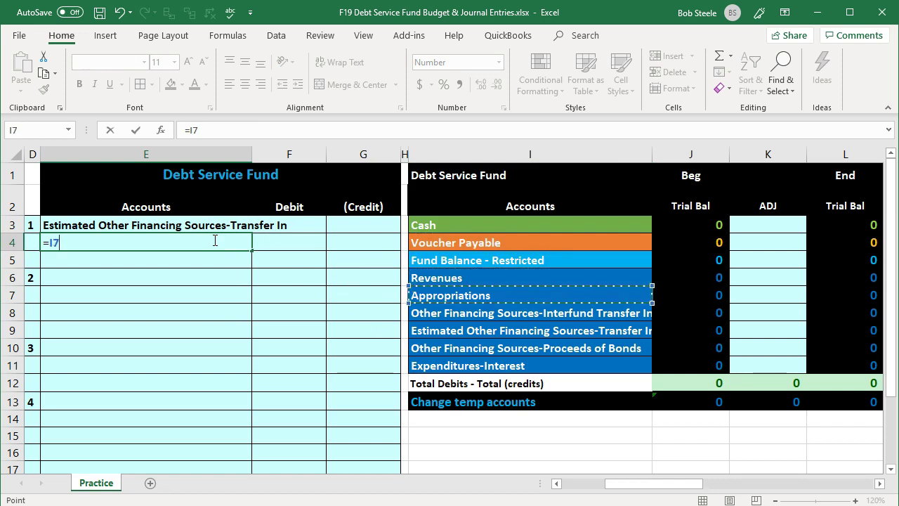
{"action": "key", "text": "Return"}
- Link the entry 1 debit in F3 to the estimated General Fund transfer amount in C3
{"action": "left_click", "coordinate": [291, 226]}
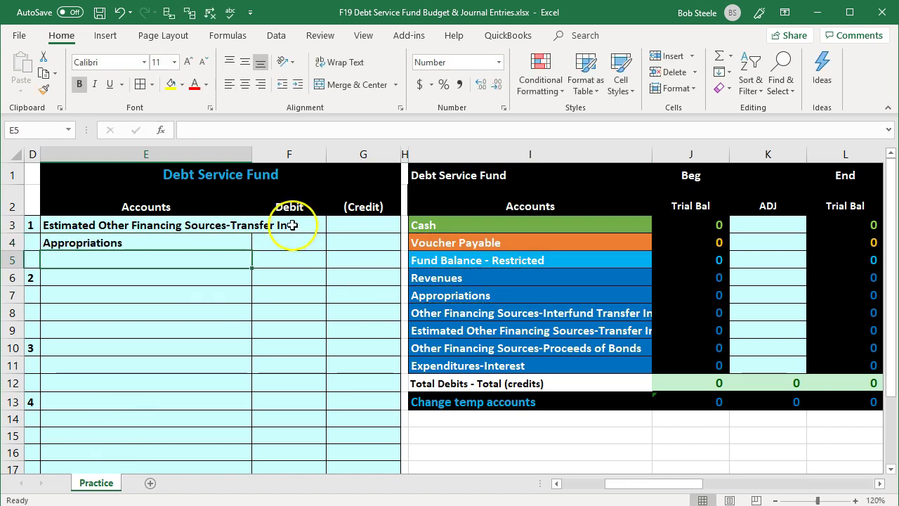
{"action": "type", "text": "="}
{"action": "key", "text": "Left"}
{"action": "key", "text": "Left"}
{"action": "key", "text": "Left"}
{"action": "key", "text": "Left"}
{"action": "key", "text": "Right"}
{"action": "key", "text": "Return"}
- Enter the Appropriations credit in G4 as the negative of the debit, with the formula =-F3
{"action": "key", "text": "Right"}
{"action": "type", "text": "=-"}
{"action": "key", "text": "Up"}
{"action": "key", "text": "Left"}
{"action": "key", "text": "Return"}
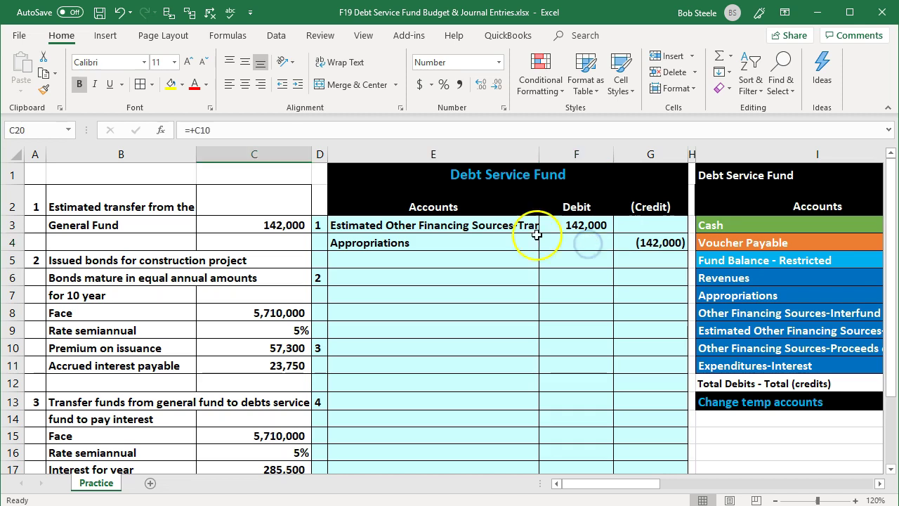
- Post the entry 1 debit to the trial balance by linking K9, the Estimated Other Financing Sources-Transfer In adjustment, to F3
{"action": "left_click", "coordinate": [513, 227]}
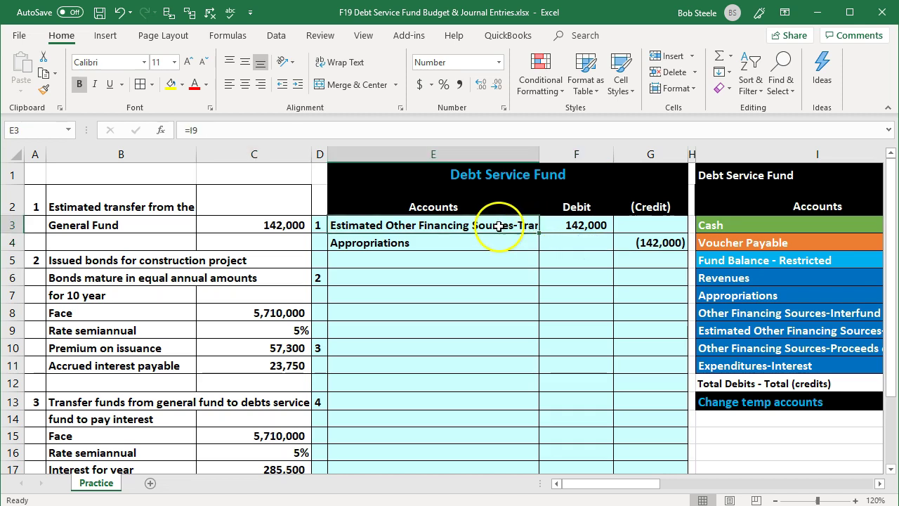
{"action": "left_click_drag", "start_coordinate": [530, 227], "coordinate": [549, 226]}
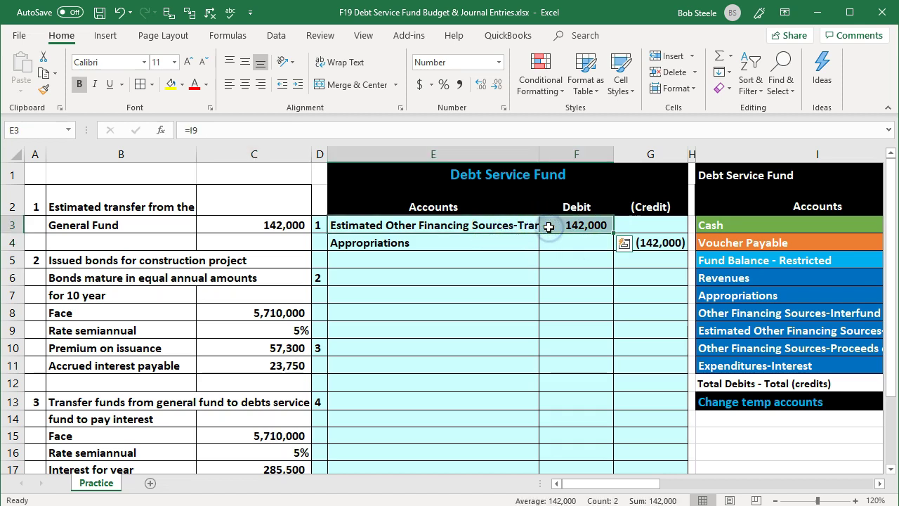
{"action": "key", "text": "Down"}
{"action": "key", "text": "Down"}
{"action": "key", "text": "Down"}
{"action": "key", "text": "Right"}
{"action": "key", "text": "Right"}
{"action": "key", "text": "Right"}
{"action": "key", "text": "Right"}
{"action": "key", "text": "Right"}
{"action": "key", "text": "Right"}
{"action": "key", "text": "Down"}
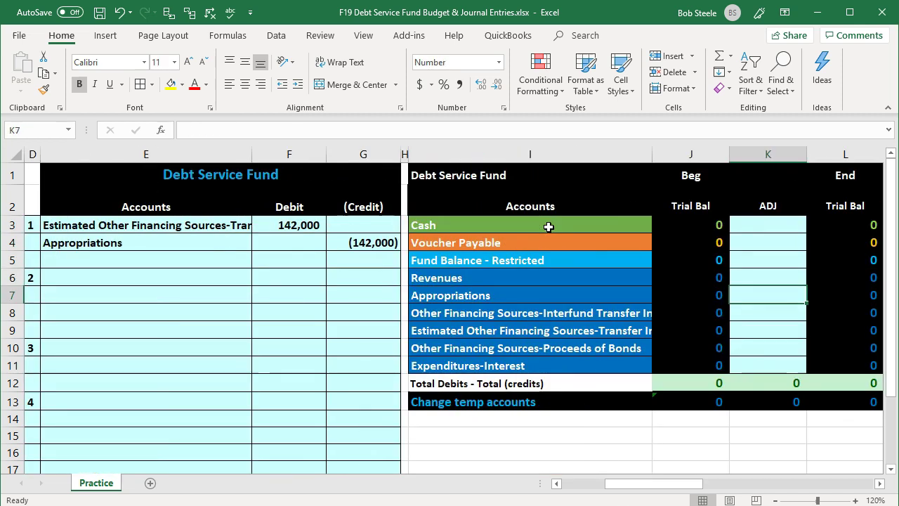
{"action": "key", "text": "Left"}
{"action": "key", "text": "Down"}
{"action": "key", "text": "Down"}
{"action": "key", "text": "Left"}
{"action": "key", "text": "Right"}
{"action": "key", "text": "Right"}
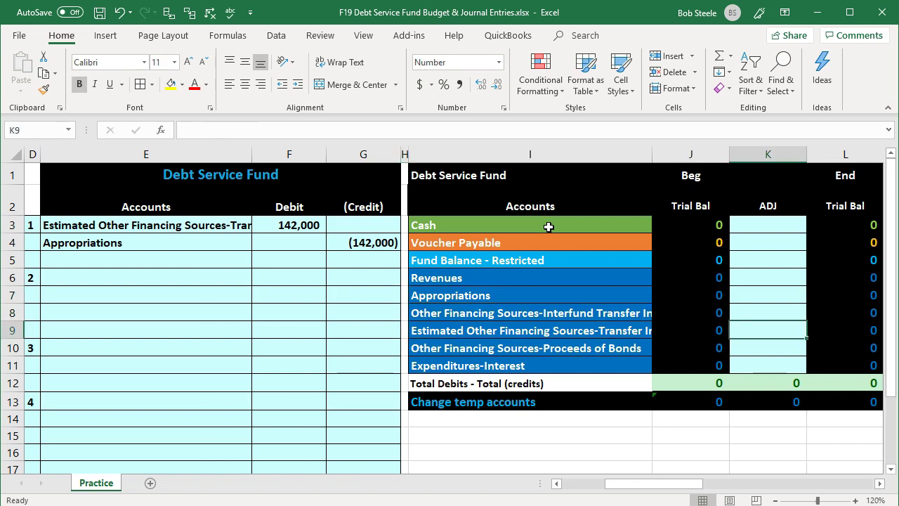
{"action": "type", "text": "="}
{"action": "key", "text": "Left"}
{"action": "key", "text": "Left"}
{"action": "key", "text": "Left"}
{"action": "key", "text": "Left"}
{"action": "key", "text": "Up"}
{"action": "key", "text": "Up"}
{"action": "key", "text": "Up"}
{"action": "key", "text": "Up"}
{"action": "key", "text": "Up"}
{"action": "key", "text": "Up"}
{"action": "key", "text": "Left"}
{"action": "key", "text": "Return"}
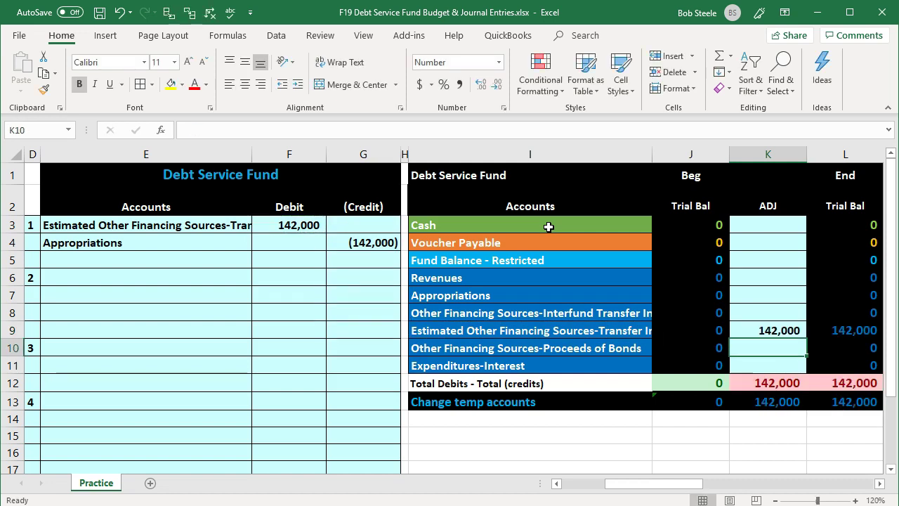
- Post the entry 1 credit to the trial balance by linking the Appropriations adjustment in K7 to G4
{"action": "left_click", "coordinate": [361, 243]}
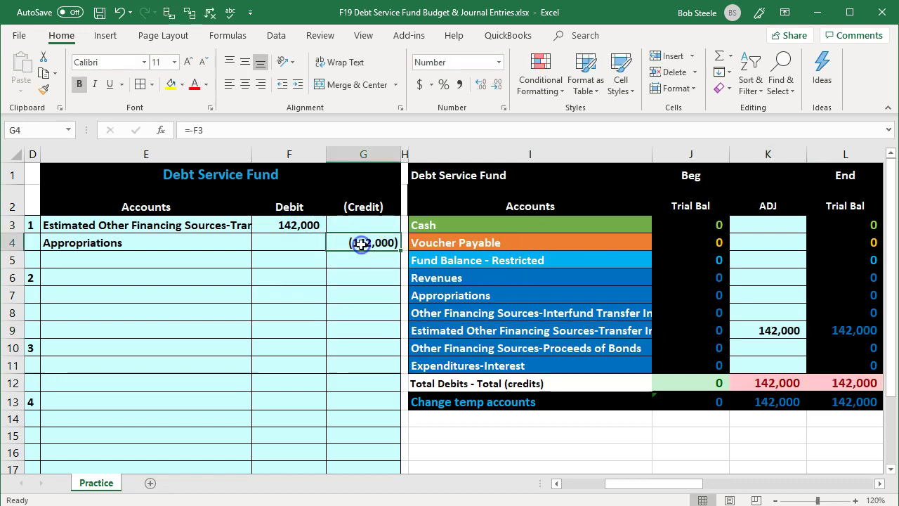
{"action": "key", "text": "Down"}
{"action": "key", "text": "Down"}
{"action": "key", "text": "Down"}
{"action": "key", "text": "Right"}
{"action": "key", "text": "Right"}
{"action": "key", "text": "Right"}
{"action": "key", "text": "Right"}
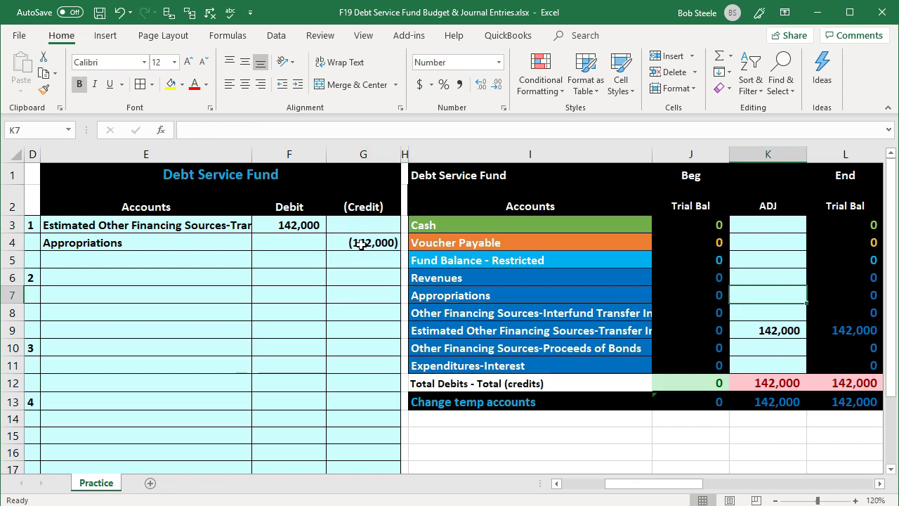
{"action": "type", "text": "="}
{"action": "key", "text": "Left"}
{"action": "key", "text": "Left"}
{"action": "key", "text": "Left"}
{"action": "key", "text": "Left"}
{"action": "key", "text": "Up"}
{"action": "key", "text": "Up"}
{"action": "key", "text": "Up"}
{"action": "key", "text": "Return"}
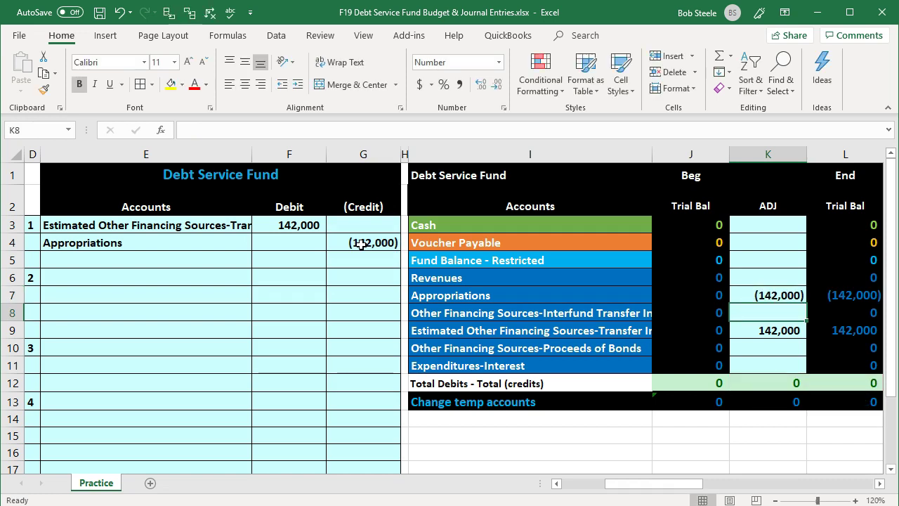
- Examine the government-wide journal and trial balance area, and the bond issuance details of transaction 2 in B8:C11
{"action": "left_click", "coordinate": [545, 336]}
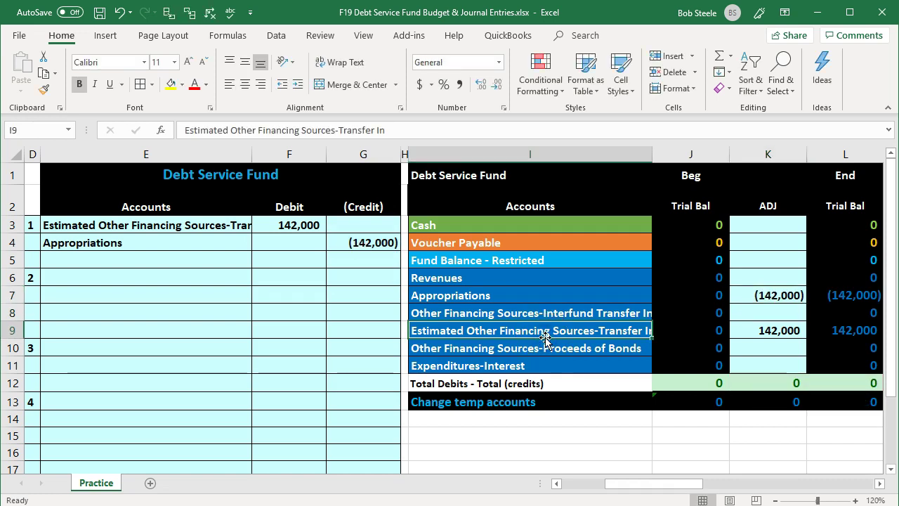
{"action": "key", "text": "Right"}
{"action": "key", "text": "Right"}
{"action": "key", "text": "Right"}
{"action": "key", "text": "Right"}
{"action": "key", "text": "Right"}
{"action": "key", "text": "Right"}
{"action": "key", "text": "Right"}
{"action": "key", "text": "Right"}
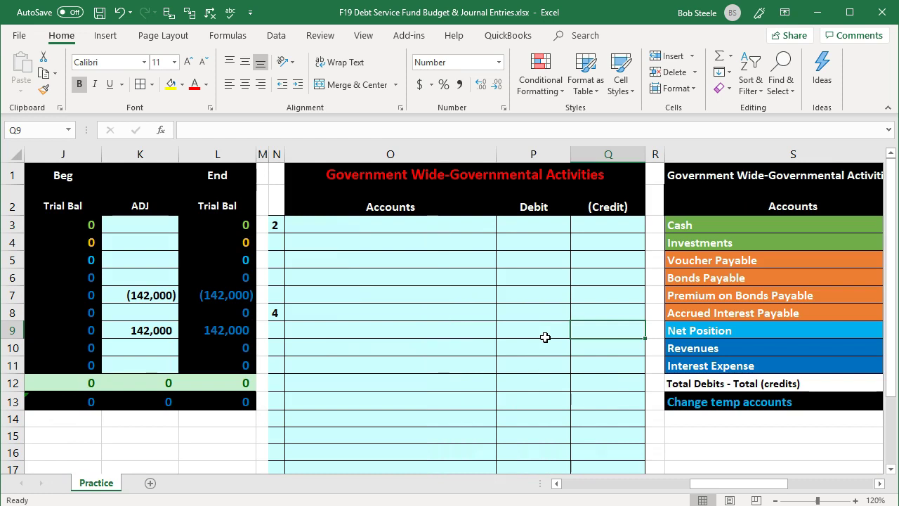
{"action": "key", "text": "Home"}
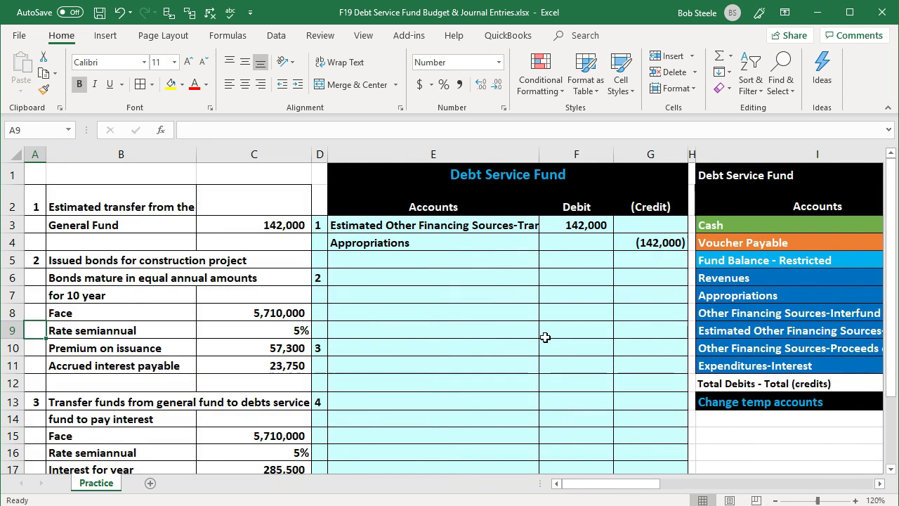
{"action": "left_click", "coordinate": [496, 338]}
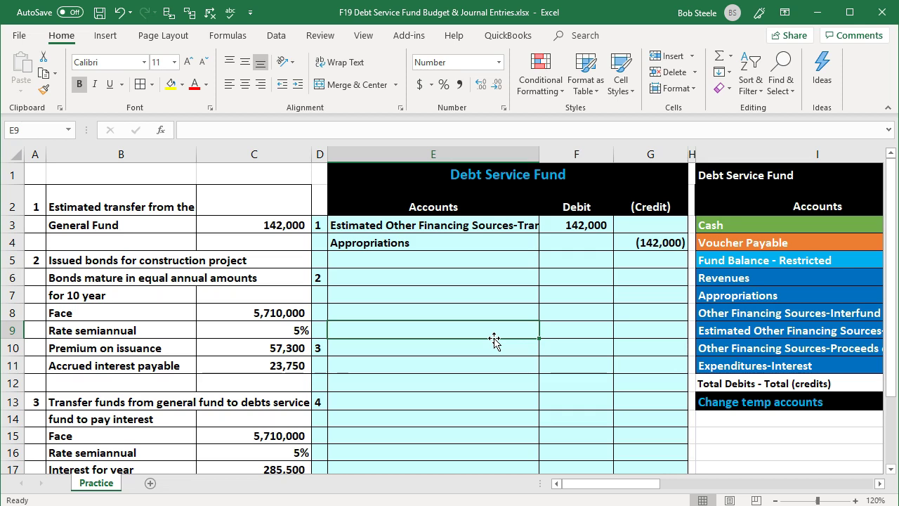
{"action": "left_click", "coordinate": [140, 366]}
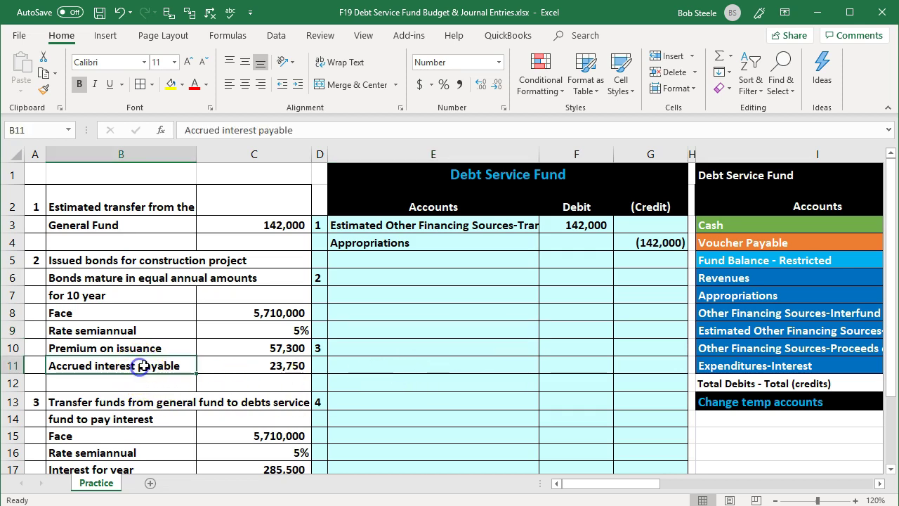
{"action": "left_click", "coordinate": [130, 314]}
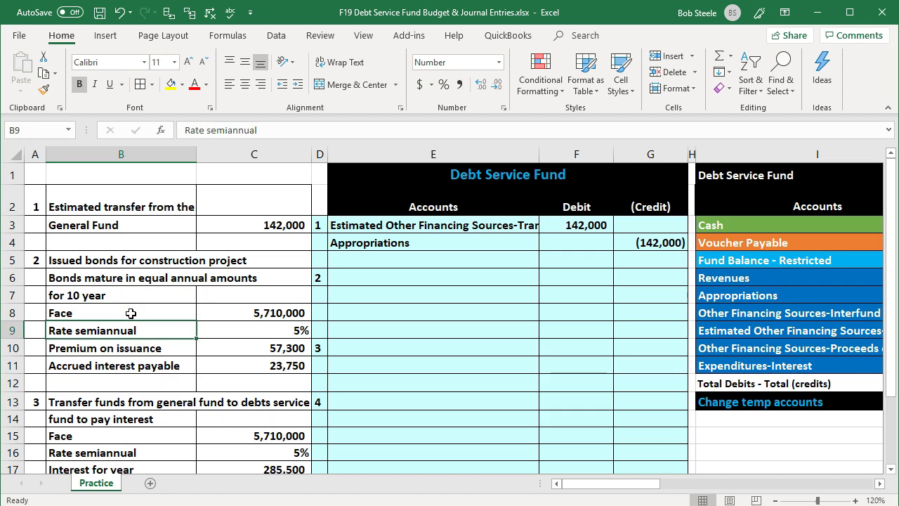
{"action": "key", "text": "Down"}
{"action": "key", "text": "Down"}
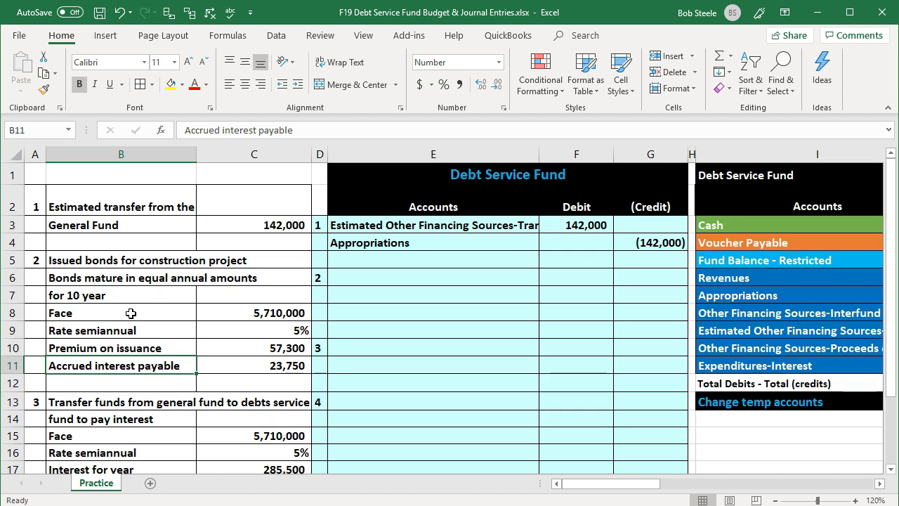
- In the Government Wide-Governmental Activities journal, link entry 2's first account in O3 to Cash in S3
{"action": "key", "text": "Right"}
{"action": "key", "text": "Right"}
{"action": "key", "text": "Right"}
{"action": "key", "text": "Right"}
{"action": "key", "text": "Right"}
{"action": "key", "text": "Right"}
{"action": "key", "text": "Right"}
{"action": "key", "text": "Right"}
{"action": "key", "text": "Right"}
{"action": "key", "text": "Right"}
{"action": "key", "text": "Right"}
{"action": "key", "text": "Right"}
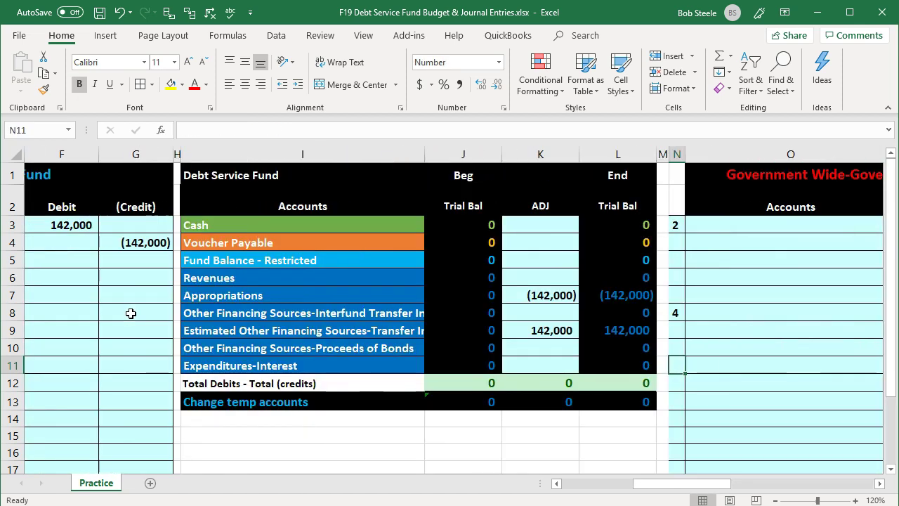
{"action": "key", "text": "Right"}
{"action": "key", "text": "Right"}
{"action": "key", "text": "Right"}
{"action": "key", "text": "Right"}
{"action": "key", "text": "Right"}
{"action": "key", "text": "Right"}
{"action": "key", "text": "Right"}
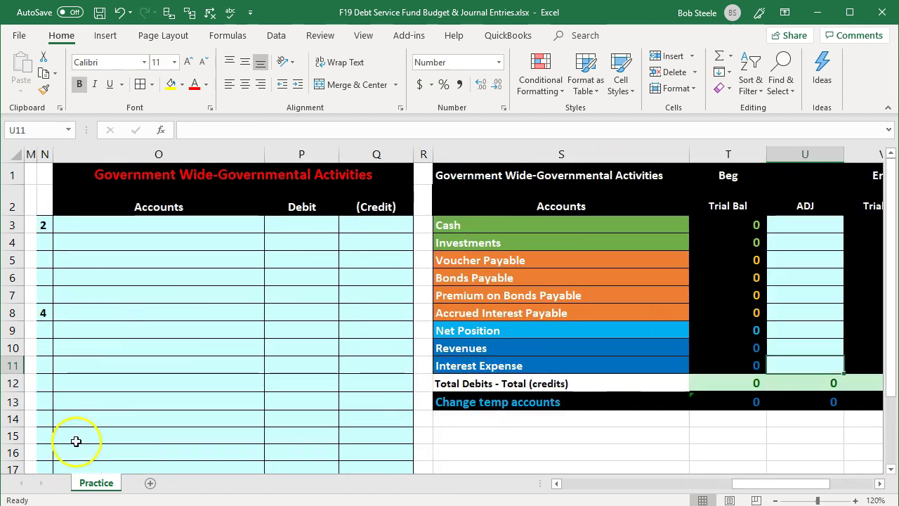
{"action": "left_click", "coordinate": [142, 223]}
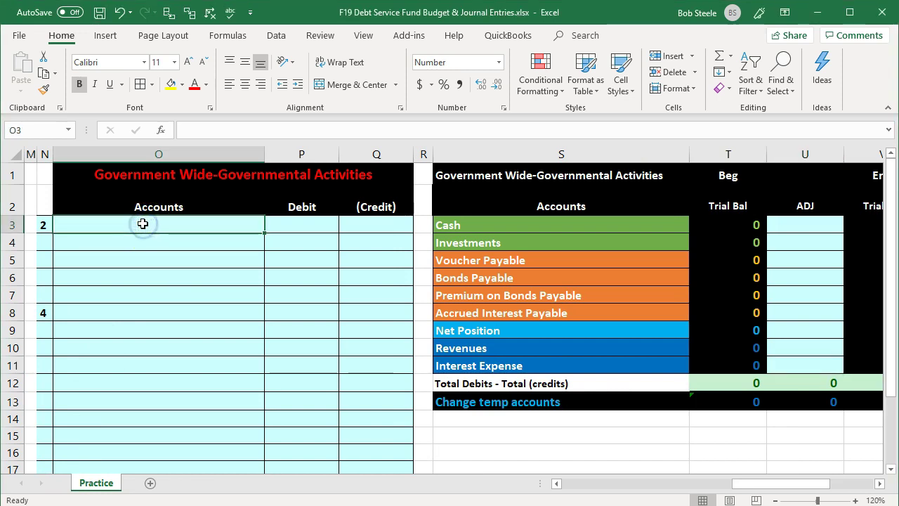
{"action": "type", "text": "="}
{"action": "key", "text": "Right"}
{"action": "key", "text": "Right"}
{"action": "key", "text": "Right"}
{"action": "key", "text": "Right"}
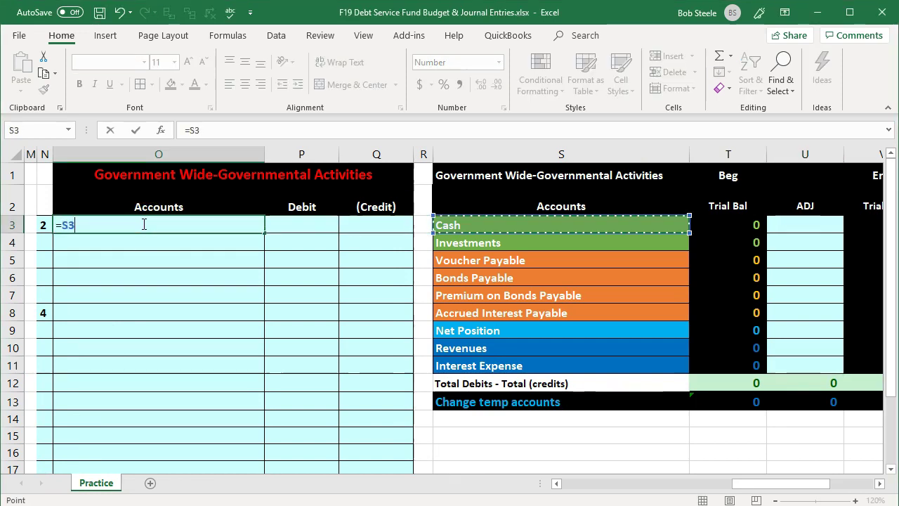
{"action": "key", "text": "Return"}
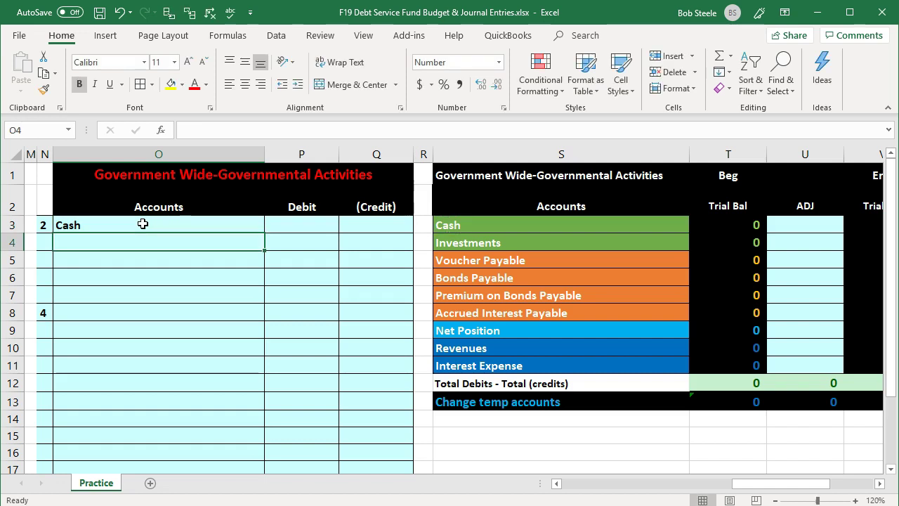
- Link the second account of government-wide entry 2, in O4, to Bonds Payable in S6
{"action": "type", "text": "="}
{"action": "key", "text": "Right"}
{"action": "key", "text": "Right"}
{"action": "key", "text": "Right"}
{"action": "key", "text": "Right"}
{"action": "key", "text": "Down"}
{"action": "key", "text": "Down"}
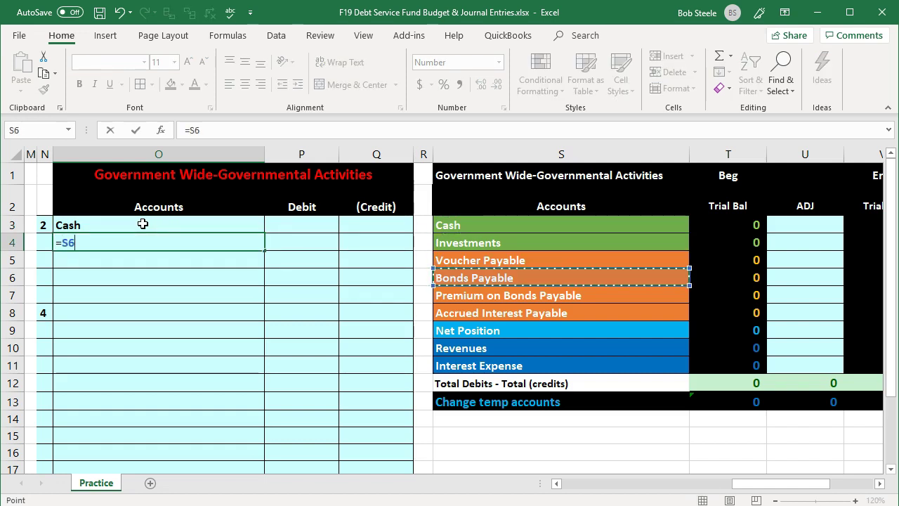
{"action": "key", "text": "Return"}
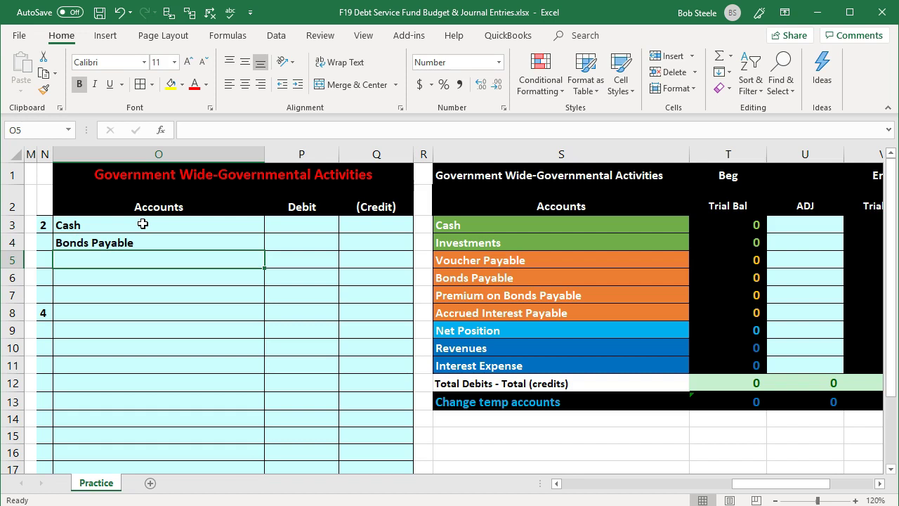
- Link the third account of government-wide entry 2, in O5, to Premium on Bonds Payable in S7
{"action": "type", "text": "="}
{"action": "key", "text": "Right"}
{"action": "key", "text": "Right"}
{"action": "key", "text": "Right"}
{"action": "key", "text": "Right"}
{"action": "key", "text": "Down"}
{"action": "key", "text": "Down"}
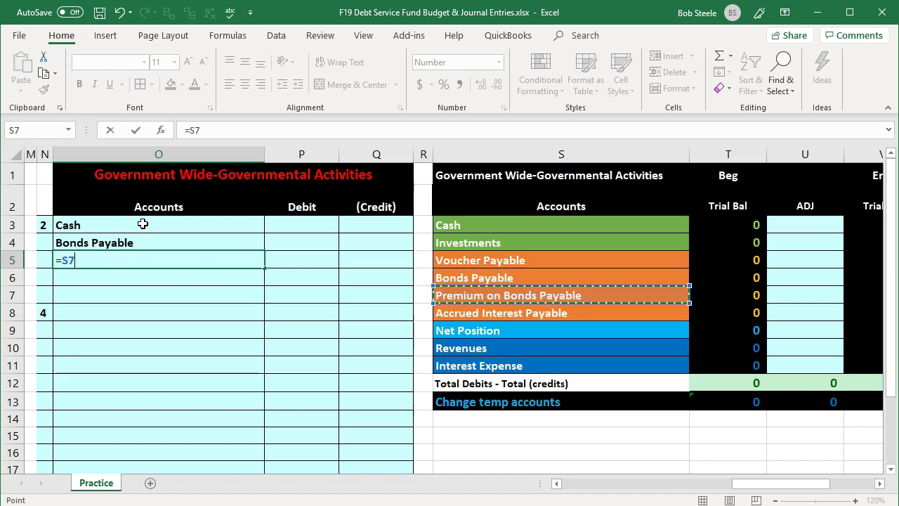
{"action": "key", "text": "Return"}
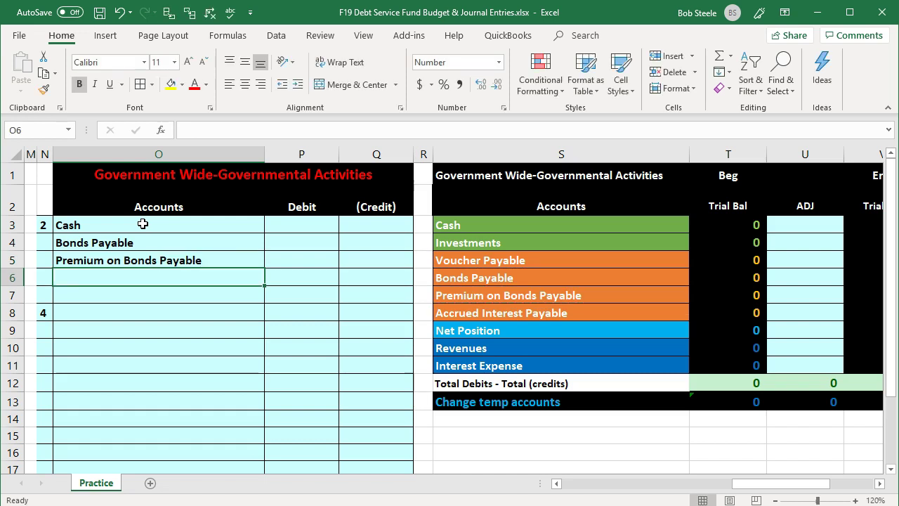
- Link the fourth account of government-wide entry 2, in O6, to Accrued Interest Payable in S8
{"action": "type", "text": "="}
{"action": "key", "text": "Right"}
{"action": "key", "text": "Right"}
{"action": "key", "text": "Right"}
{"action": "key", "text": "Right"}
{"action": "key", "text": "Right"}
{"action": "key", "text": "Down"}
{"action": "key", "text": "Down"}
{"action": "key", "text": "Left"}
{"action": "key", "text": "Return"}
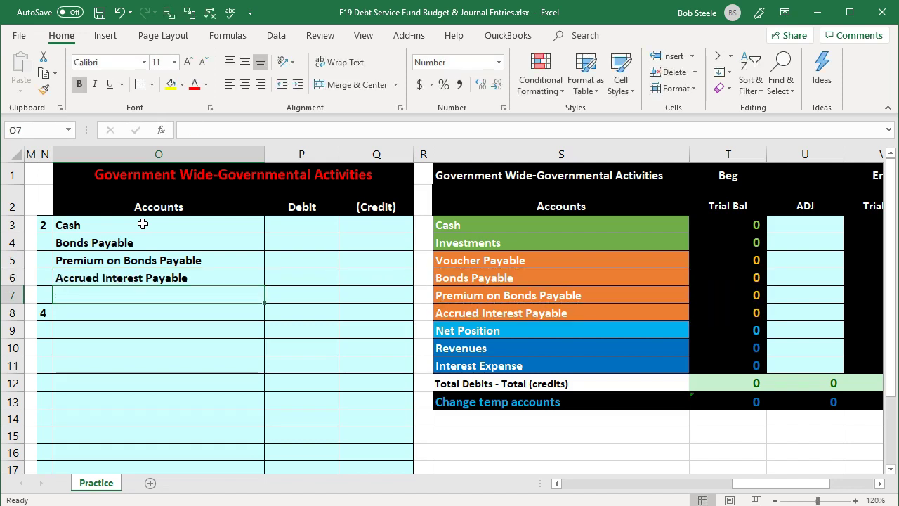
- Enter the Bonds Payable credit in Q4 as the negative of the bond face amount in C8
{"action": "key", "text": "Up"}
{"action": "key", "text": "Up"}
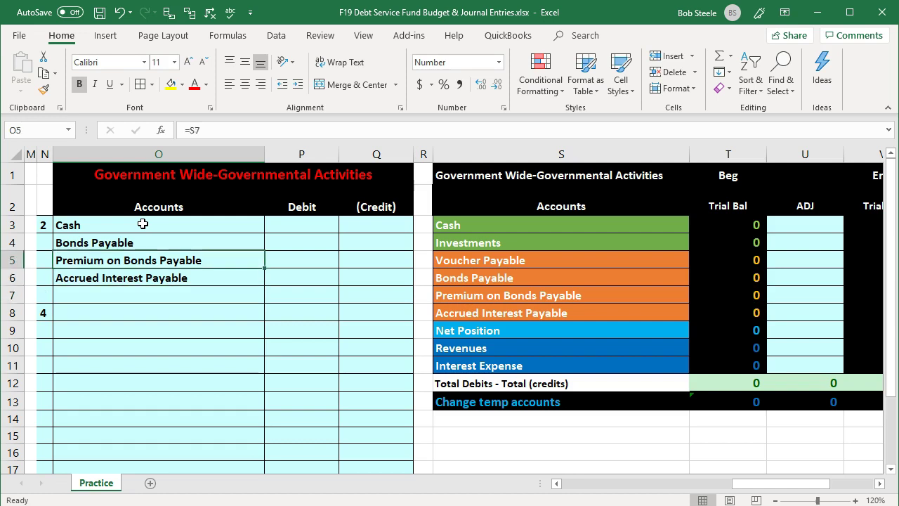
{"action": "key", "text": "Up"}
{"action": "key", "text": "Right"}
{"action": "key", "text": "Right"}
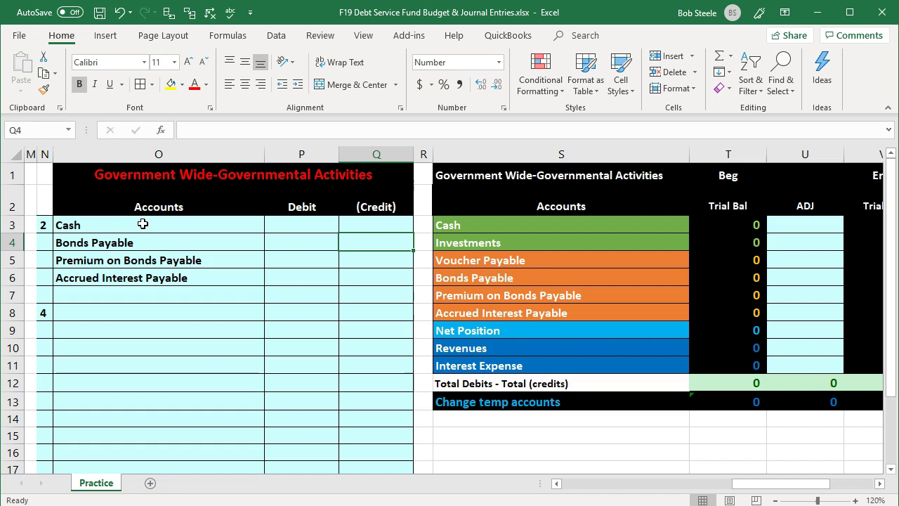
{"action": "type", "text": "-"}
{"action": "key", "text": "Left"}
{"action": "key", "text": "Left"}
{"action": "key", "text": "Left"}
{"action": "key", "text": "Left"}
{"action": "key", "text": "Left"}
{"action": "key", "text": "Left"}
{"action": "key", "text": "Left"}
{"action": "key", "text": "Left"}
{"action": "key", "text": "Left"}
{"action": "key", "text": "Left"}
{"action": "key", "text": "Left"}
{"action": "key", "text": "Left"}
{"action": "key", "text": "Left"}
{"action": "key", "text": "Left"}
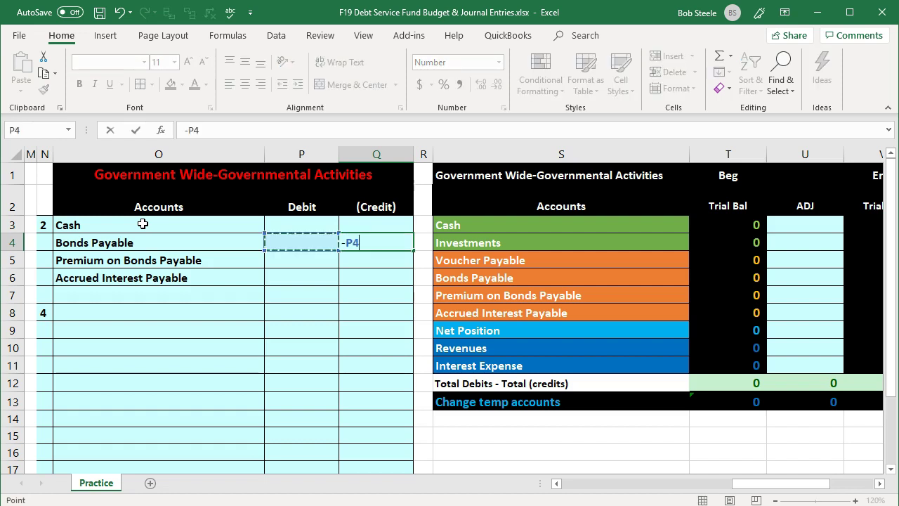
{"action": "key", "text": "Left"}
{"action": "key", "text": "Left"}
{"action": "key", "text": "Down"}
{"action": "key", "text": "Down"}
{"action": "key", "text": "Down"}
{"action": "key", "text": "Down"}
{"action": "key", "text": "Right"}
{"action": "key", "text": "Right"}
{"action": "key", "text": "Return"}
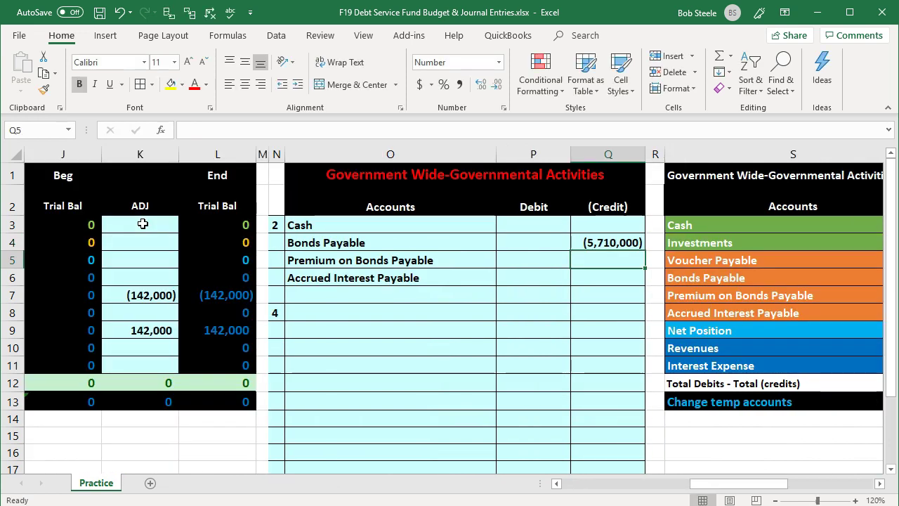
- Check the premium on issuance in C10 of the transaction data and return to the Premium on Bonds Payable credit cell Q5
{"action": "key", "text": "Home"}
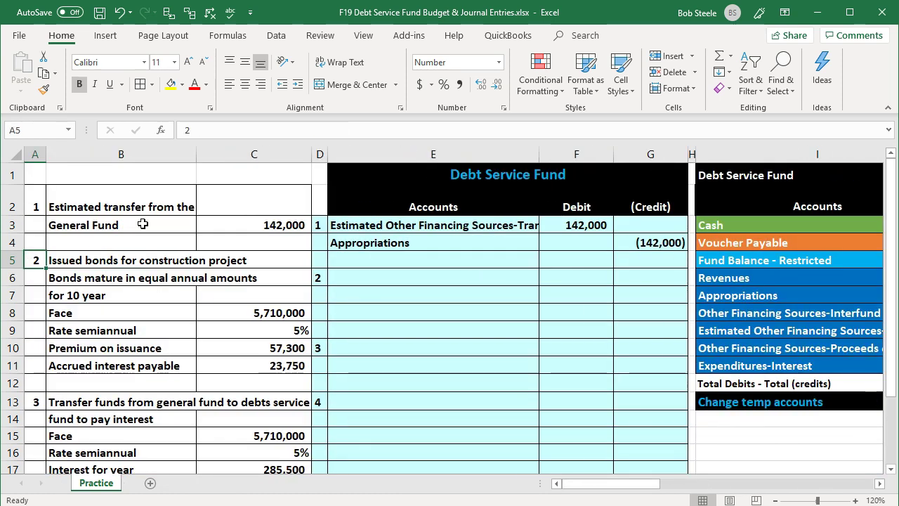
{"action": "key", "text": "Down"}
{"action": "key", "text": "Down"}
{"action": "key", "text": "Down"}
{"action": "key", "text": "Down"}
{"action": "key", "text": "Down"}
{"action": "key", "text": "Right"}
{"action": "key", "text": "Right"}
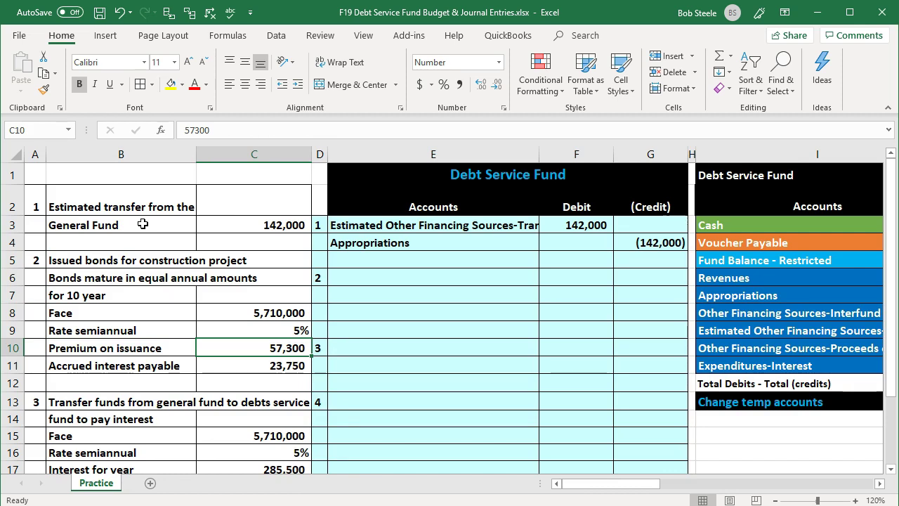
{"action": "key", "text": "Right"}
{"action": "key", "text": "Right"}
{"action": "key", "text": "Right"}
{"action": "key", "text": "Right"}
{"action": "key", "text": "Right"}
{"action": "key", "text": "Right"}
{"action": "key", "text": "Right"}
{"action": "key", "text": "Right"}
{"action": "key", "text": "Right"}
{"action": "key", "text": "Right"}
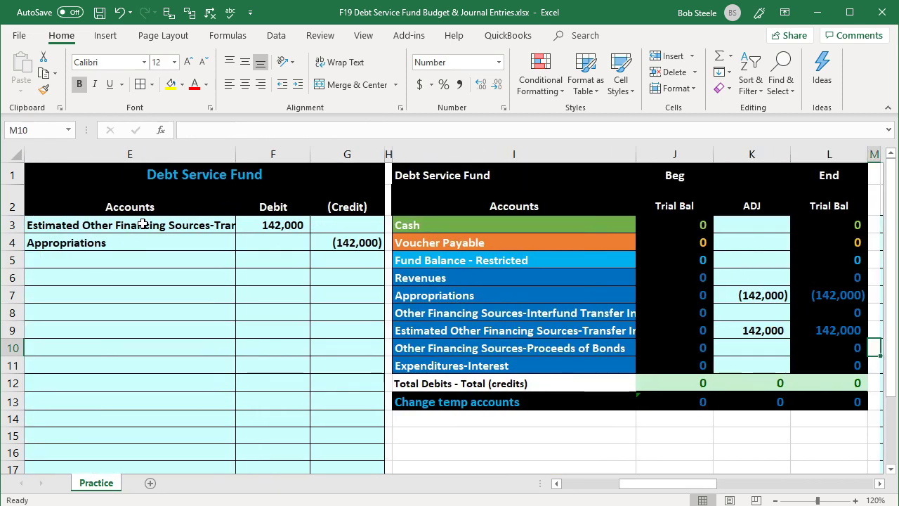
{"action": "key", "text": "Right"}
{"action": "key", "text": "Right"}
{"action": "key", "text": "Right"}
{"action": "key", "text": "Right"}
{"action": "key", "text": "Up"}
{"action": "key", "text": "Up"}
{"action": "key", "text": "Up"}
{"action": "key", "text": "Up"}
{"action": "key", "text": "Up"}
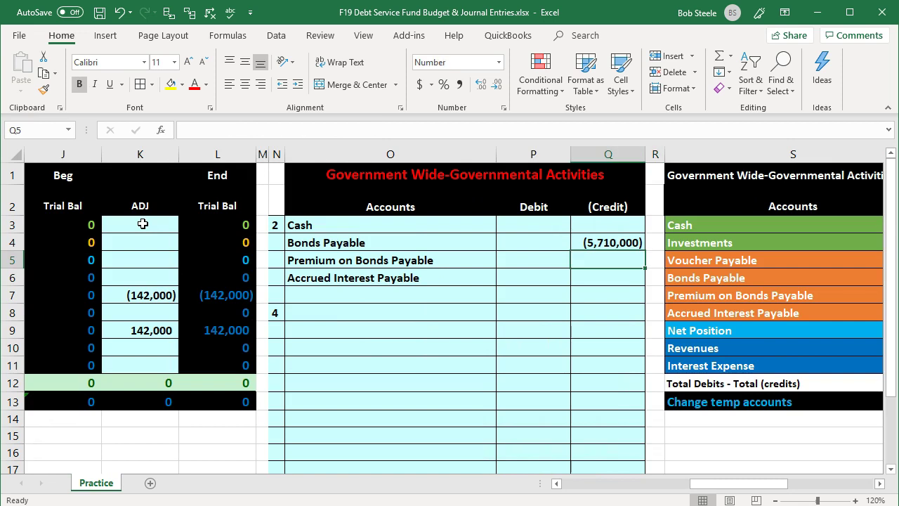
- Enter the Premium on Bonds Payable credit in Q5 as the negative of the premium on issuance in C10
{"action": "type", "text": "-"}
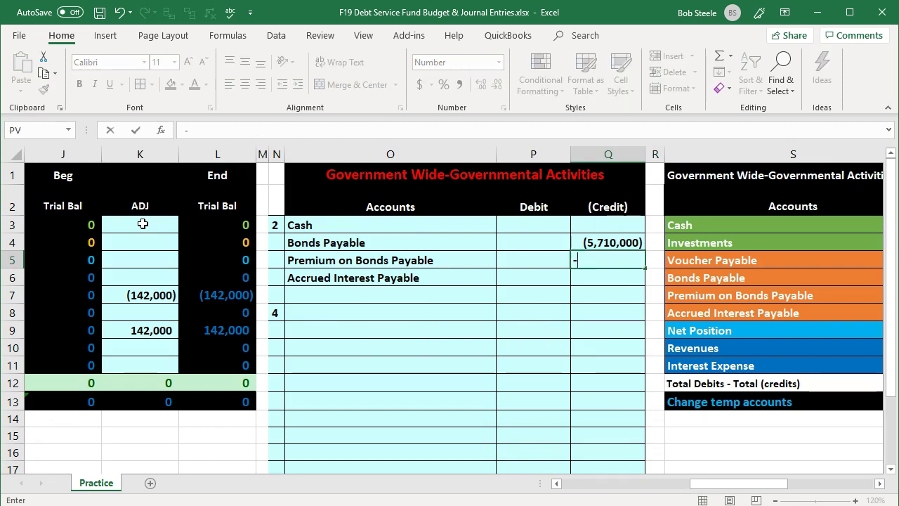
{"action": "key", "text": "Left"}
{"action": "key", "text": "Left"}
{"action": "key", "text": "Left"}
{"action": "key", "text": "Left"}
{"action": "key", "text": "Left"}
{"action": "key", "text": "Left"}
{"action": "key", "text": "Left"}
{"action": "key", "text": "Left"}
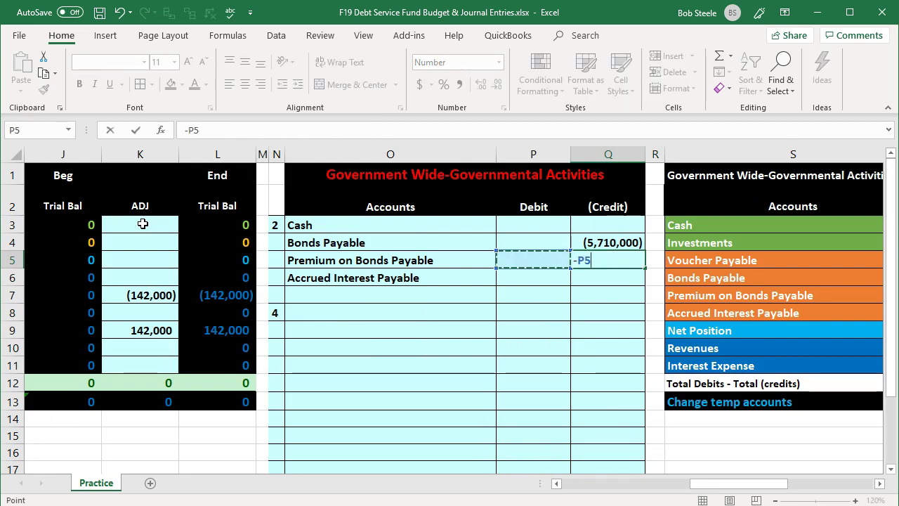
{"action": "key", "text": "Up"}
{"action": "key", "text": "Up"}
{"action": "key", "text": "Left"}
{"action": "key", "text": "Left"}
{"action": "key", "text": "Left"}
{"action": "key", "text": "Left"}
{"action": "key", "text": "Left"}
{"action": "key", "text": "Left"}
{"action": "key", "text": "Left"}
{"action": "key", "text": "Left"}
{"action": "key", "text": "Down"}
{"action": "key", "text": "Down"}
{"action": "key", "text": "Down"}
{"action": "key", "text": "Down"}
{"action": "key", "text": "Down"}
{"action": "key", "text": "Down"}
{"action": "key", "text": "Down"}
{"action": "key", "text": "Right"}
{"action": "key", "text": "Right"}
{"action": "key", "text": "Right"}
{"action": "key", "text": "Left"}
{"action": "key", "text": "Return"}
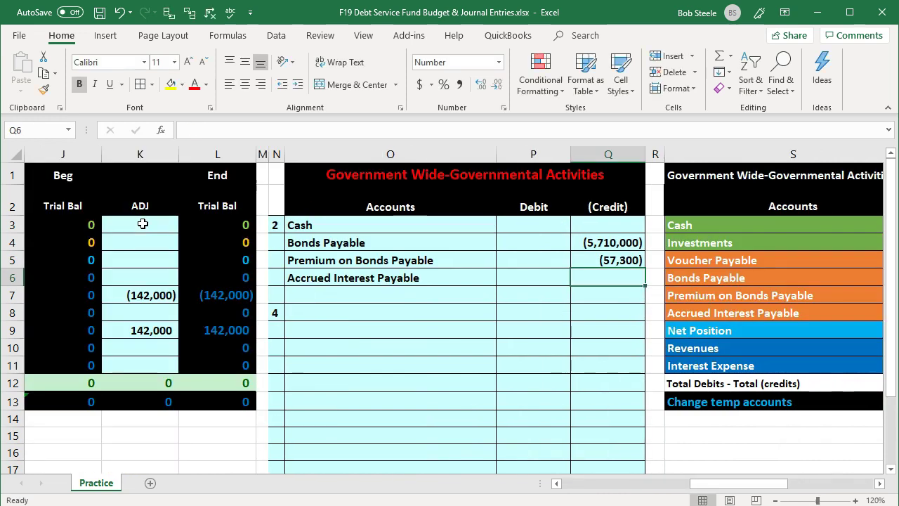
- Examine the government-wide trial balance next to entry 2 and return to the Accrued Interest Payable credit cell Q6
{"action": "key", "text": "Right"}
{"action": "key", "text": "Right"}
{"action": "key", "text": "Right"}
{"action": "key", "text": "Right"}
{"action": "key", "text": "Right"}
{"action": "key", "text": "Right"}
{"action": "key", "text": "Right"}
{"action": "key", "text": "Left"}
{"action": "key", "text": "Left"}
{"action": "key", "text": "Left"}
{"action": "key", "text": "Left"}
{"action": "key", "text": "Left"}
{"action": "key", "text": "Left"}
{"action": "key", "text": "Left"}
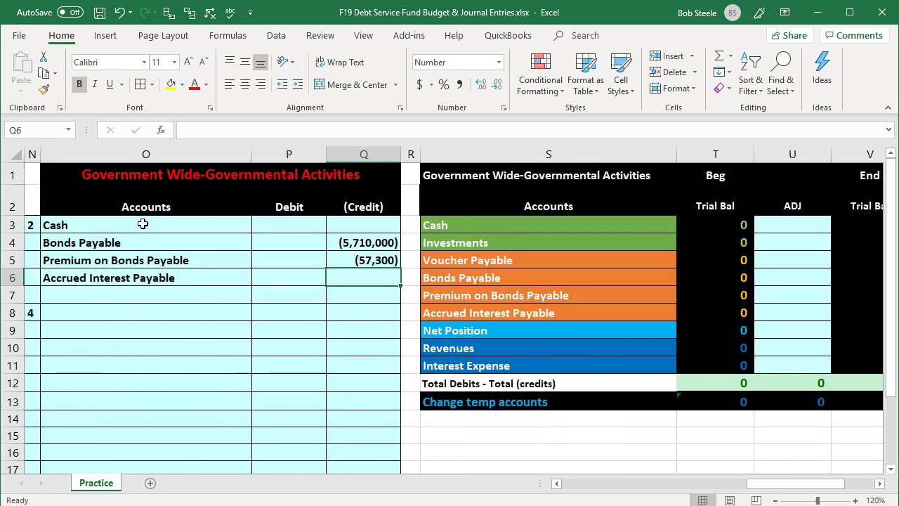
- Enter the Accrued Interest Payable credit in Q6 as the negative of the accrued interest payable amount in C11
{"action": "type", "text": "-"}
{"action": "key", "text": "Left"}
{"action": "key", "text": "Left"}
{"action": "key", "text": "Left"}
{"action": "key", "text": "Left"}
{"action": "key", "text": "Left"}
{"action": "key", "text": "Left"}
{"action": "key", "text": "Left"}
{"action": "key", "text": "Left"}
{"action": "key", "text": "Left"}
{"action": "key", "text": "Left"}
{"action": "key", "text": "Left"}
{"action": "key", "text": "Left"}
{"action": "key", "text": "Left"}
{"action": "key", "text": "Left"}
{"action": "key", "text": "Left"}
{"action": "key", "text": "Left"}
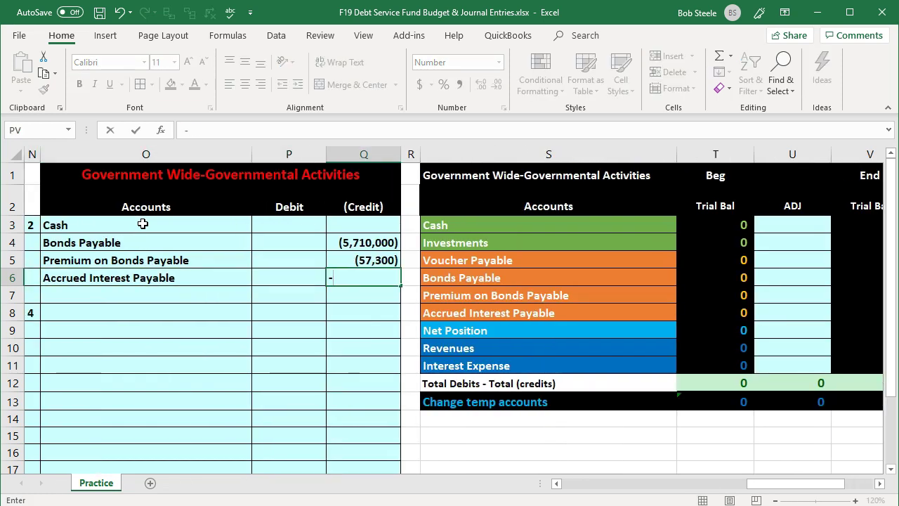
{"action": "key", "text": "Down"}
{"action": "key", "text": "Down"}
{"action": "key", "text": "Down"}
{"action": "key", "text": "Down"}
{"action": "key", "text": "Down"}
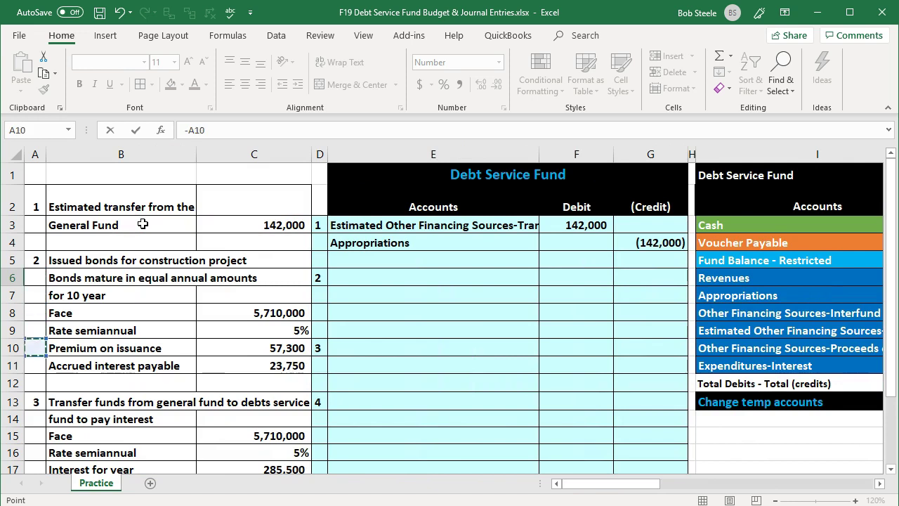
{"action": "key", "text": "Right"}
{"action": "key", "text": "Right"}
{"action": "key", "text": "Return"}
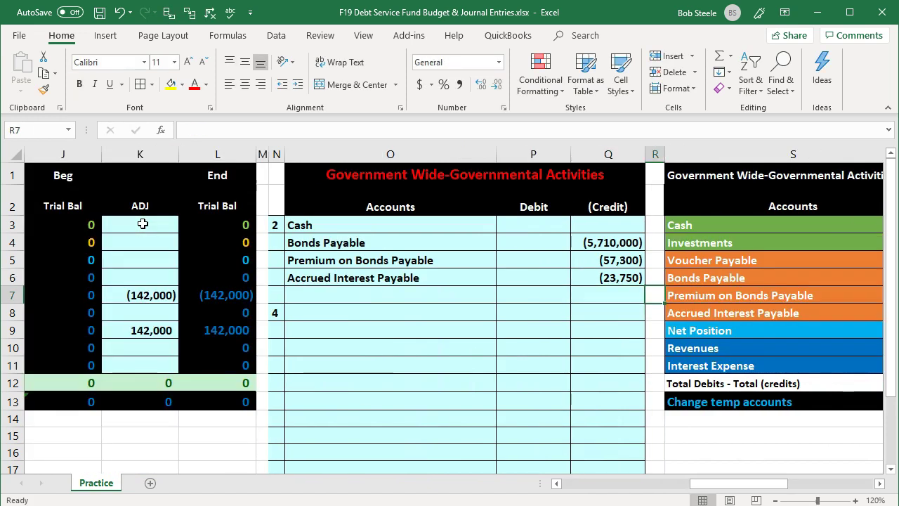
- Enter the Cash debit of government-wide entry 2 in P3 as the negative SUM of the amounts in P4:Q6
{"action": "key", "text": "Right"}
{"action": "key", "text": "Right"}
{"action": "key", "text": "Right"}
{"action": "key", "text": "Up"}
{"action": "key", "text": "Up"}
{"action": "key", "text": "Up"}
{"action": "key", "text": "Up"}
{"action": "key", "text": "Left"}
{"action": "key", "text": "Left"}
{"action": "key", "text": "Left"}
{"action": "key", "text": "Left"}
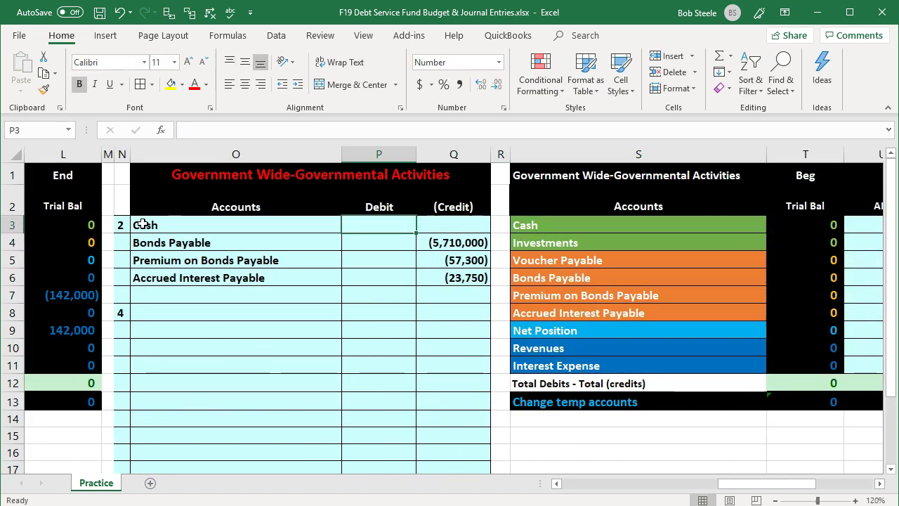
{"action": "type", "text": "-sum("}
{"action": "key", "text": "Down"}
{"action": "key", "text": "shift+Right"}
{"action": "key", "text": "shift+Down"}
{"action": "key", "text": "Return"}
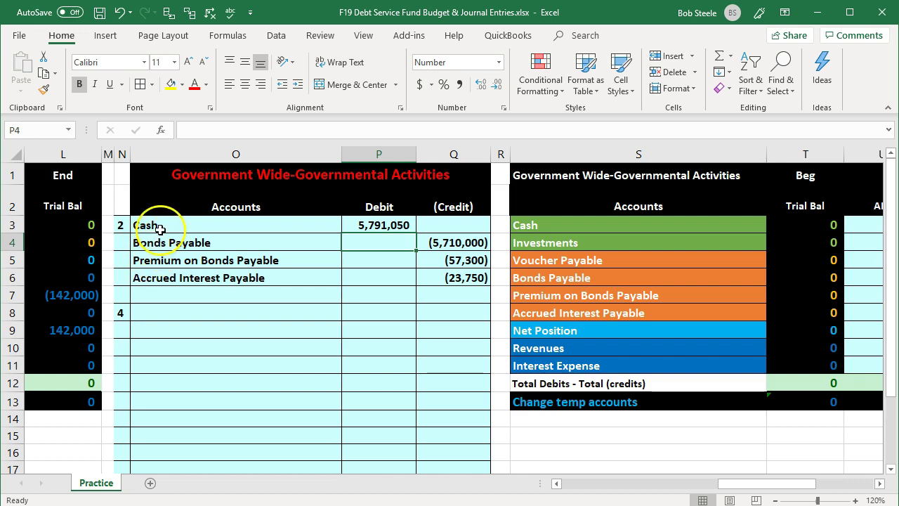
- Post the Cash debit to the government-wide trial balance by linking adjustment cell U3 to P3
{"action": "left_click", "coordinate": [149, 225]}
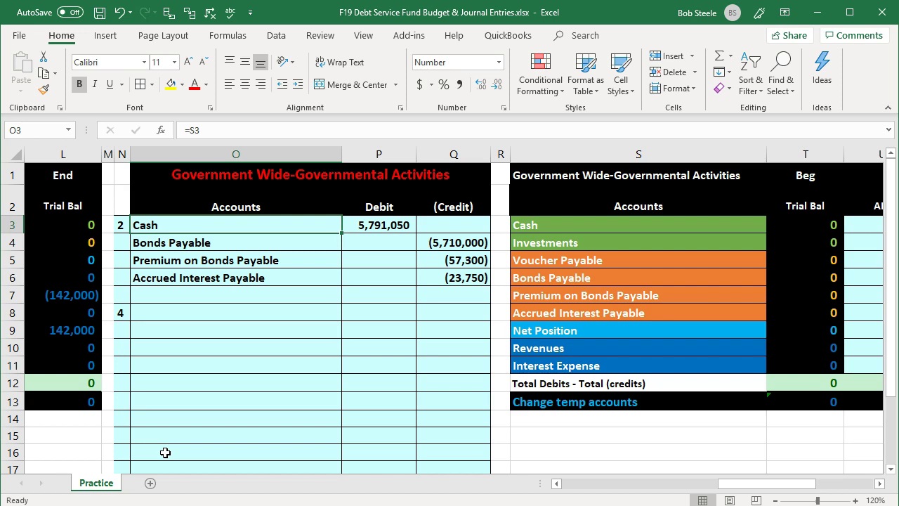
{"action": "key", "text": "Right"}
{"action": "key", "text": "Right"}
{"action": "key", "text": "Right"}
{"action": "key", "text": "Right"}
{"action": "key", "text": "Right"}
{"action": "key", "text": "Right"}
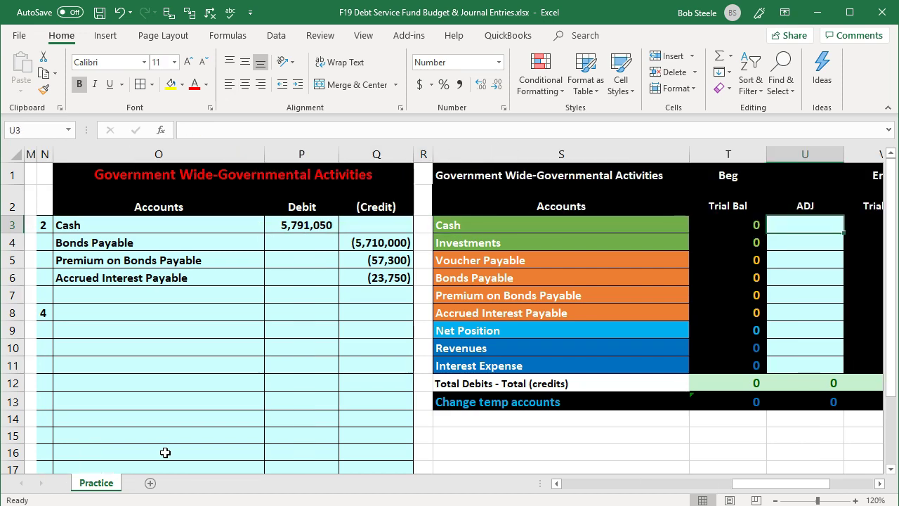
{"action": "type", "text": "="}
{"action": "key", "text": "Left"}
{"action": "key", "text": "Left"}
{"action": "key", "text": "Left"}
{"action": "key", "text": "Left"}
{"action": "key", "text": "Left"}
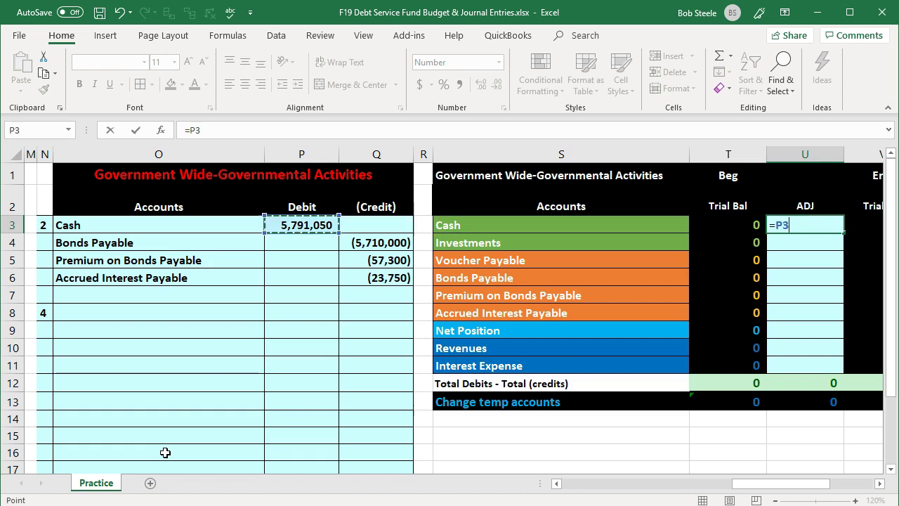
{"action": "key", "text": "Return"}
- Post the Bonds Payable credit to the government-wide trial balance by linking adjustment cell U6 to Q4
{"action": "key", "text": "Left"}
{"action": "key", "text": "Left"}
{"action": "key", "text": "Left"}
{"action": "key", "text": "Left"}
{"action": "key", "text": "Left"}
{"action": "key", "text": "Left"}
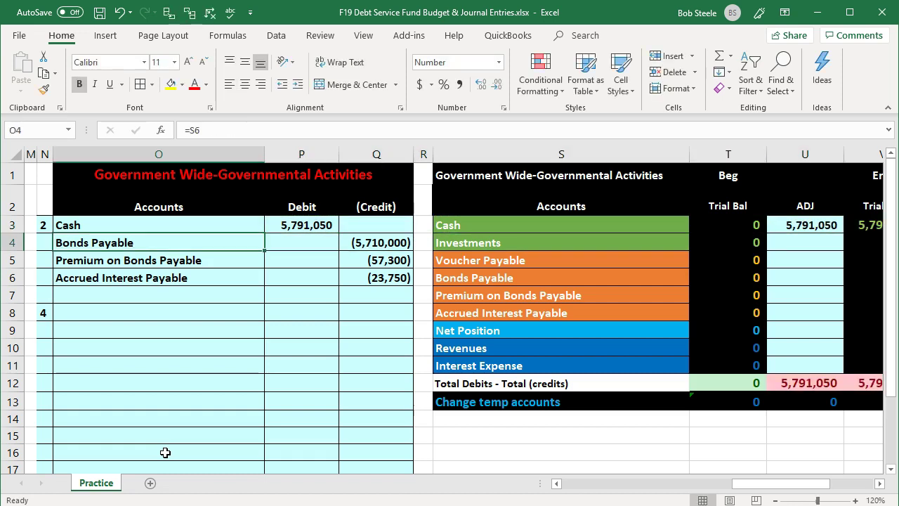
{"action": "key", "text": "Down"}
{"action": "key", "text": "Down"}
{"action": "key", "text": "Right"}
{"action": "key", "text": "Right"}
{"action": "key", "text": "Right"}
{"action": "key", "text": "Right"}
{"action": "key", "text": "Right"}
{"action": "key", "text": "Right"}
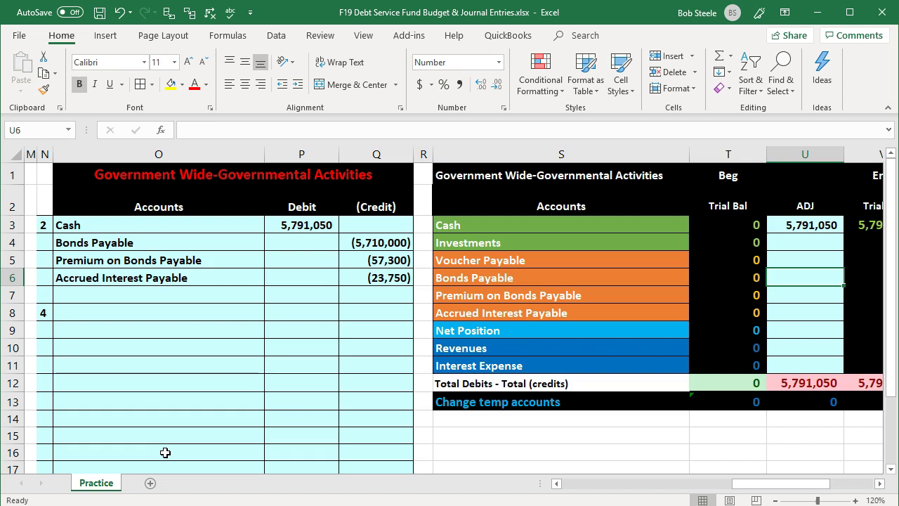
{"action": "type", "text": "="}
{"action": "key", "text": "Left"}
{"action": "key", "text": "Left"}
{"action": "key", "text": "Left"}
{"action": "key", "text": "Left"}
{"action": "key", "text": "Up"}
{"action": "key", "text": "Up"}
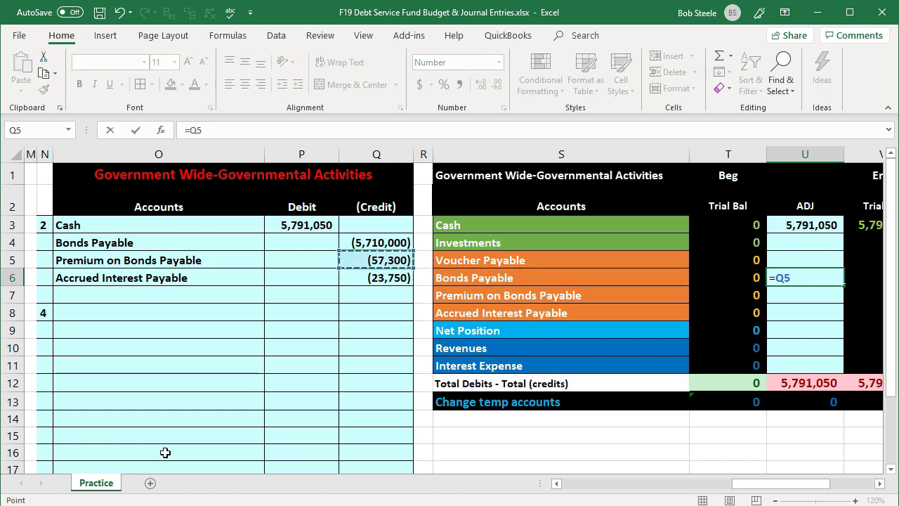
{"action": "key", "text": "Return"}
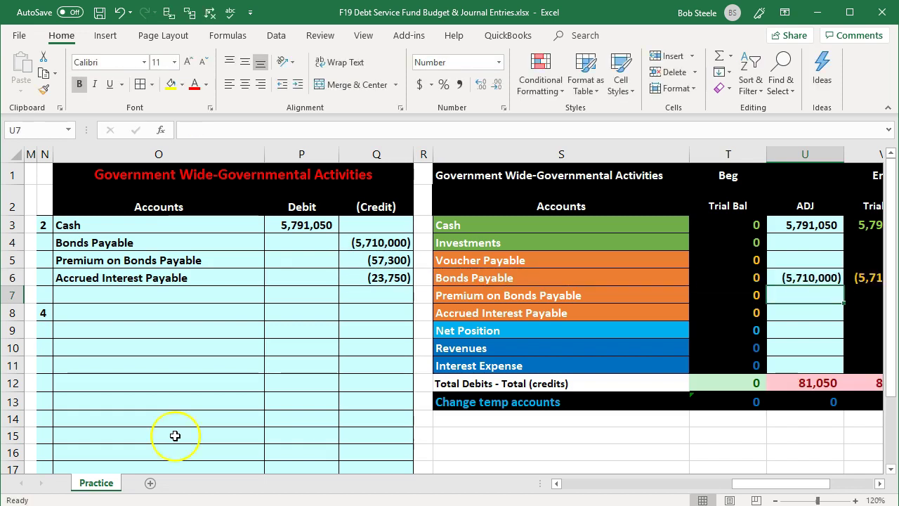
- Post the Premium on Bonds Payable credit to the government-wide trial balance by linking adjustment cell U7 to Q5
{"action": "left_click", "coordinate": [176, 257]}
{"action": "key", "text": "Down"}
{"action": "key", "text": "Down"}
{"action": "key", "text": "Down"}
{"action": "key", "text": "Right"}
{"action": "key", "text": "Right"}
{"action": "key", "text": "Right"}
{"action": "key", "text": "Right"}
{"action": "key", "text": "Up"}
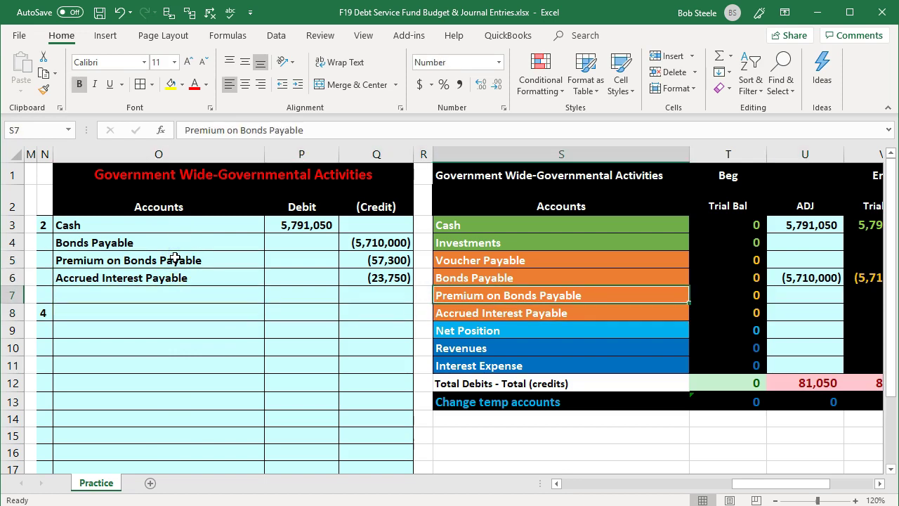
{"action": "key", "text": "Right"}
{"action": "key", "text": "Right"}
{"action": "type", "text": "="}
{"action": "key", "text": "Left"}
{"action": "key", "text": "Left"}
{"action": "key", "text": "Left"}
{"action": "key", "text": "Left"}
{"action": "key", "text": "Up"}
{"action": "key", "text": "Up"}
{"action": "key", "text": "Return"}
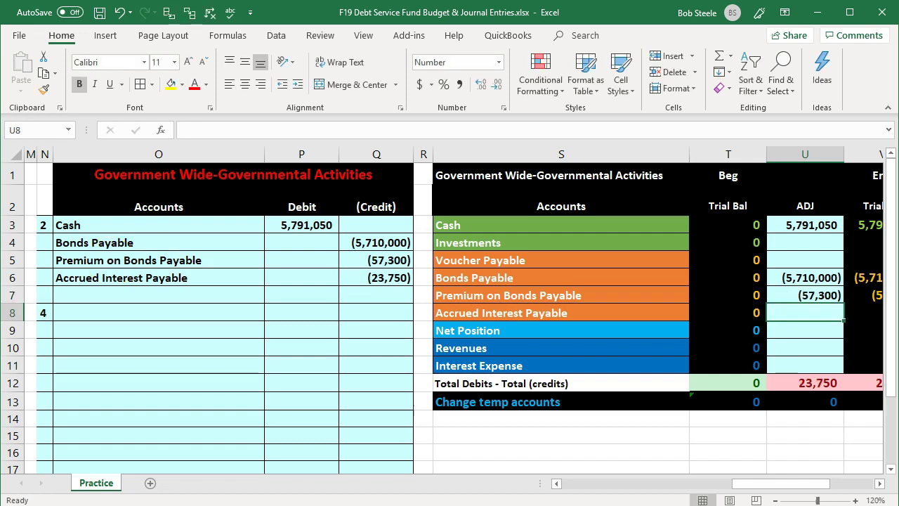
- Post the Accrued Interest Payable credit to the government-wide trial balance by linking adjustment cell U8 to Q6
{"action": "left_click", "coordinate": [101, 264]}
{"action": "key", "text": "Down"}
{"action": "key", "text": "Down"}
{"action": "key", "text": "Down"}
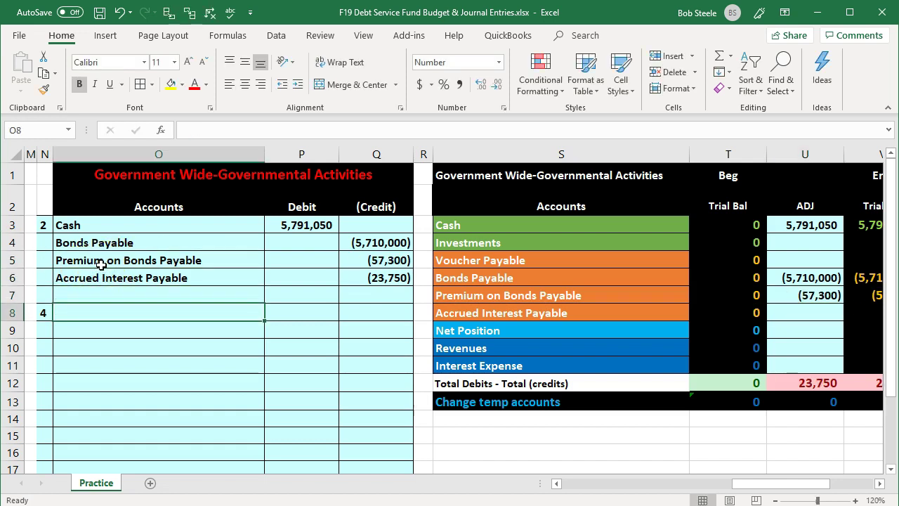
{"action": "key", "text": "Right"}
{"action": "key", "text": "Right"}
{"action": "key", "text": "Right"}
{"action": "key", "text": "Right"}
{"action": "key", "text": "Right"}
{"action": "key", "text": "Right"}
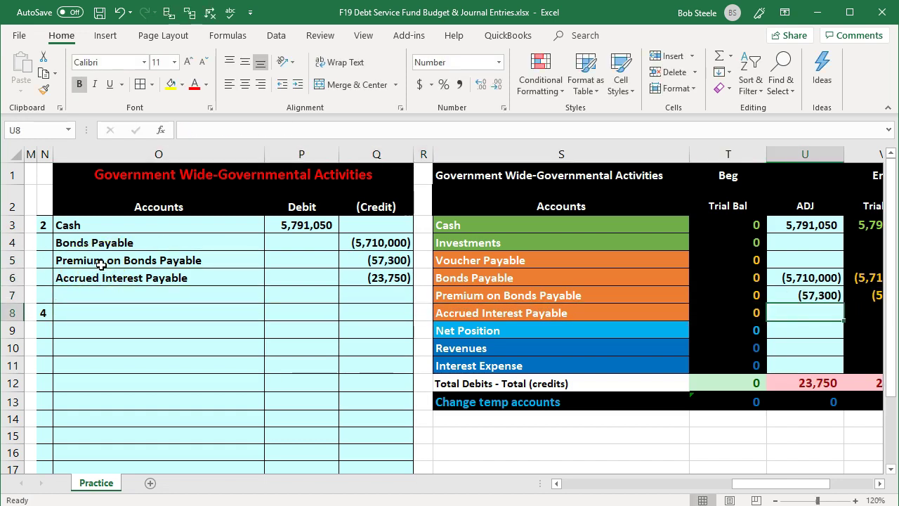
{"action": "type", "text": "="}
{"action": "key", "text": "Left"}
{"action": "key", "text": "Left"}
{"action": "key", "text": "Left"}
{"action": "key", "text": "Left"}
{"action": "key", "text": "Up"}
{"action": "key", "text": "Up"}
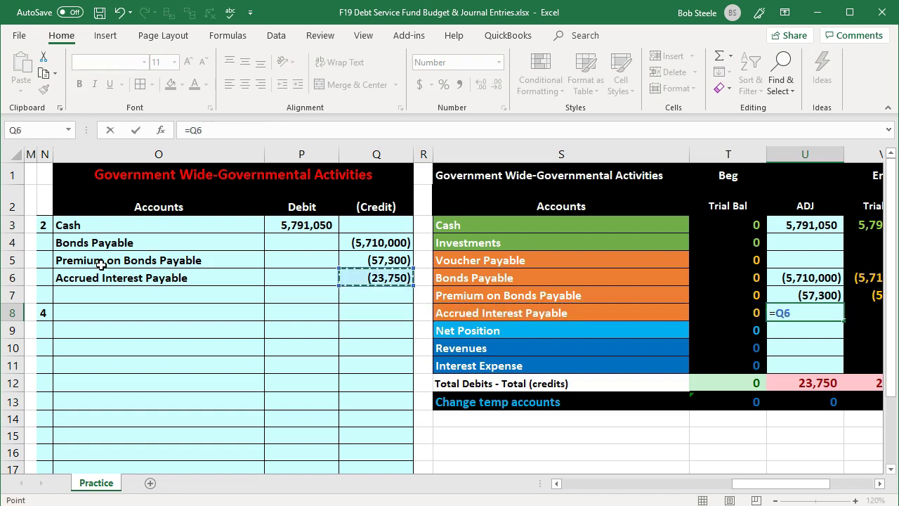
{"action": "key", "text": "Return"}
- Check the posted ending balances and the debit-credit totals in row 12 of the government-wide trial balance
{"action": "key", "text": "Right"}
{"action": "key", "text": "Up"}
{"action": "key", "text": "Down"}
{"action": "key", "text": "Down"}
{"action": "key", "text": "Down"}
{"action": "key", "text": "Down"}
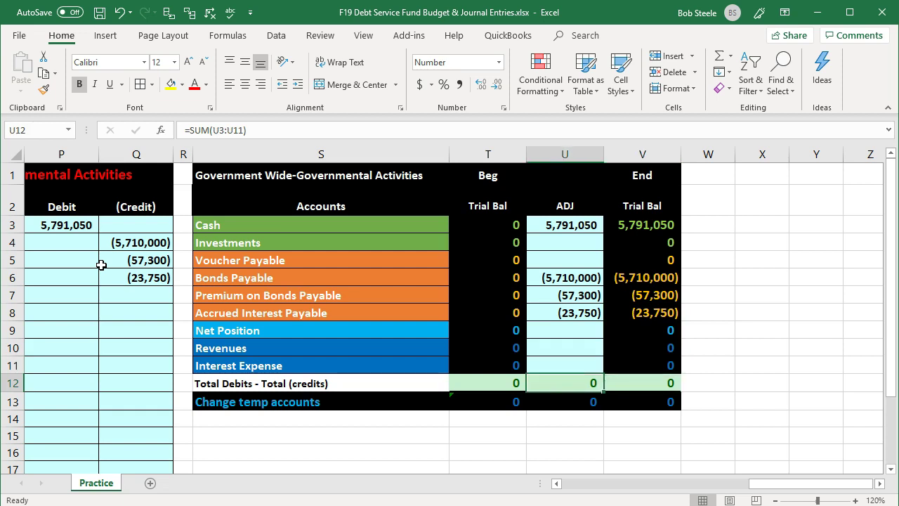
- Review government-wide entry 2, examining its premium and accrued interest credits in Q5:Q6 together
{"action": "scroll", "coordinate": [101, 264], "scroll_direction": "left", "scroll_amount": 5}
{"action": "left_click", "coordinate": [287, 245]}
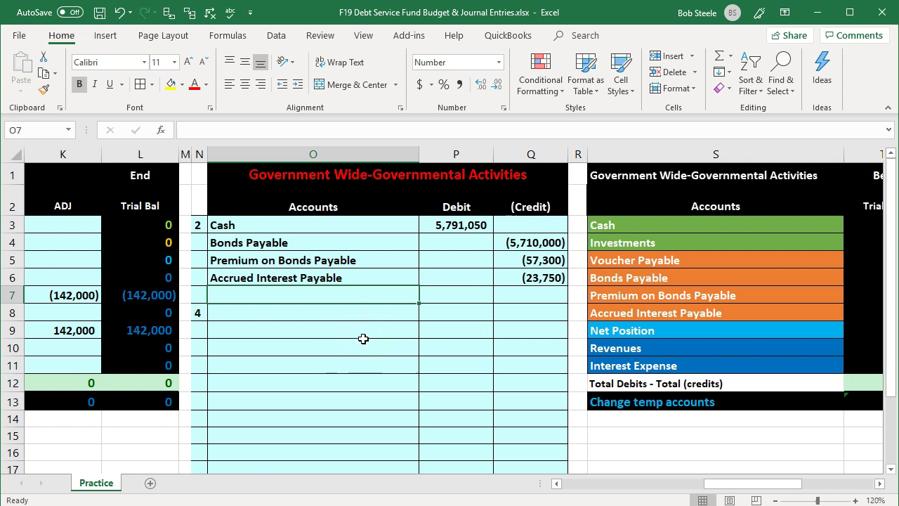
{"action": "left_click", "coordinate": [400, 263]}
{"action": "key", "text": "Right"}
{"action": "key", "text": "Right"}
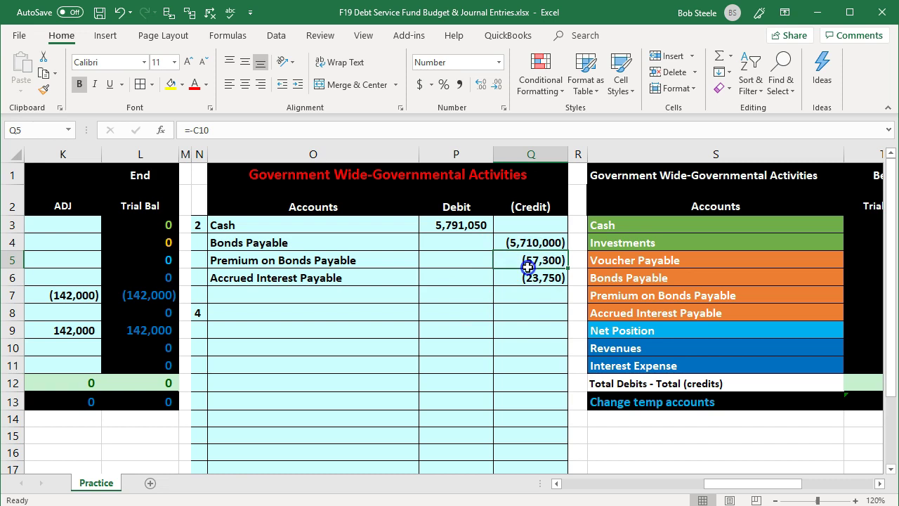
{"action": "left_click_drag", "start_coordinate": [526, 260], "coordinate": [526, 275]}
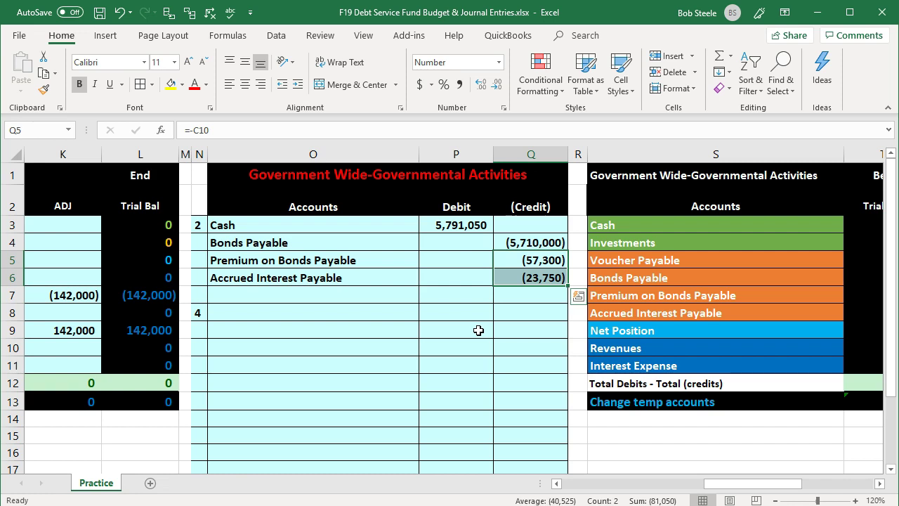
- Start debt service fund entry 2 with the Cash account by linking cell E6 to I3
{"action": "key", "text": "Left"}
{"action": "key", "text": "Left"}
{"action": "key", "text": "Left"}
{"action": "key", "text": "Left"}
{"action": "key", "text": "Left"}
{"action": "key", "text": "Left"}
{"action": "key", "text": "Left"}
{"action": "key", "text": "Left"}
{"action": "key", "text": "Left"}
{"action": "key", "text": "Left"}
{"action": "key", "text": "Left"}
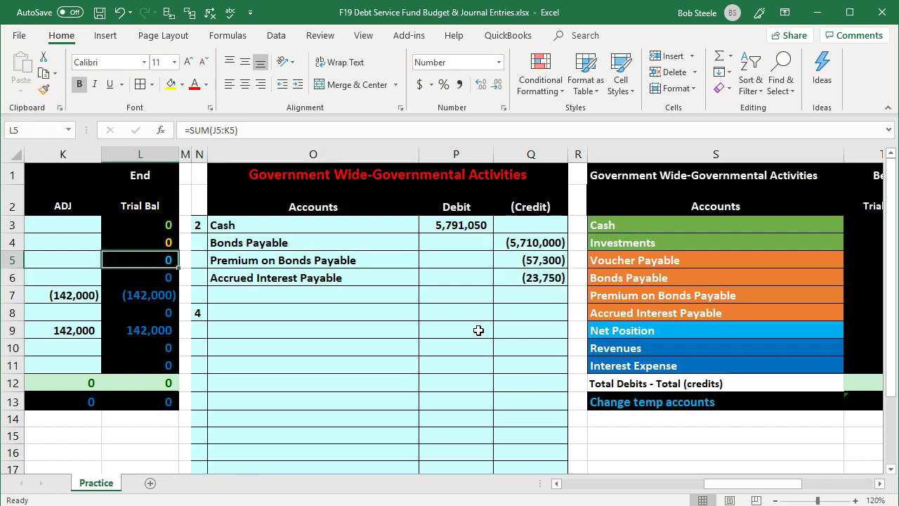
{"action": "key", "text": "Left"}
{"action": "key", "text": "Down"}
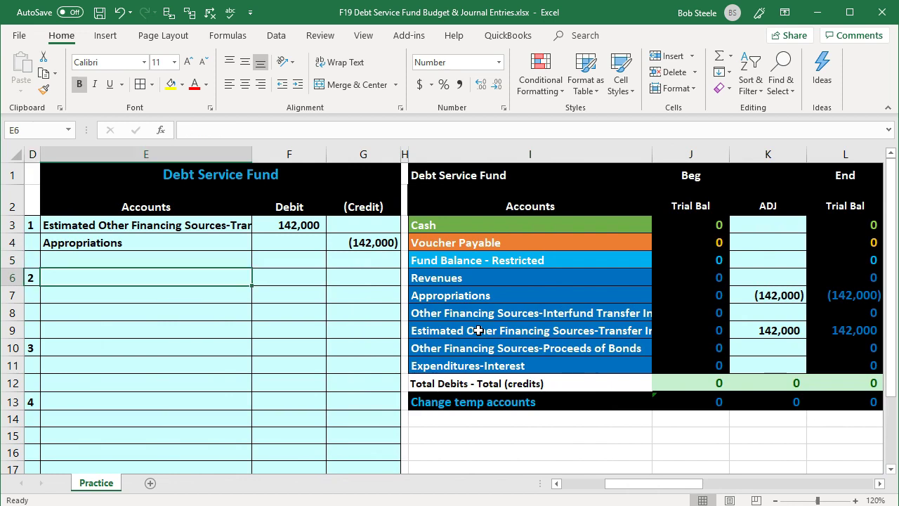
{"action": "type", "text": "="}
{"action": "key", "text": "Right"}
{"action": "key", "text": "Right"}
{"action": "key", "text": "Right"}
{"action": "key", "text": "Up"}
{"action": "key", "text": "Up"}
{"action": "key", "text": "Up"}
{"action": "key", "text": "Right"}
{"action": "key", "text": "Return"}
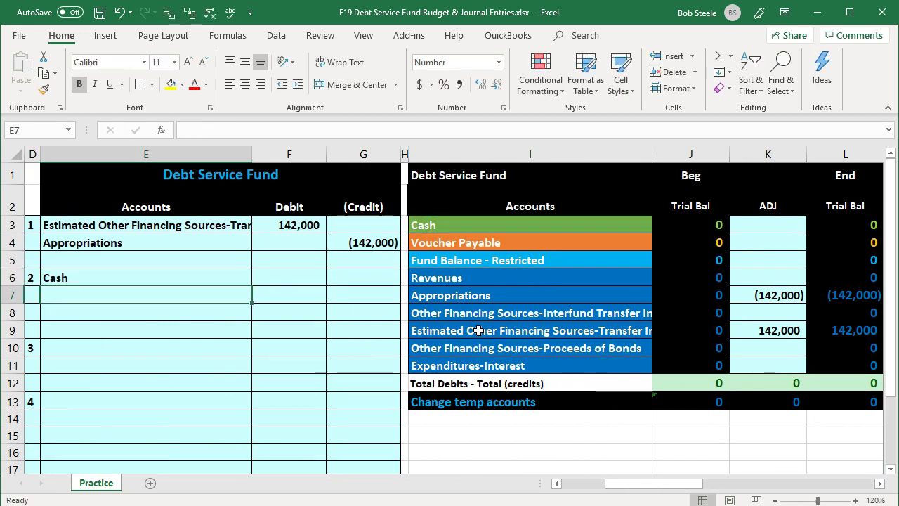
- Add Other Financing Sources-Proceeds of Bonds to debt service fund entry 2 by linking E7 to I10
{"action": "type", "text": "="}
{"action": "key", "text": "Right"}
{"action": "key", "text": "Right"}
{"action": "key", "text": "Right"}
{"action": "key", "text": "Right"}
{"action": "key", "text": "Down"}
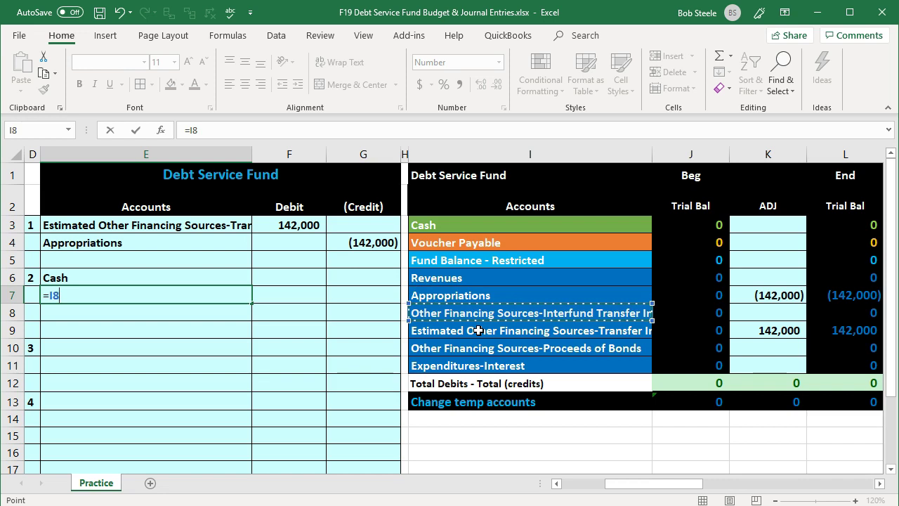
{"action": "key", "text": "Down"}
{"action": "key", "text": "Down"}
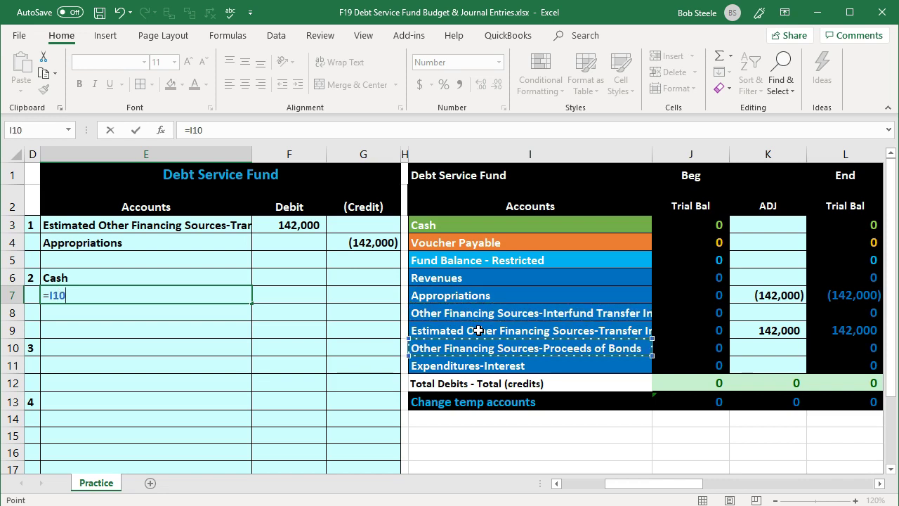
{"action": "key", "text": "Return"}
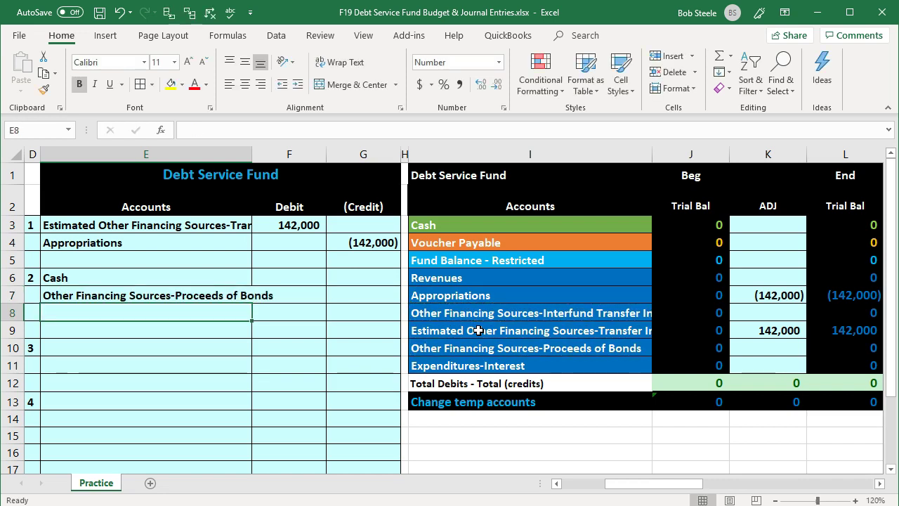
- Add the Revenues account to debt service fund entry 2 by linking E8 to I6
{"action": "type", "text": "="}
{"action": "key", "text": "Right"}
{"action": "key", "text": "Right"}
{"action": "key", "text": "Right"}
{"action": "key", "text": "Right"}
{"action": "key", "text": "Up"}
{"action": "key", "text": "Up"}
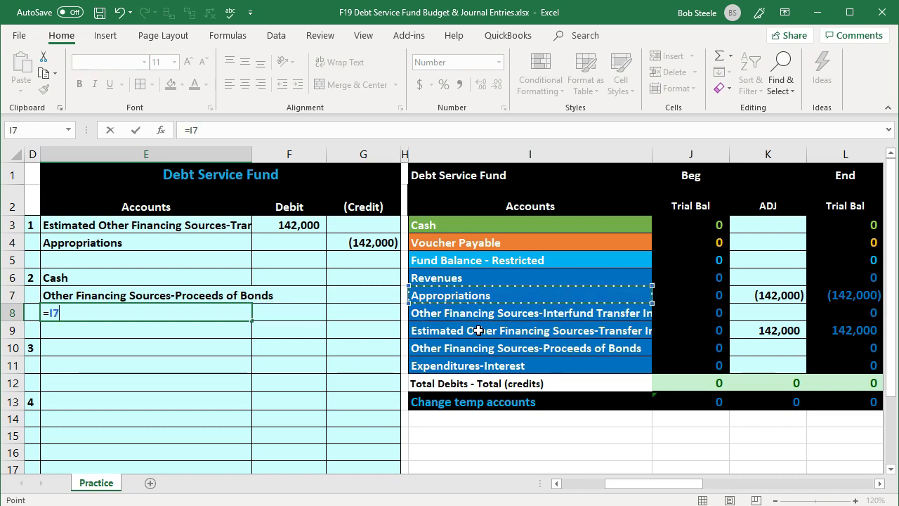
{"action": "key", "text": "Return"}
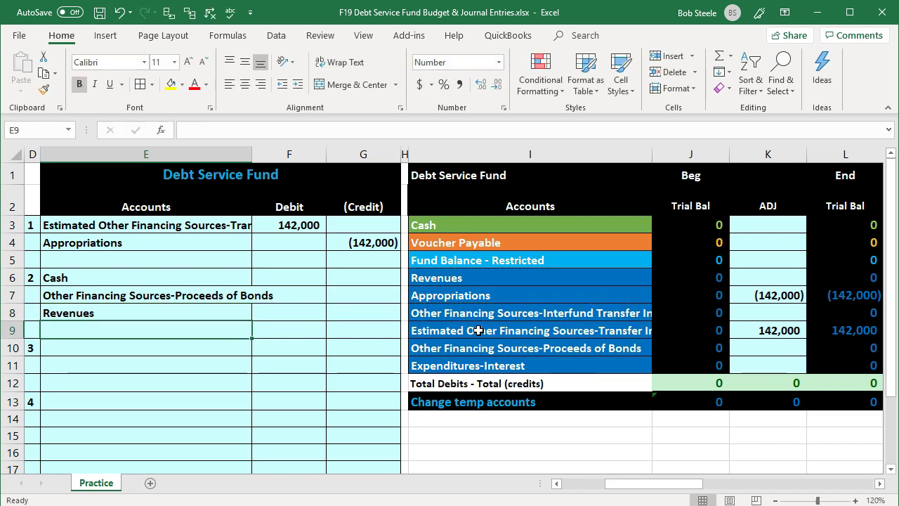
- Enter the Proceeds of Bonds credit in G7 by linking it to the government-wide bond premium in Q5
{"action": "left_click", "coordinate": [351, 286]}
{"action": "type", "text": "-"}
{"action": "key", "text": "Right"}
{"action": "key", "text": "Right"}
{"action": "key", "text": "Left"}
{"action": "key", "text": "Left"}
{"action": "key", "text": "BackSpace"}
{"action": "type", "text": "="}
{"action": "key", "text": "Right"}
{"action": "key", "text": "Right"}
{"action": "key", "text": "Right"}
{"action": "key", "text": "Right"}
{"action": "key", "text": "Right"}
{"action": "key", "text": "Right"}
{"action": "key", "text": "Right"}
{"action": "key", "text": "Right"}
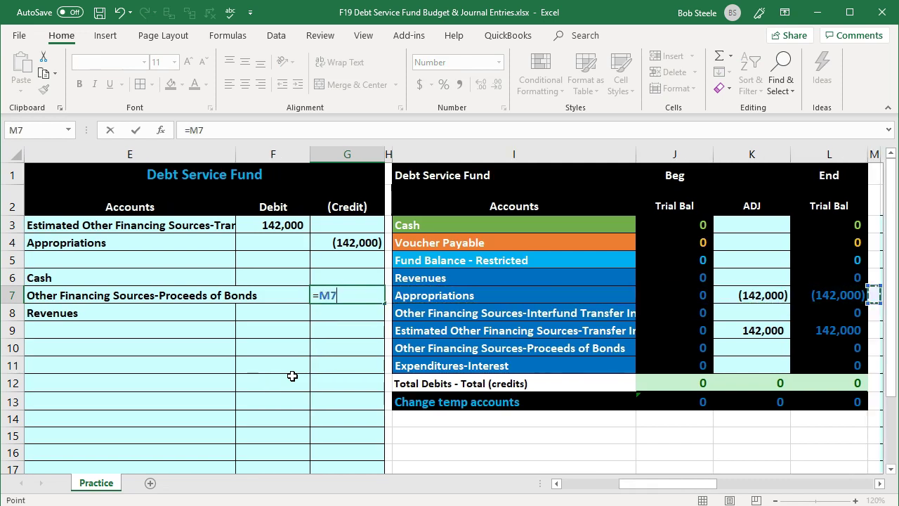
{"action": "key", "text": "Up"}
{"action": "key", "text": "Up"}
{"action": "key", "text": "Left"}
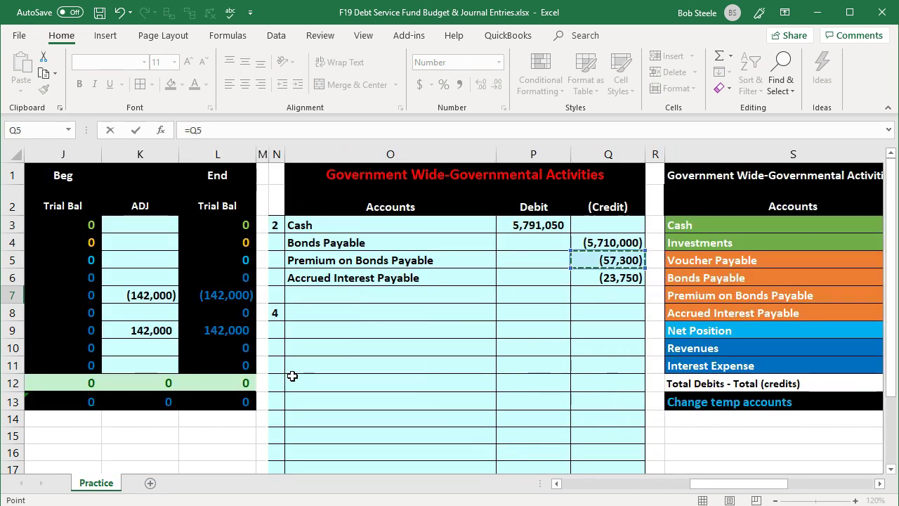
{"action": "key", "text": "Return"}
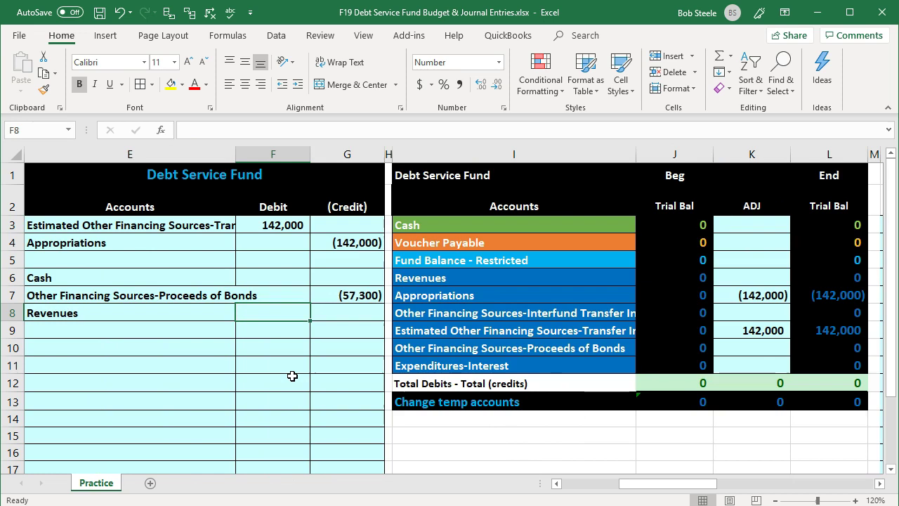
- Enter the Revenues credit in G8 by linking it to the government-wide accrued interest credit in Q6
{"action": "type", "text": "="}
{"action": "key", "text": "Right"}
{"action": "key", "text": "Right"}
{"action": "key", "text": "Right"}
{"action": "key", "text": "Right"}
{"action": "key", "text": "Right"}
{"action": "key", "text": "Right"}
{"action": "key", "text": "Right"}
{"action": "key", "text": "Right"}
{"action": "key", "text": "Right"}
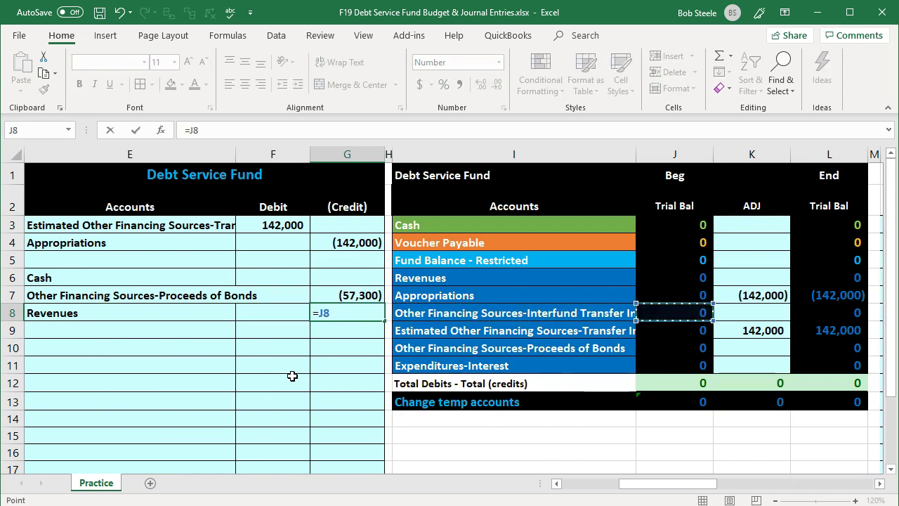
{"action": "key", "text": "Right"}
{"action": "key", "text": "Right"}
{"action": "key", "text": "Up"}
{"action": "key", "text": "Up"}
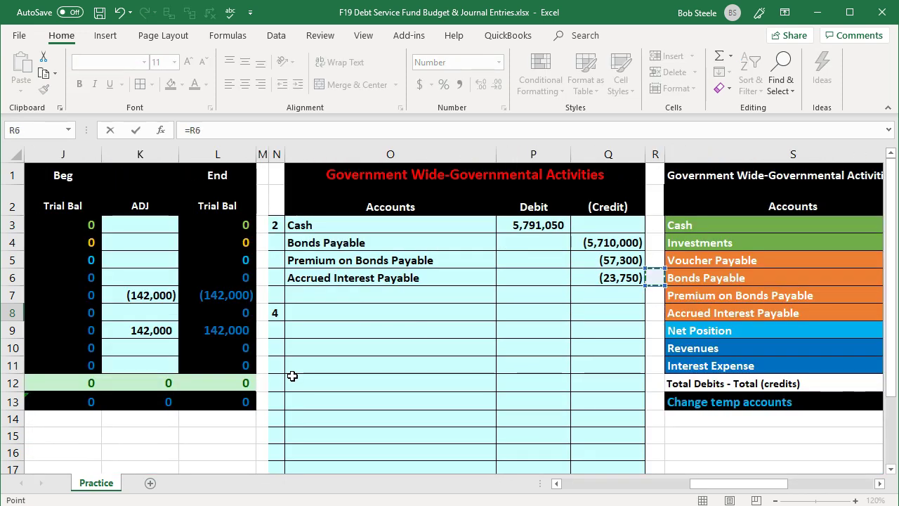
{"action": "key", "text": "Left"}
{"action": "key", "text": "Return"}
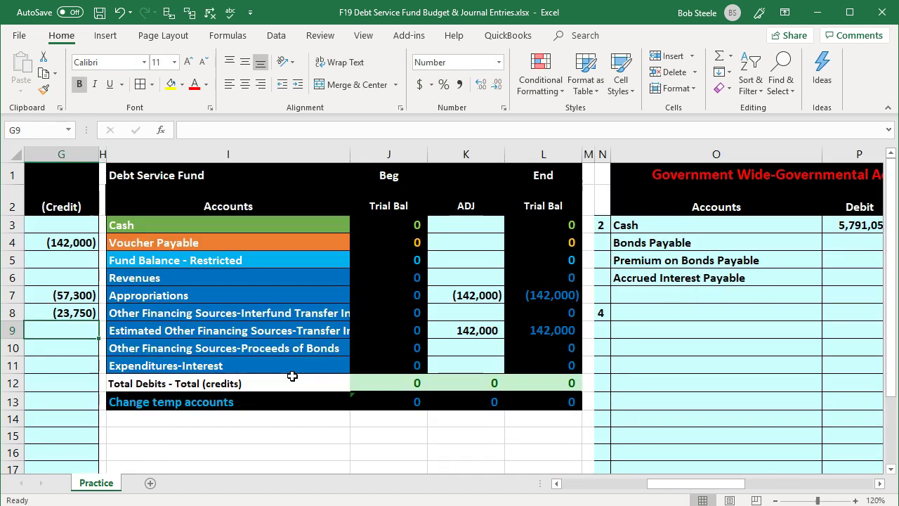
- Enter the Cash debit for entry 2 in F6 as the negative sum of the credits in G7:G8
{"action": "key", "text": "Right"}
{"action": "key", "text": "Up"}
{"action": "key", "text": "Up"}
{"action": "key", "text": "Up"}
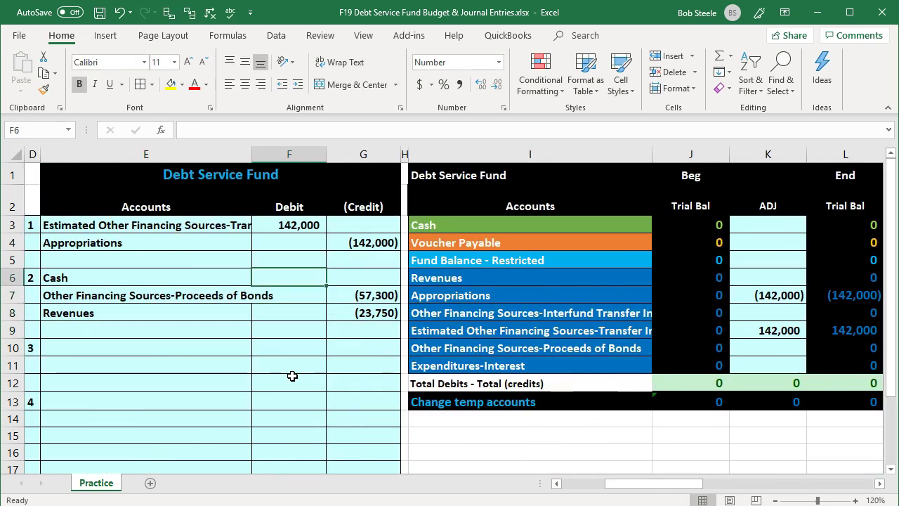
{"action": "type", "text": "-sum("}
{"action": "key", "text": "Down"}
{"action": "key", "text": "shift+Down"}
{"action": "key", "text": "shift+Right"}
{"action": "key", "text": "Return"}
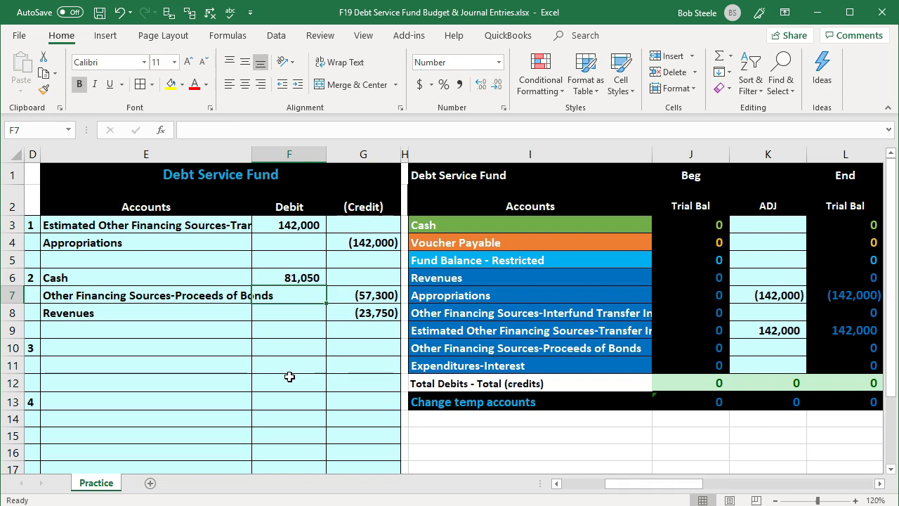
- Post the Cash debit to the debt service fund trial balance by linking adjustment cell K3 to F6
{"action": "left_click_drag", "start_coordinate": [236, 277], "coordinate": [259, 277]}
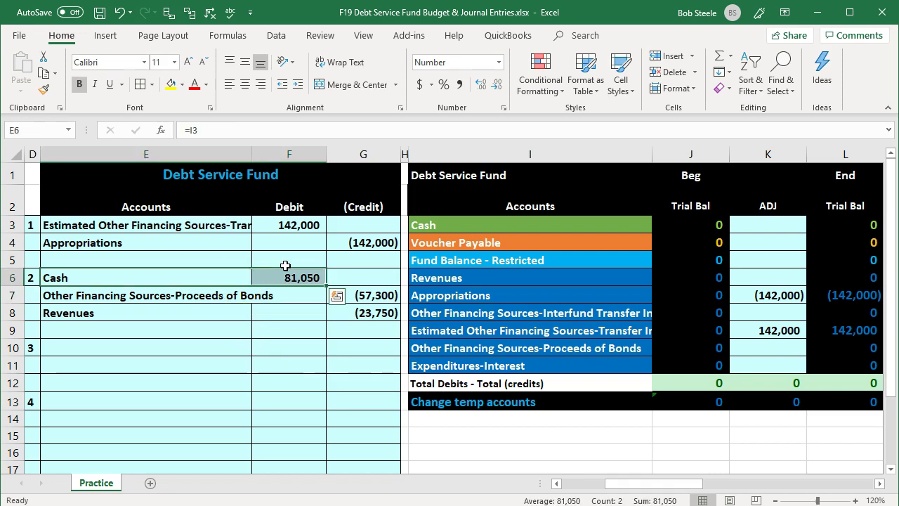
{"action": "key", "text": "Right"}
{"action": "key", "text": "Right"}
{"action": "key", "text": "Right"}
{"action": "key", "text": "Right"}
{"action": "key", "text": "Up"}
{"action": "key", "text": "Up"}
{"action": "key", "text": "Up"}
{"action": "key", "text": "Right"}
{"action": "key", "text": "Right"}
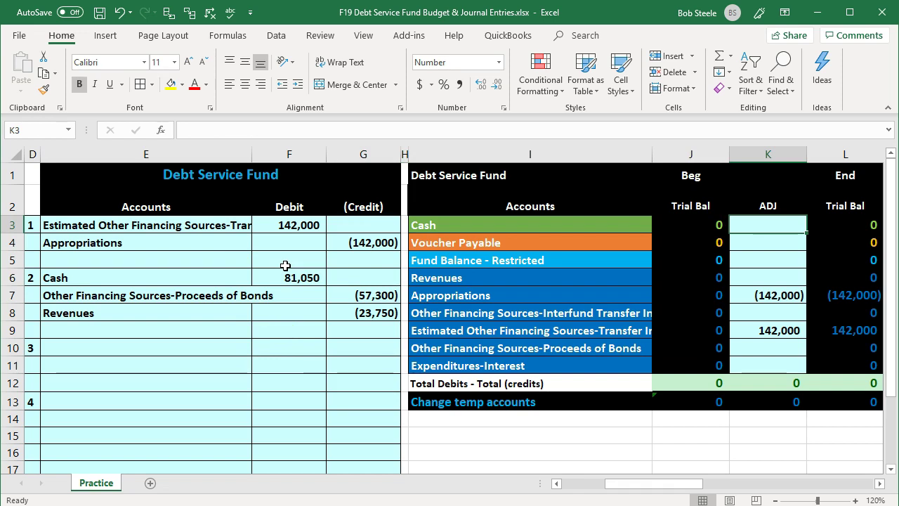
{"action": "type", "text": "="}
{"action": "key", "text": "Down"}
{"action": "key", "text": "Down"}
{"action": "key", "text": "Down"}
{"action": "key", "text": "Left"}
{"action": "key", "text": "Left"}
{"action": "key", "text": "Left"}
{"action": "key", "text": "Left"}
{"action": "key", "text": "Left"}
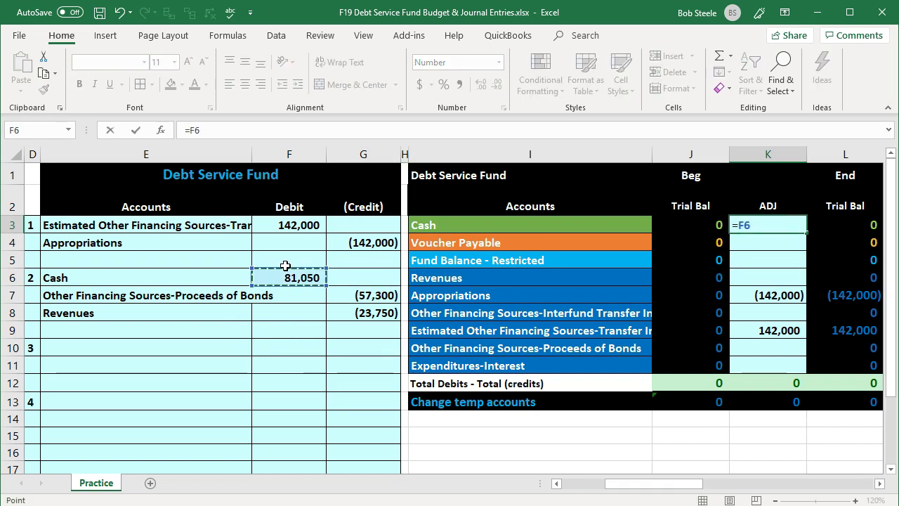
{"action": "key", "text": "Return"}
- Post the Proceeds of Bonds credit to the debt service fund trial balance by linking adjustment cell K10 to G7
{"action": "left_click_drag", "start_coordinate": [237, 297], "coordinate": [268, 299]}
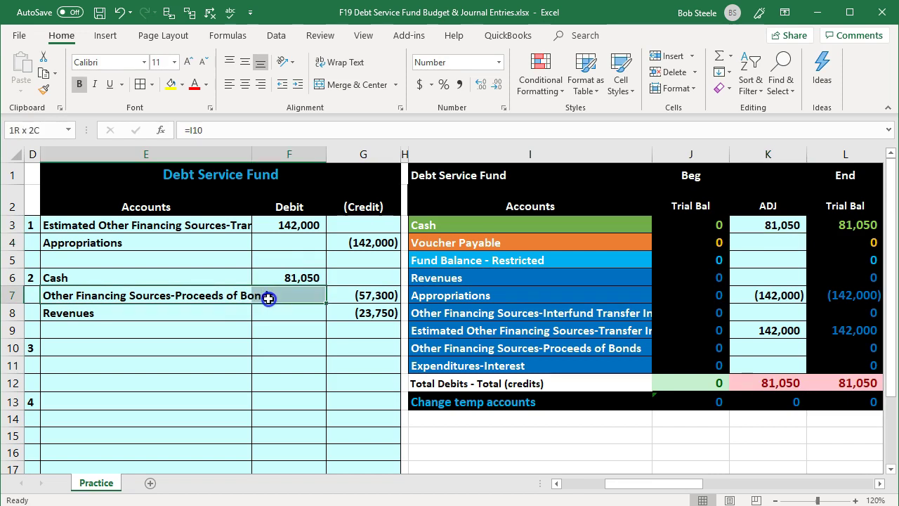
{"action": "key", "text": "Right"}
{"action": "key", "text": "Right"}
{"action": "key", "text": "Right"}
{"action": "key", "text": "Down"}
{"action": "key", "text": "Right"}
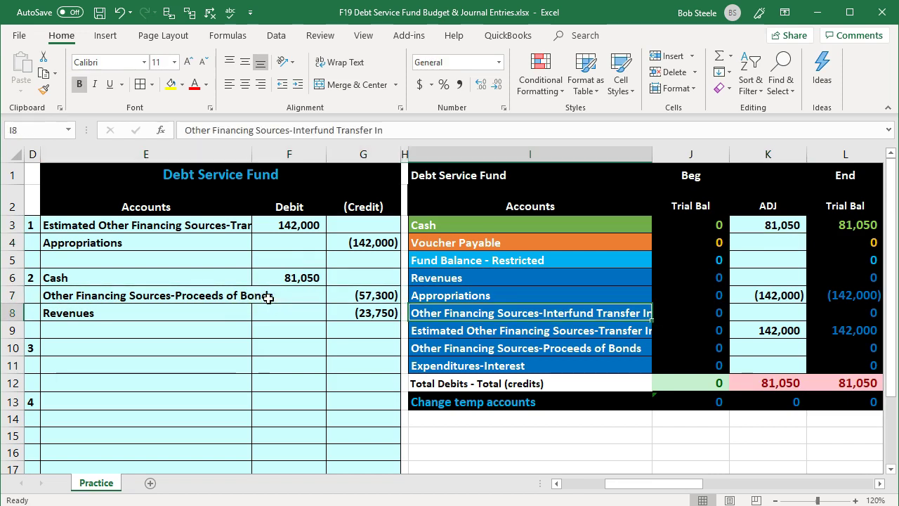
{"action": "key", "text": "Down"}
{"action": "key", "text": "Down"}
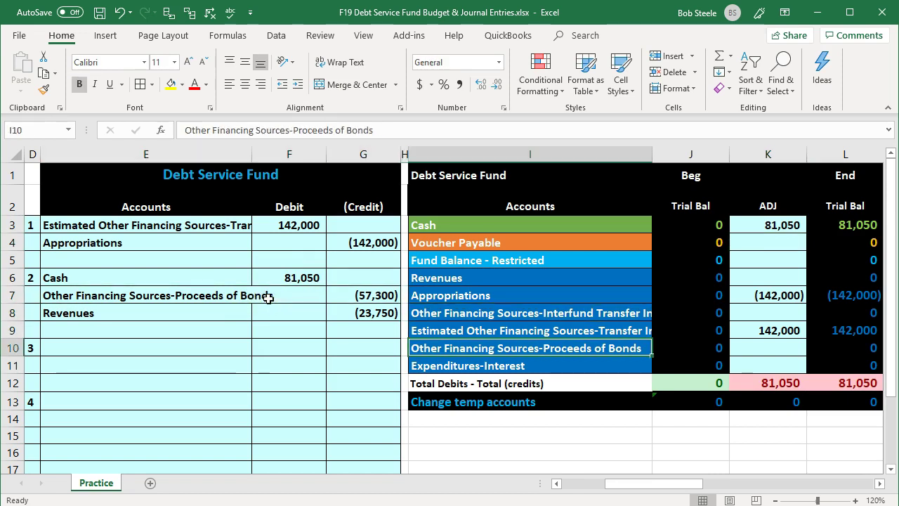
{"action": "key", "text": "Right"}
{"action": "key", "text": "Right"}
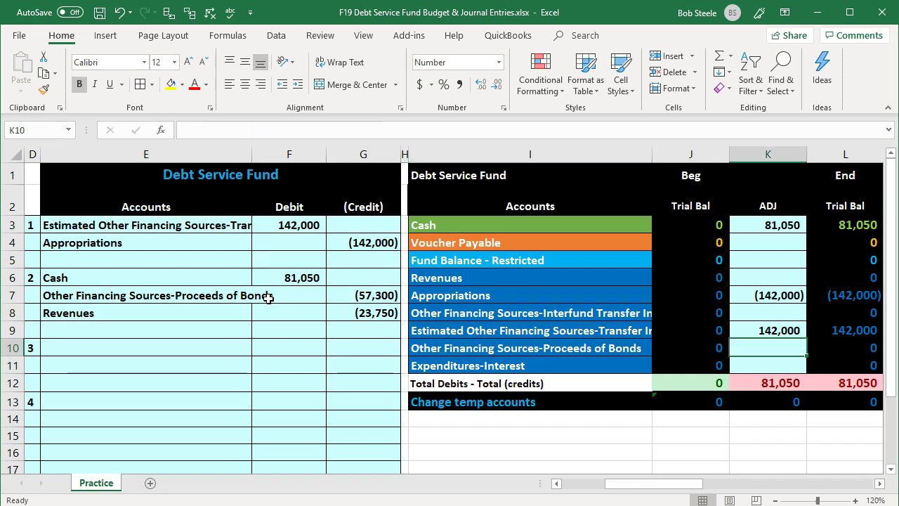
{"action": "type", "text": "="}
{"action": "key", "text": "Left"}
{"action": "key", "text": "Left"}
{"action": "key", "text": "Left"}
{"action": "key", "text": "Left"}
{"action": "key", "text": "Up"}
{"action": "key", "text": "Up"}
{"action": "key", "text": "Up"}
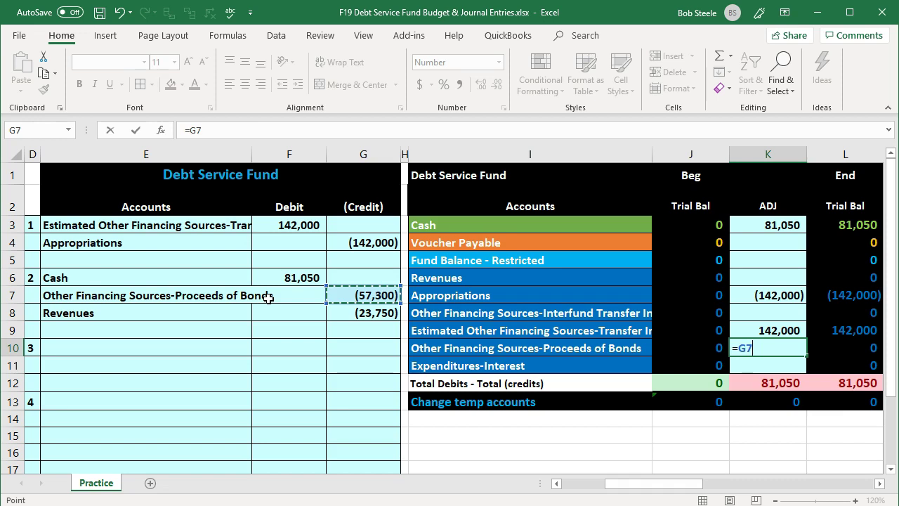
{"action": "key", "text": "Return"}
- Post the Revenues credit to the debt service fund trial balance by linking adjustment cell K6 to G8
{"action": "left_click", "coordinate": [214, 311]}
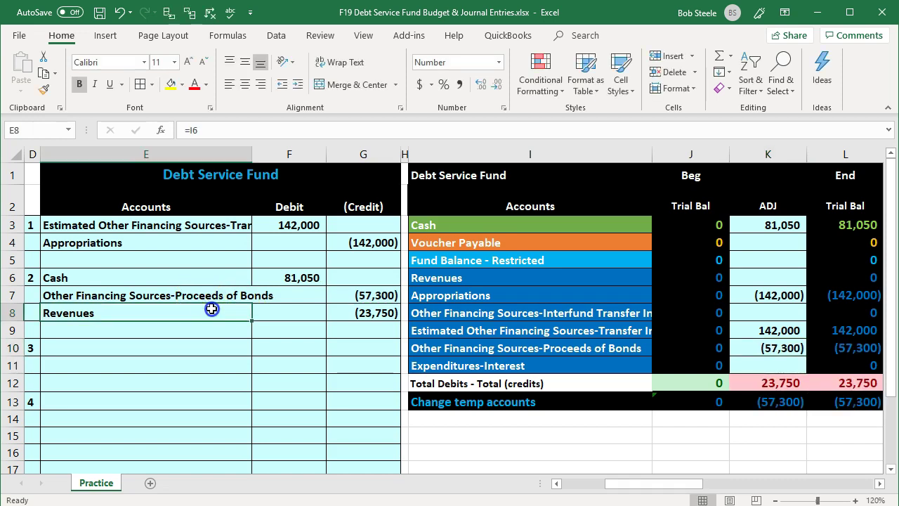
{"action": "key", "text": "Right"}
{"action": "key", "text": "Right"}
{"action": "key", "text": "Right"}
{"action": "key", "text": "Right"}
{"action": "key", "text": "Up"}
{"action": "key", "text": "Up"}
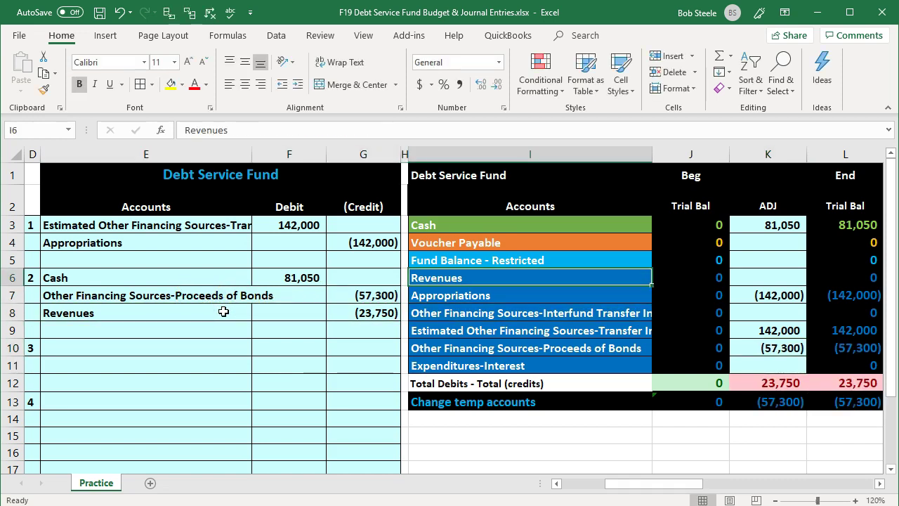
{"action": "key", "text": "Right"}
{"action": "key", "text": "Right"}
{"action": "type", "text": "="}
{"action": "key", "text": "Left"}
{"action": "key", "text": "Left"}
{"action": "key", "text": "Left"}
{"action": "key", "text": "Left"}
{"action": "key", "text": "Down"}
{"action": "key", "text": "Down"}
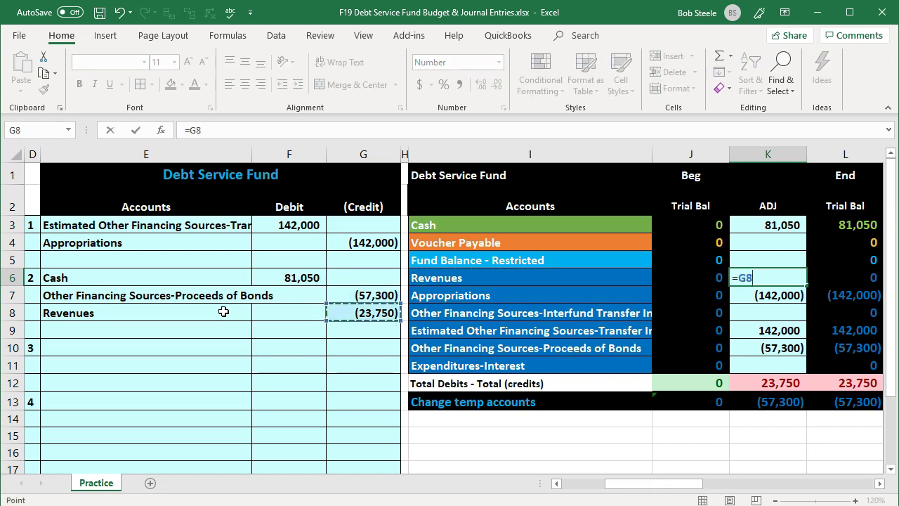
{"action": "key", "text": "Return"}
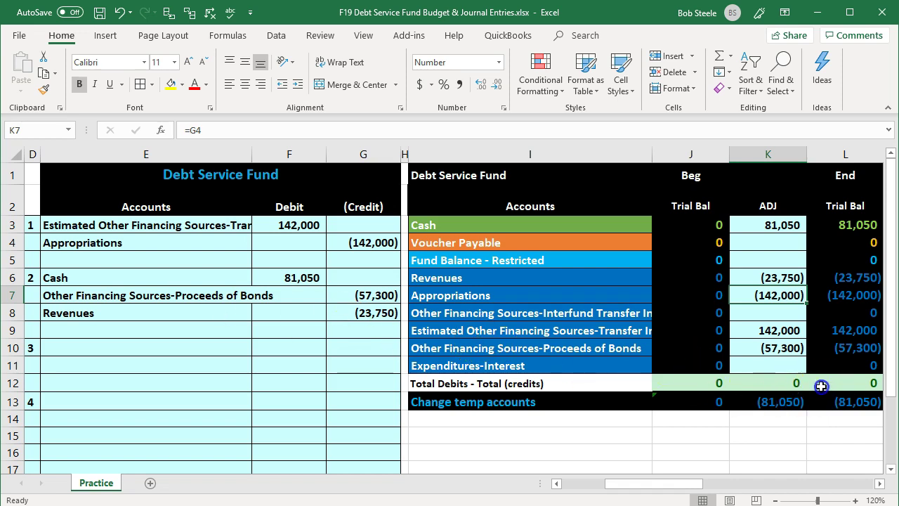
- Check the debit-credit totals in row 12 of the debt service fund trial balance and return to the transaction list
{"action": "left_click", "coordinate": [800, 384]}
{"action": "key", "text": "Left"}
{"action": "key", "text": "Left"}
{"action": "key", "text": "Left"}
{"action": "key", "text": "Left"}
{"action": "key", "text": "Left"}
{"action": "key", "text": "Left"}
{"action": "key", "text": "Left"}
{"action": "key", "text": "Left"}
{"action": "key", "text": "Left"}
{"action": "key", "text": "Left"}
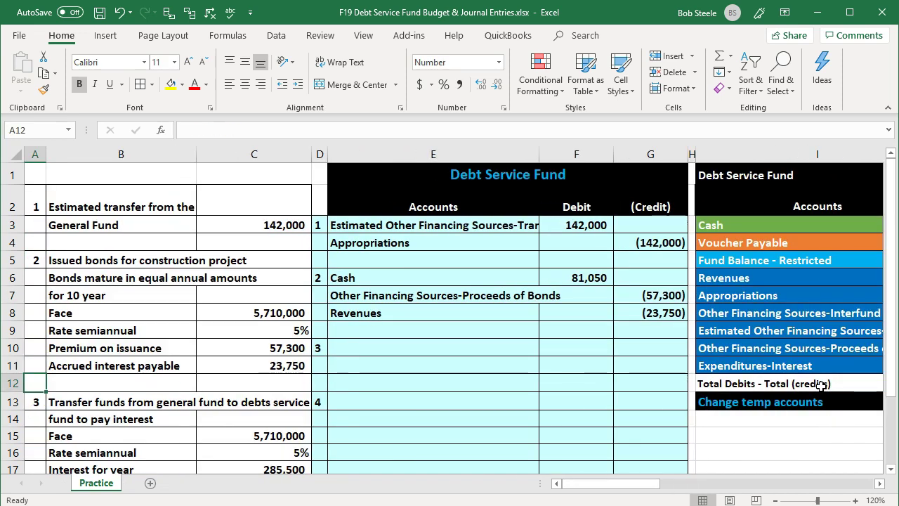
- Review the transaction 3 interest transfer calculation in C15:C22, including the formulas for yearly interest, half-year interest and the net transfer
{"action": "left_click", "coordinate": [492, 419]}
{"action": "scroll", "coordinate": [482, 402], "scroll_direction": "down", "scroll_amount": 2}
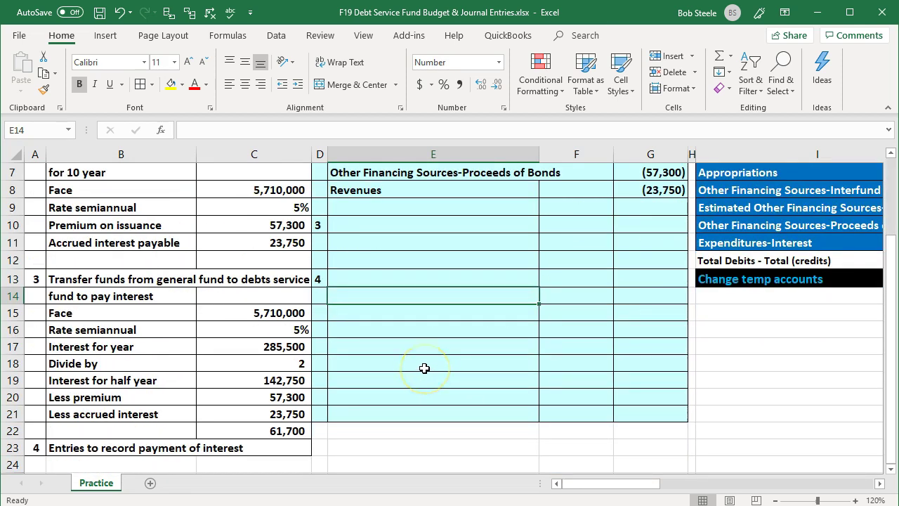
{"action": "scroll", "coordinate": [424, 368], "scroll_direction": "down", "scroll_amount": 1}
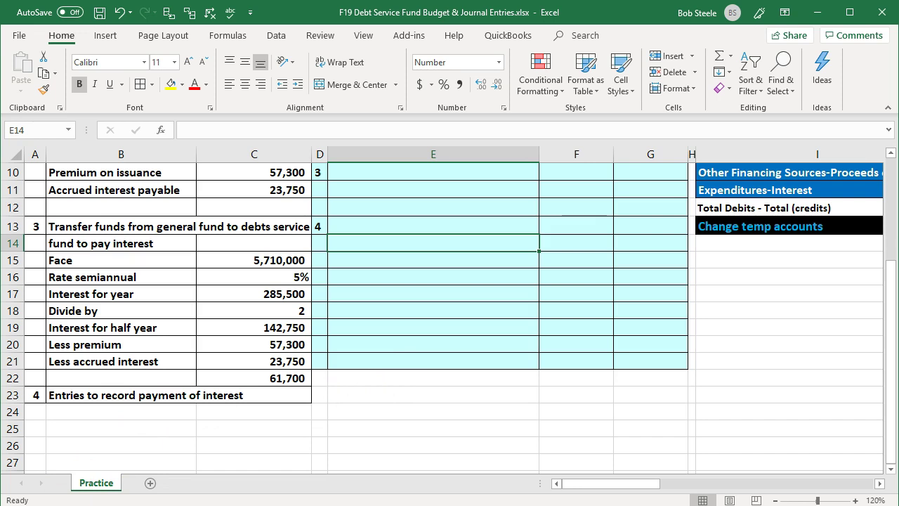
{"action": "scroll", "coordinate": [450, 309], "scroll_direction": "up", "scroll_amount": 1}
{"action": "left_click", "coordinate": [294, 430]}
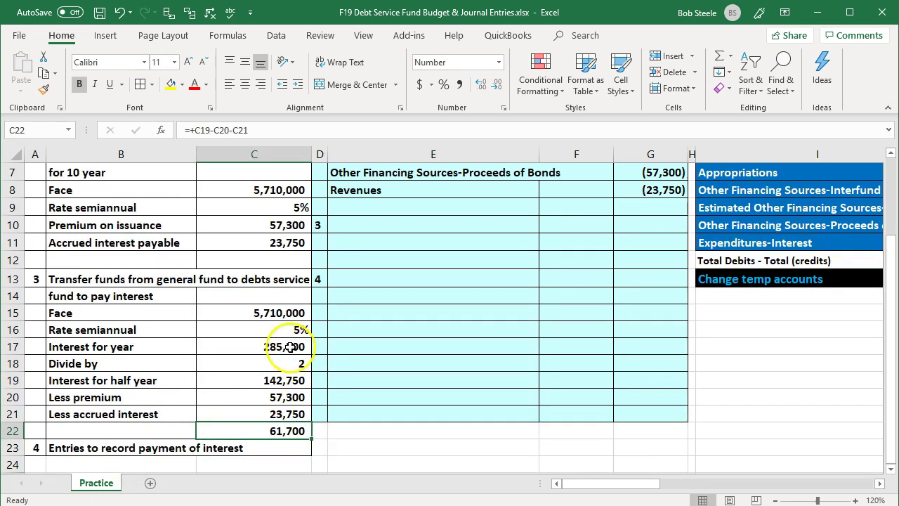
{"action": "left_click", "coordinate": [270, 312]}
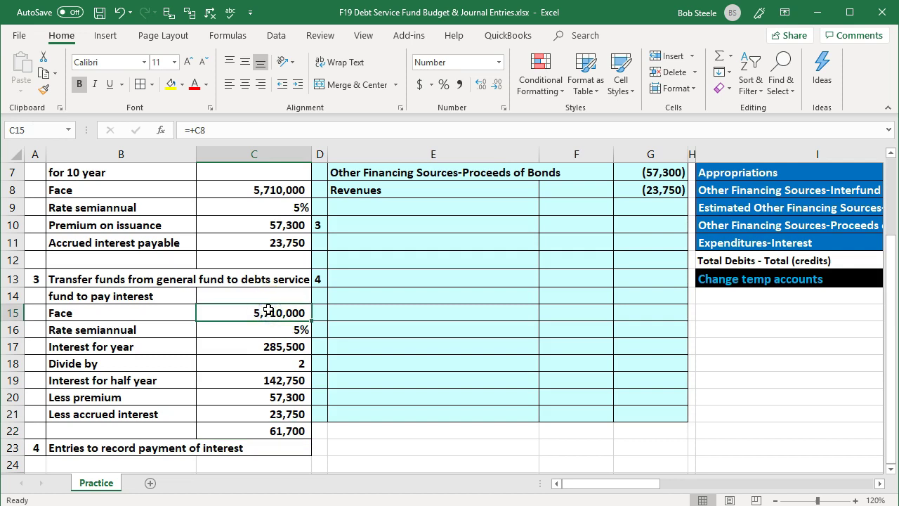
{"action": "double_click", "coordinate": [255, 347]}
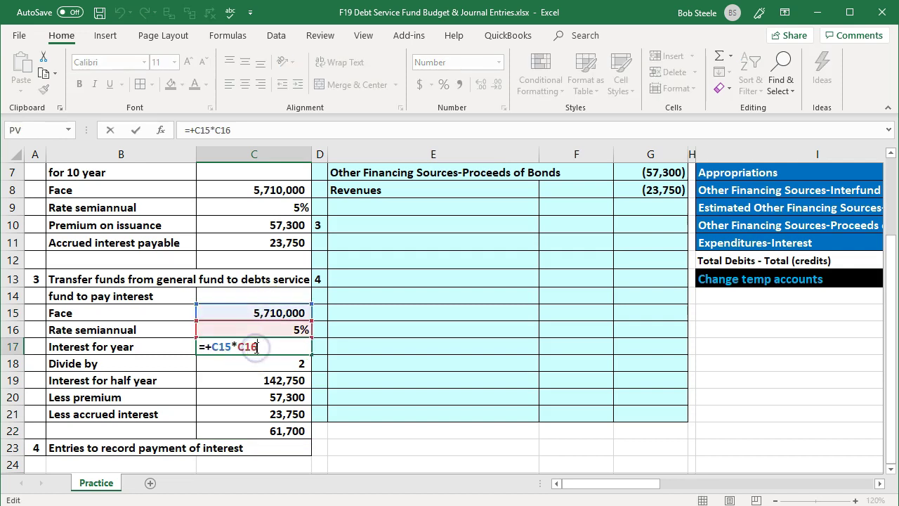
{"action": "key", "text": "Return"}
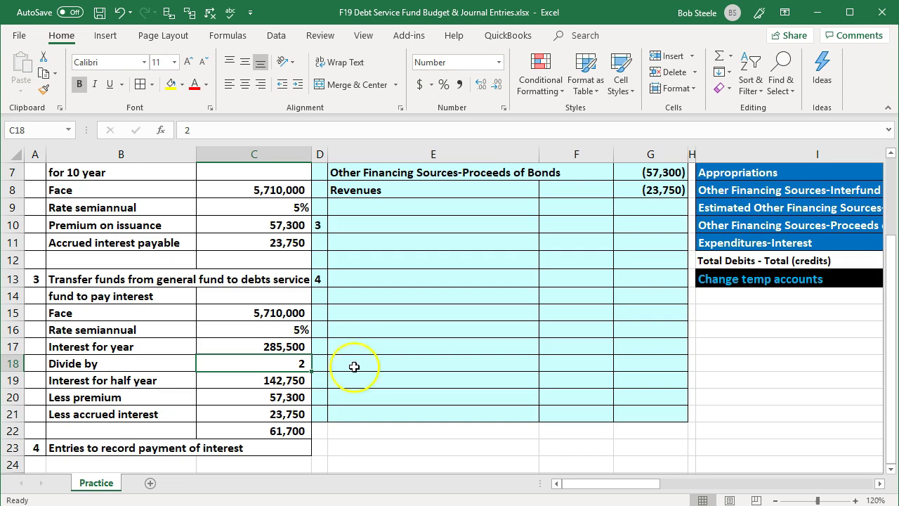
{"action": "left_click", "coordinate": [292, 381]}
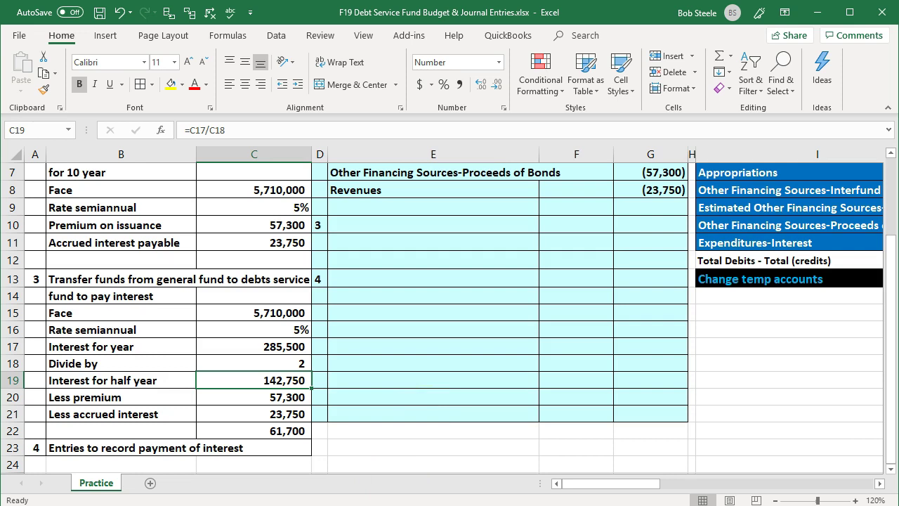
{"action": "left_click", "coordinate": [255, 398]}
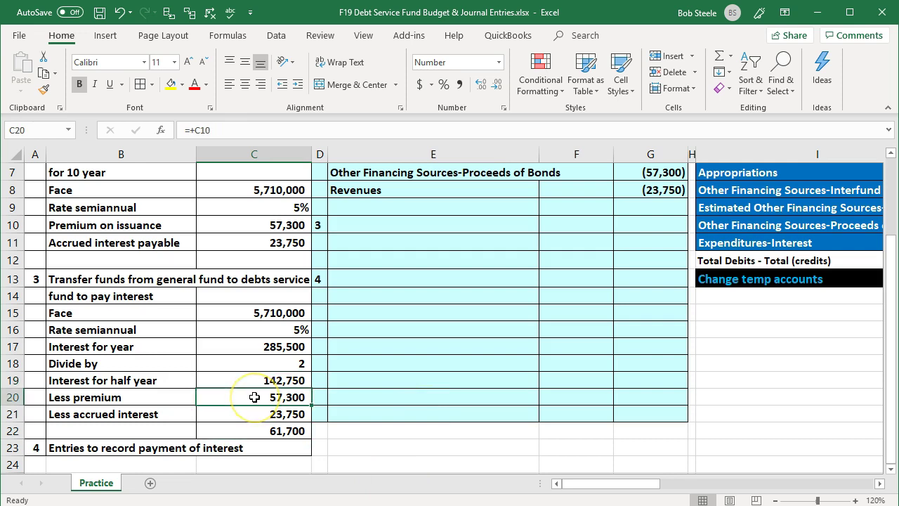
{"action": "key", "text": "Down"}
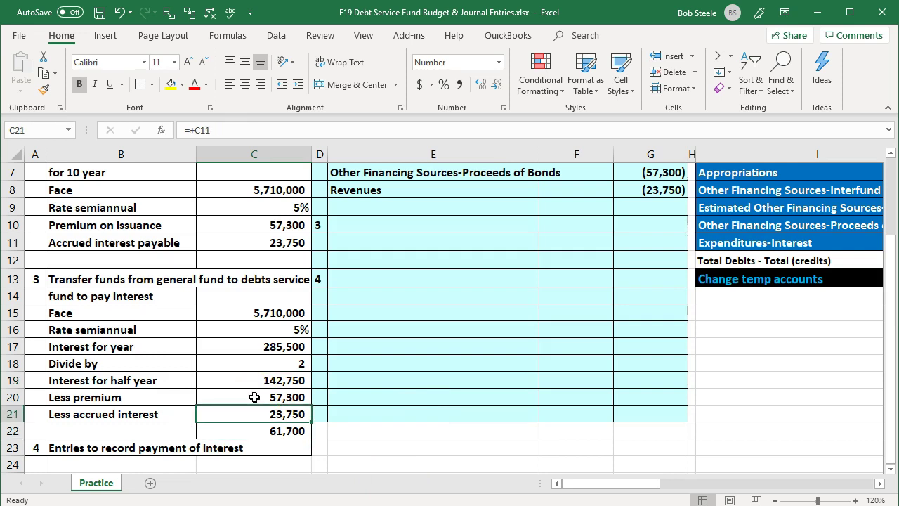
{"action": "key", "text": "Down"}
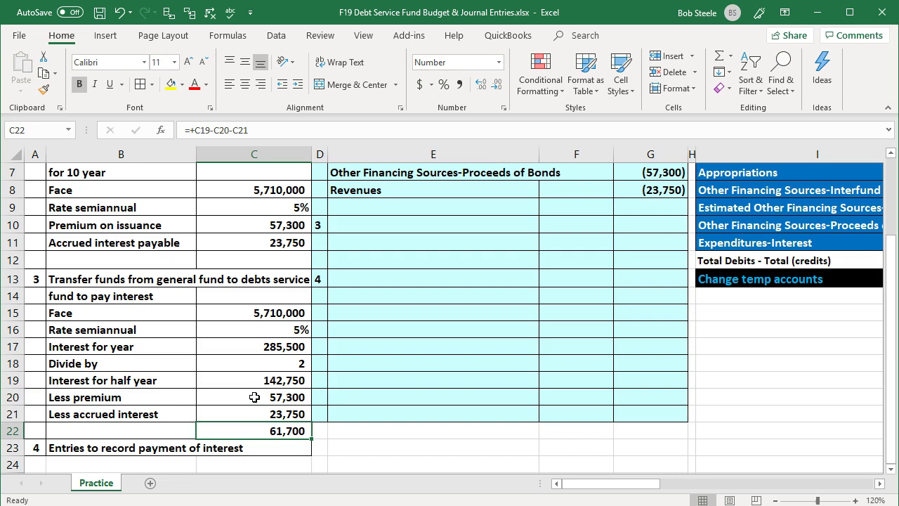
{"action": "key", "text": "Up"}
{"action": "key", "text": "Up"}
{"action": "key", "text": "Up"}
- Enter Cash as the debit account of debt service fund entry 3 by linking E10 to I3
{"action": "left_click", "coordinate": [397, 230]}
{"action": "type", "text": "="}
{"action": "key", "text": "Right"}
{"action": "key", "text": "Right"}
{"action": "key", "text": "Right"}
{"action": "key", "text": "Right"}
{"action": "key", "text": "Up"}
{"action": "key", "text": "Up"}
{"action": "key", "text": "Up"}
{"action": "key", "text": "Up"}
{"action": "key", "text": "Up"}
{"action": "key", "text": "Up"}
{"action": "key", "text": "Up"}
{"action": "key", "text": "Up"}
{"action": "key", "text": "Up"}
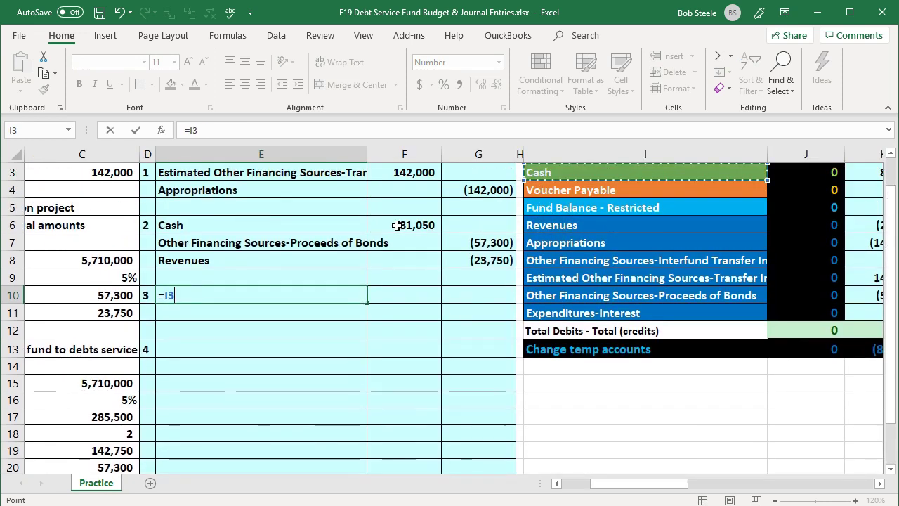
{"action": "key", "text": "Down"}
{"action": "key", "text": "Down"}
{"action": "key", "text": "Return"}
- Enter Other Financing Sources-Interfund Transfer In as the credit account of entry 3 by linking E11 to I8
{"action": "type", "text": "="}
{"action": "key", "text": "Right"}
{"action": "key", "text": "Right"}
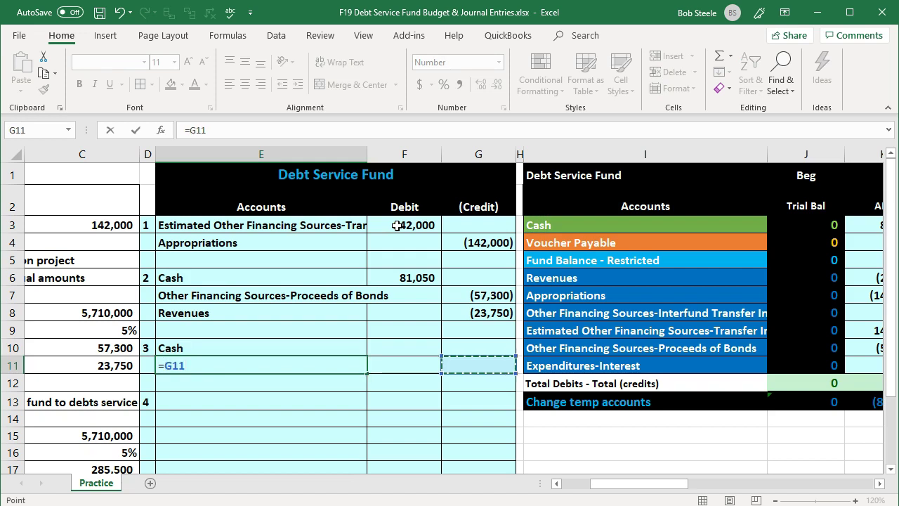
{"action": "key", "text": "Right"}
{"action": "key", "text": "Right"}
{"action": "key", "text": "Up"}
{"action": "key", "text": "Up"}
{"action": "key", "text": "Up"}
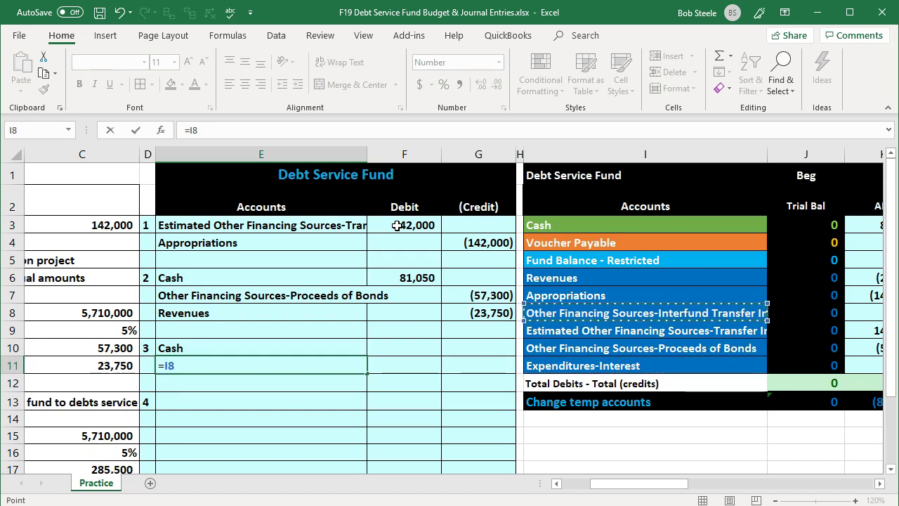
{"action": "key", "text": "Return"}
- Enter the Cash debit of entry 3 in F10 by linking it to the net transfer amount in C22
{"action": "key", "text": "Right"}
{"action": "key", "text": "Up"}
{"action": "key", "text": "Up"}
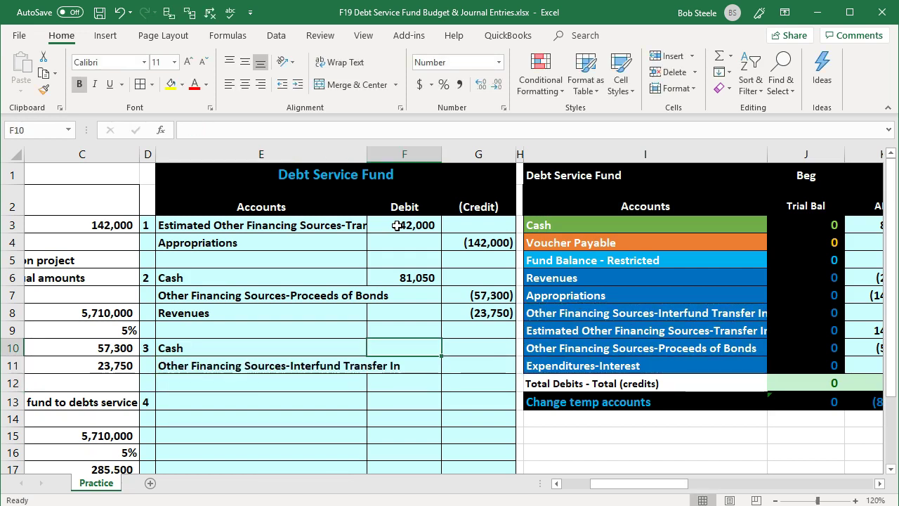
{"action": "type", "text": "="}
{"action": "key", "text": "Left"}
{"action": "key", "text": "Left"}
{"action": "key", "text": "Left"}
{"action": "key", "text": "Left"}
{"action": "key", "text": "Left"}
{"action": "key", "text": "Down"}
{"action": "key", "text": "Down"}
{"action": "key", "text": "Down"}
{"action": "key", "text": "Down"}
{"action": "key", "text": "Down"}
{"action": "key", "text": "Down"}
{"action": "key", "text": "Down"}
{"action": "key", "text": "Down"}
{"action": "key", "text": "Down"}
{"action": "key", "text": "Down"}
{"action": "key", "text": "Down"}
{"action": "key", "text": "Down"}
{"action": "key", "text": "Down"}
{"action": "key", "text": "Down"}
{"action": "key", "text": "Right"}
{"action": "key", "text": "Right"}
{"action": "key", "text": "Right"}
{"action": "key", "text": "Left"}
{"action": "key", "text": "Up"}
{"action": "key", "text": "Up"}
{"action": "key", "text": "Return"}
- Enter the matching credit of entry 3 in G11 as the negative of F10
{"action": "key", "text": "Right"}
{"action": "type", "text": "=-"}
{"action": "key", "text": "Left"}
{"action": "key", "text": "Up"}
{"action": "key", "text": "Return"}
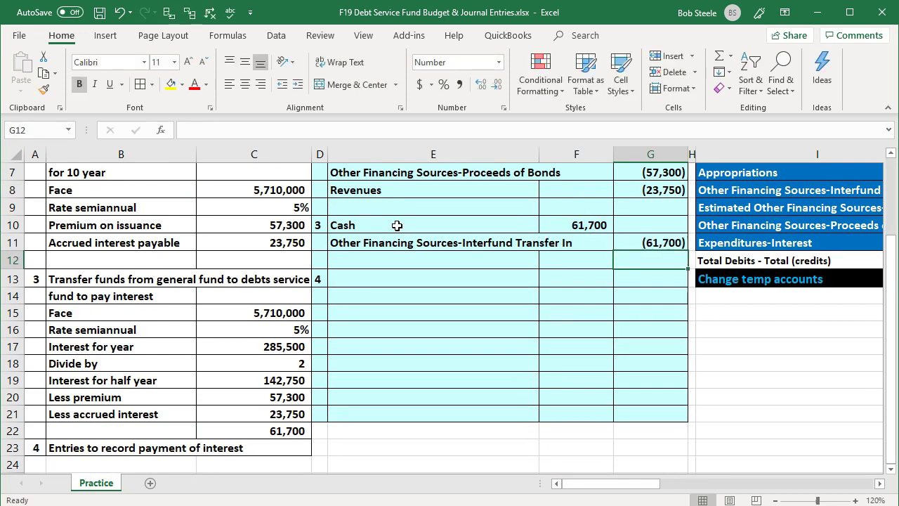
- Post the entry 3 Cash debit to the debt service fund trial balance by adding F10 to the K3 formula, making it =F6+F10
{"action": "left_click_drag", "start_coordinate": [397, 224], "coordinate": [594, 229]}
{"action": "key", "text": "Right"}
{"action": "key", "text": "Right"}
{"action": "key", "text": "Right"}
{"action": "key", "text": "Right"}
{"action": "key", "text": "Right"}
{"action": "key", "text": "Right"}
{"action": "key", "text": "Up"}
{"action": "key", "text": "Up"}
{"action": "key", "text": "Up"}
{"action": "key", "text": "Up"}
{"action": "key", "text": "Up"}
{"action": "key", "text": "Up"}
{"action": "key", "text": "Up"}
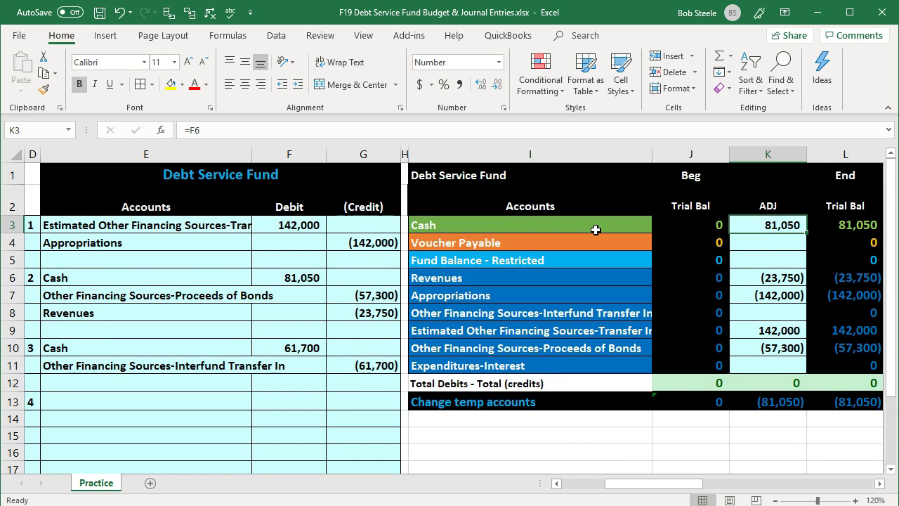
{"action": "key", "text": "F2"}
{"action": "type", "text": "+"}
{"action": "key", "text": "Down"}
{"action": "key", "text": "Down"}
{"action": "key", "text": "Down"}
{"action": "key", "text": "Down"}
{"action": "key", "text": "Down"}
{"action": "key", "text": "Down"}
{"action": "key", "text": "Down"}
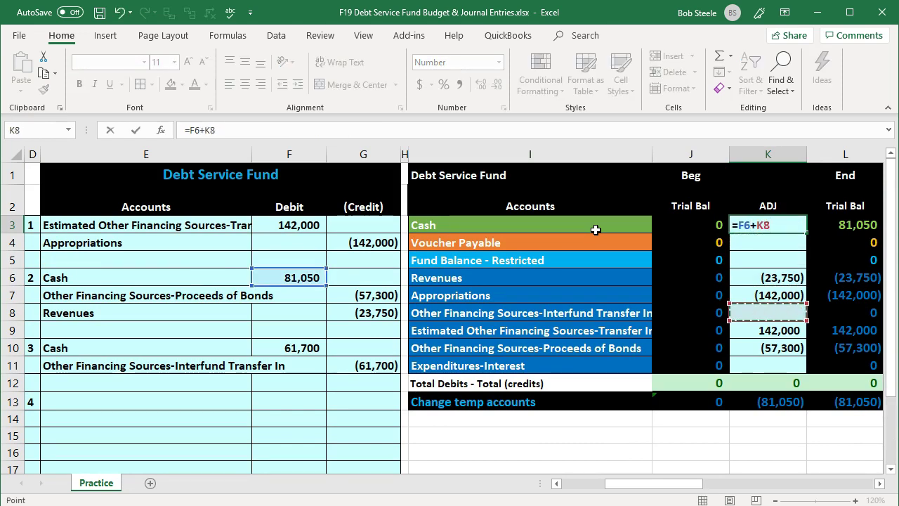
{"action": "key", "text": "Left"}
{"action": "key", "text": "Left"}
{"action": "key", "text": "Left"}
{"action": "key", "text": "Left"}
{"action": "key", "text": "Left"}
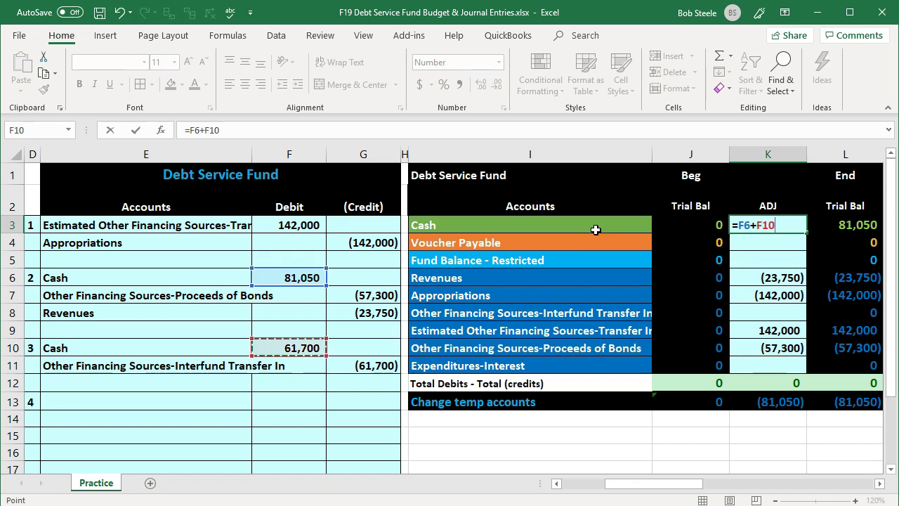
{"action": "key", "text": "Return"}
- Post the Interfund Transfer In credit to the debt service fund trial balance by linking adjustment cell K8 to G11
{"action": "left_click", "coordinate": [247, 365]}
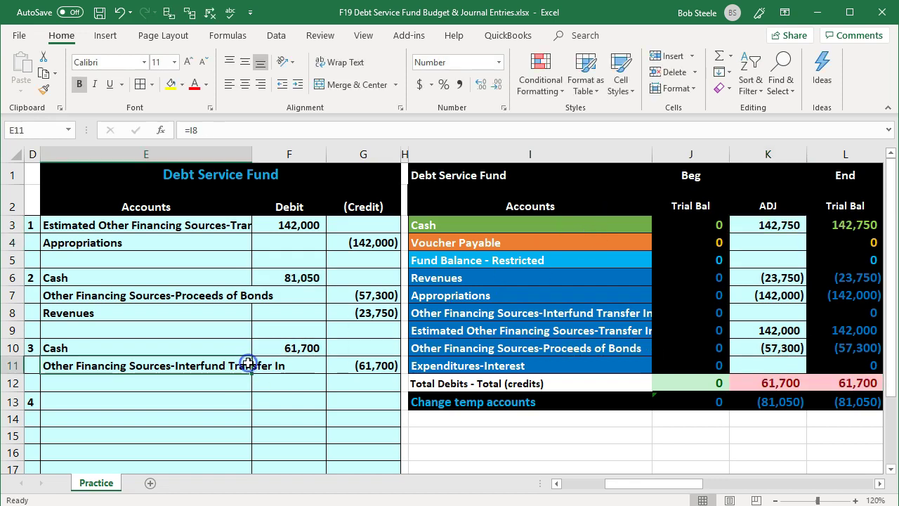
{"action": "key", "text": "Right"}
{"action": "key", "text": "Right"}
{"action": "key", "text": "Right"}
{"action": "key", "text": "Right"}
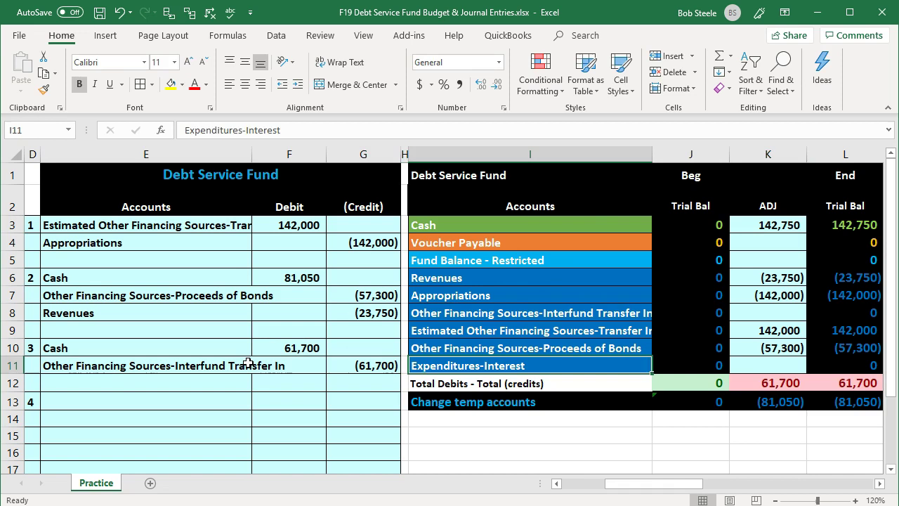
{"action": "key", "text": "Up"}
{"action": "key", "text": "Up"}
{"action": "key", "text": "Up"}
{"action": "key", "text": "Right"}
{"action": "key", "text": "Right"}
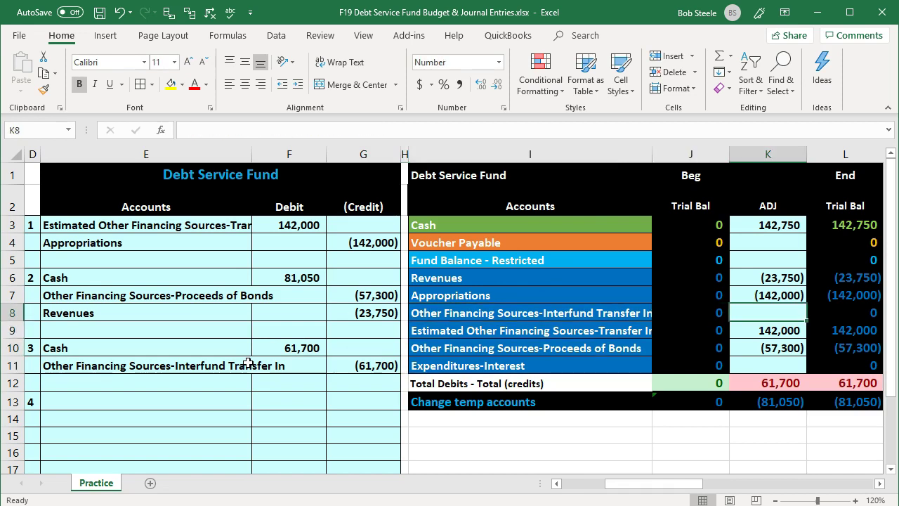
{"action": "type", "text": "="}
{"action": "key", "text": "Left"}
{"action": "key", "text": "Left"}
{"action": "key", "text": "Left"}
{"action": "key", "text": "Left"}
{"action": "key", "text": "Left"}
{"action": "key", "text": "Down"}
{"action": "key", "text": "Down"}
{"action": "key", "text": "Down"}
{"action": "key", "text": "Right"}
{"action": "key", "text": "Return"}
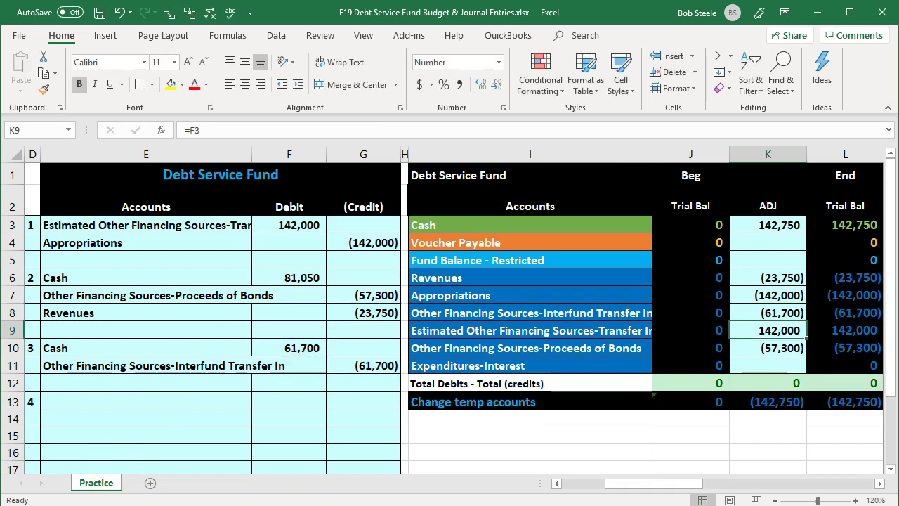
- Check the debit-credit total in L12, look over the government-wide entries and trial balance, and return to the transaction list
{"action": "left_click", "coordinate": [852, 383]}
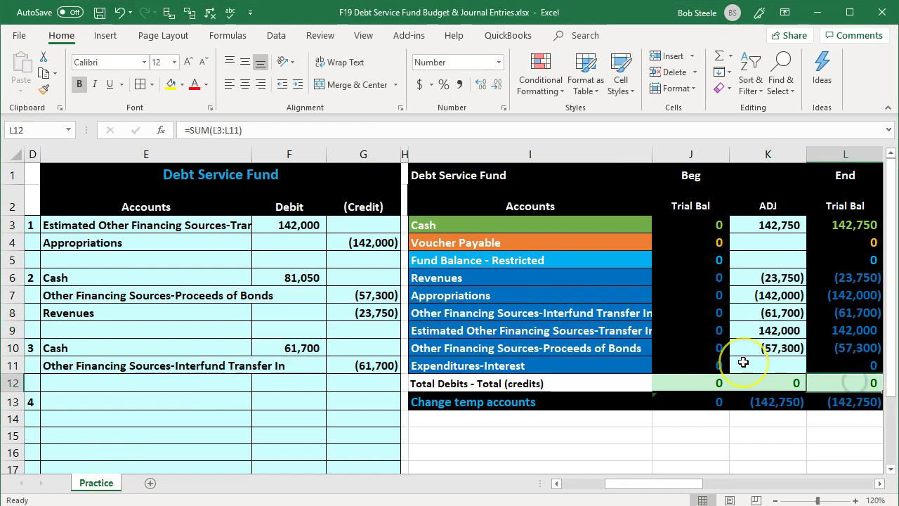
{"action": "key", "text": "Right"}
{"action": "key", "text": "Right"}
{"action": "key", "text": "Right"}
{"action": "key", "text": "Right"}
{"action": "key", "text": "Right"}
{"action": "key", "text": "Right"}
{"action": "key", "text": "Right"}
{"action": "key", "text": "Right"}
{"action": "key", "text": "Right"}
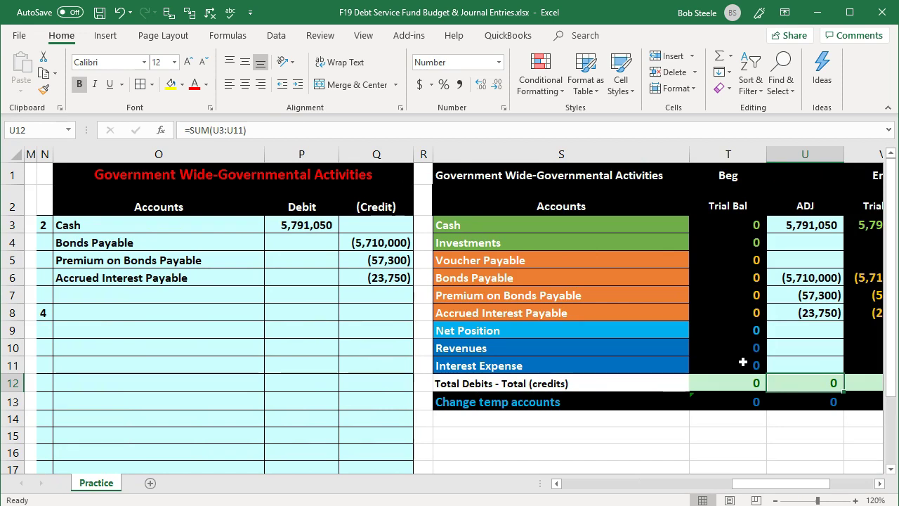
{"action": "key", "text": "Left"}
{"action": "key", "text": "Left"}
{"action": "key", "text": "Home"}
{"action": "key", "text": "Right"}
{"action": "key", "text": "Right"}
{"action": "key", "text": "Right"}
{"action": "key", "text": "Right"}
{"action": "key", "text": "Right"}
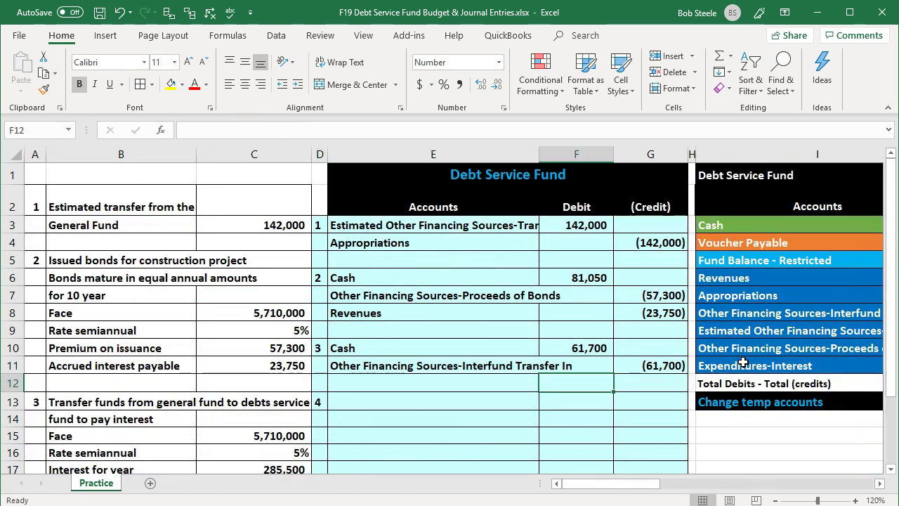
- Review transaction 4, the payment of interest, together with the half-year interest formula in C19
{"action": "left_click", "coordinate": [514, 417]}
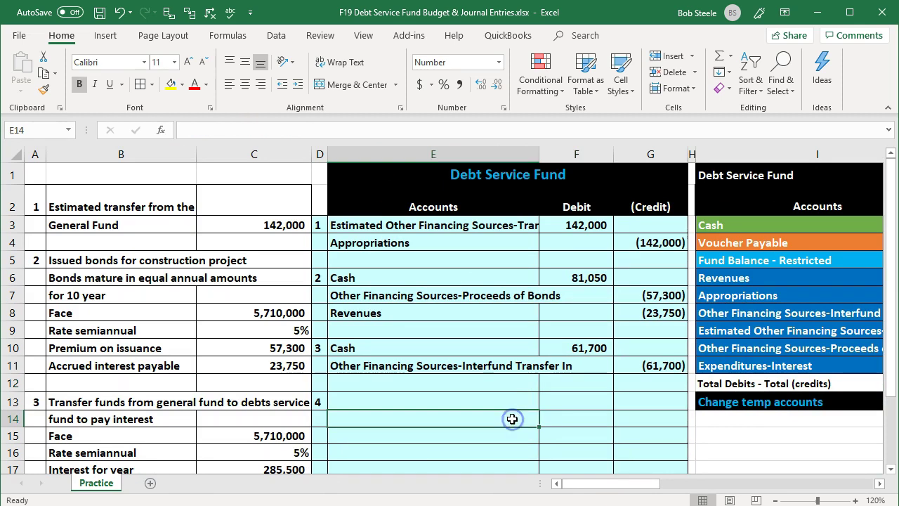
{"action": "scroll", "coordinate": [512, 418], "scroll_direction": "down", "scroll_amount": 3}
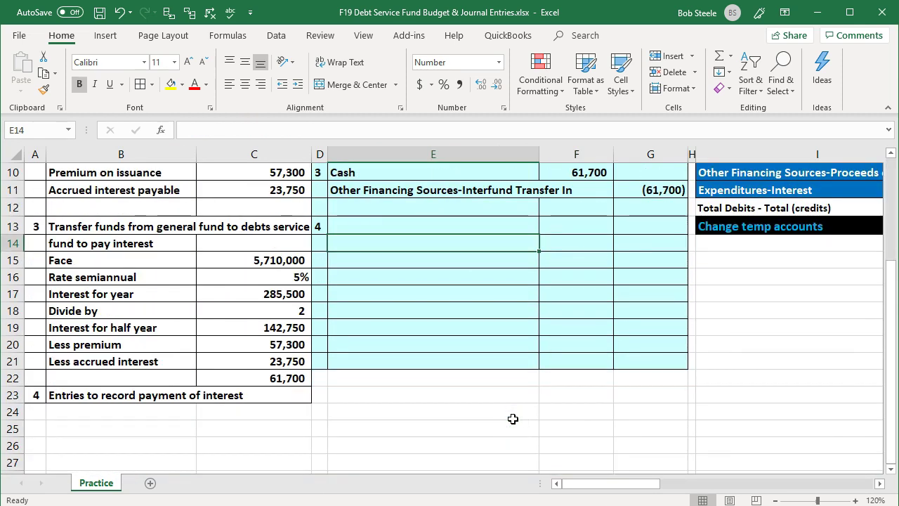
{"action": "left_click", "coordinate": [273, 329]}
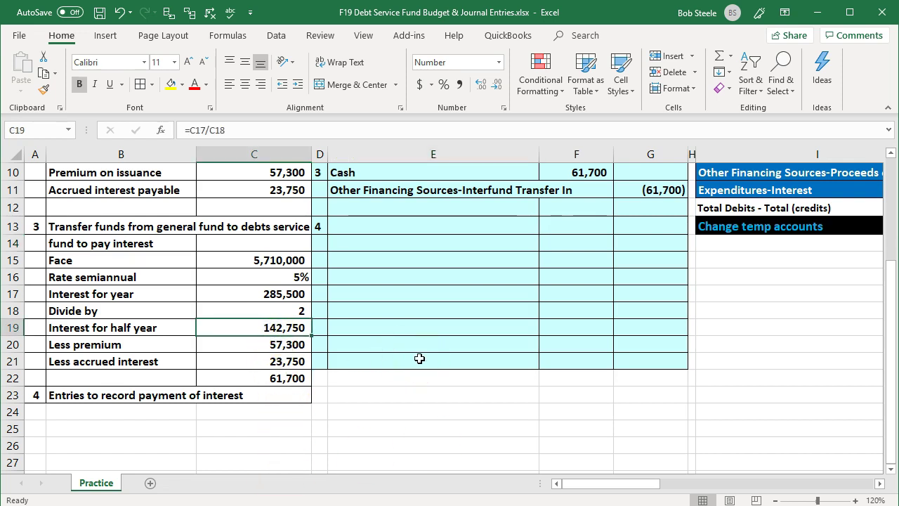
{"action": "scroll", "coordinate": [420, 359], "scroll_direction": "up", "scroll_amount": 1}
{"action": "scroll", "coordinate": [419, 359], "scroll_direction": "up", "scroll_amount": 2}
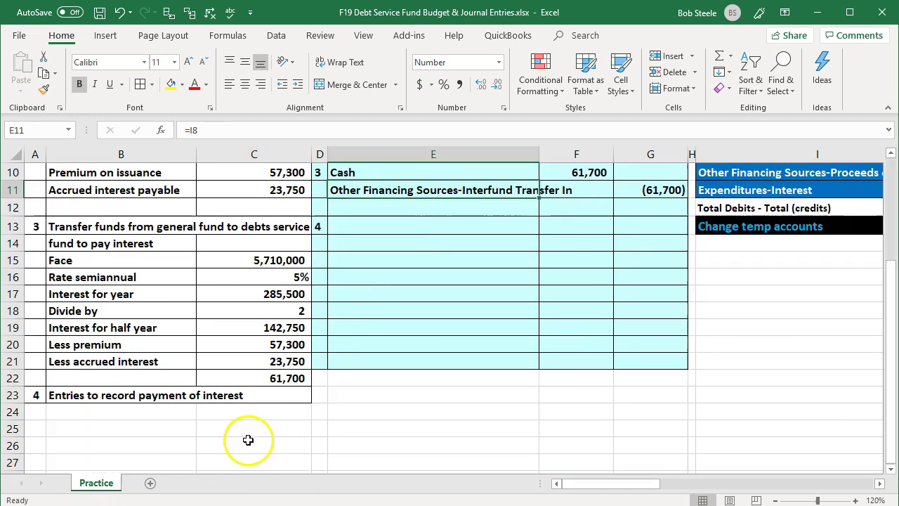
{"action": "scroll", "coordinate": [271, 371], "scroll_direction": "up", "scroll_amount": 1}
{"action": "left_click", "coordinate": [288, 239]}
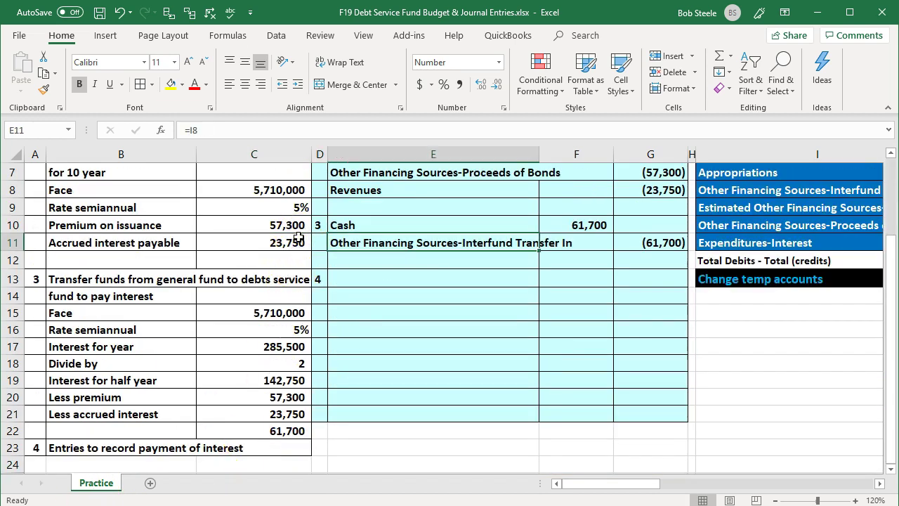
- Examine the adjustment and ending balances in the debt service fund trial balance
{"action": "key", "text": "Right"}
{"action": "key", "text": "Right"}
{"action": "key", "text": "Right"}
{"action": "key", "text": "Right"}
{"action": "key", "text": "Right"}
{"action": "key", "text": "Right"}
{"action": "key", "text": "Right"}
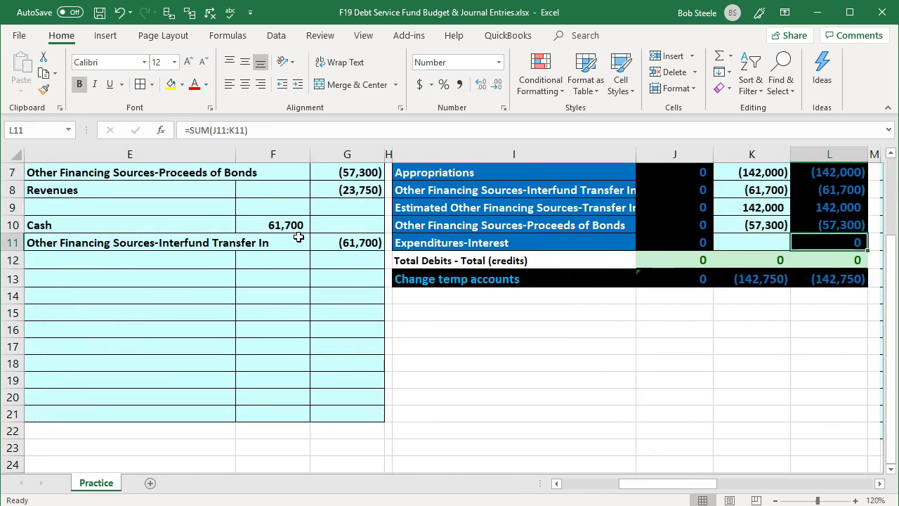
{"action": "scroll", "coordinate": [298, 239], "scroll_direction": "up", "scroll_amount": 2}
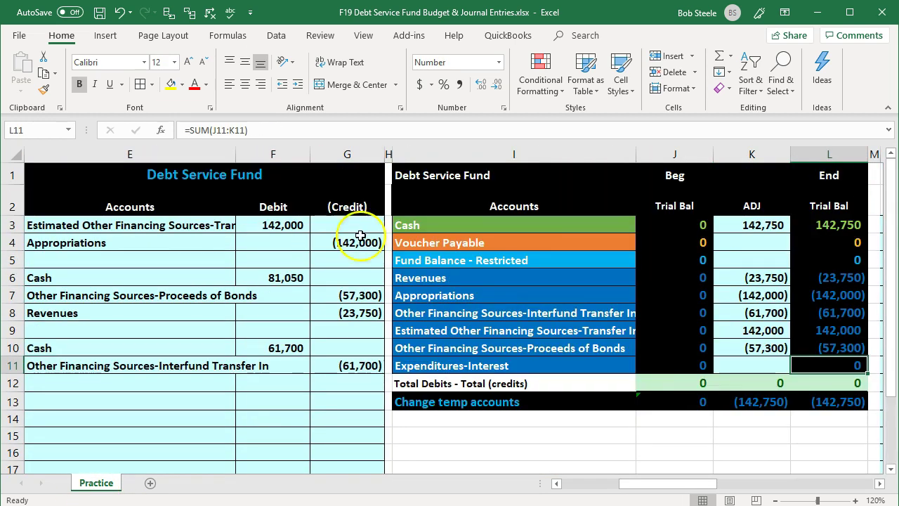
- Examine the Accrued Interest Payable account and its adjustment in U8 on the government-wide trial balance
{"action": "left_click", "coordinate": [832, 224]}
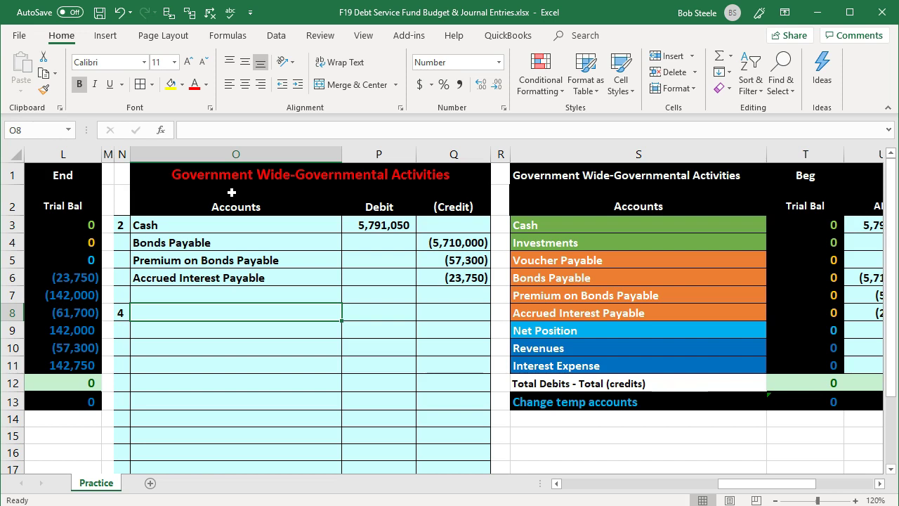
{"action": "left_click", "coordinate": [616, 313]}
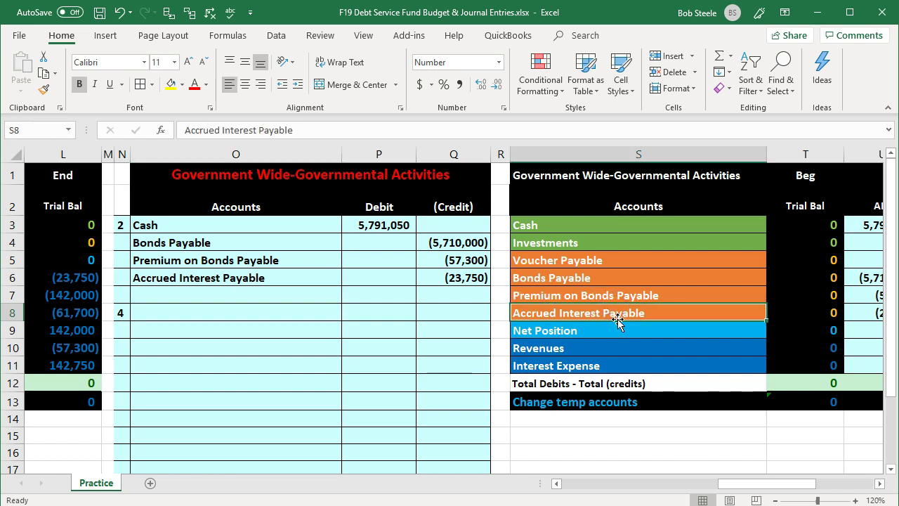
{"action": "key", "text": "Right"}
{"action": "key", "text": "Right"}
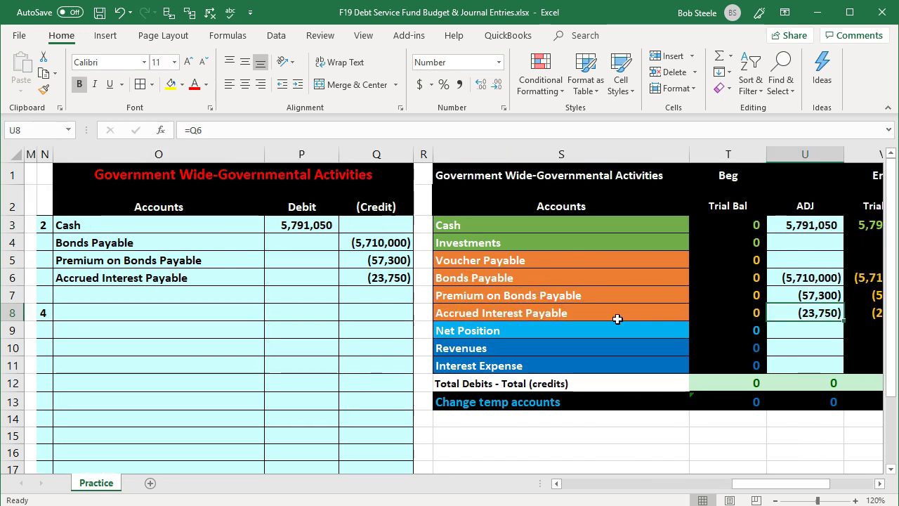
{"action": "key", "text": "Left"}
{"action": "key", "text": "Left"}
{"action": "key", "text": "Left"}
{"action": "key", "text": "Left"}
{"action": "key", "text": "Left"}
{"action": "key", "text": "Left"}
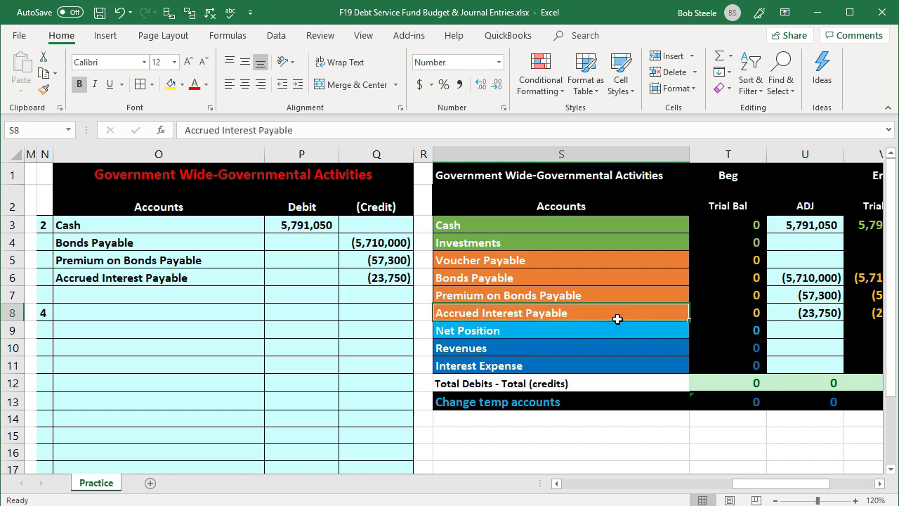
{"action": "key", "text": "Up"}
{"action": "key", "text": "Down"}
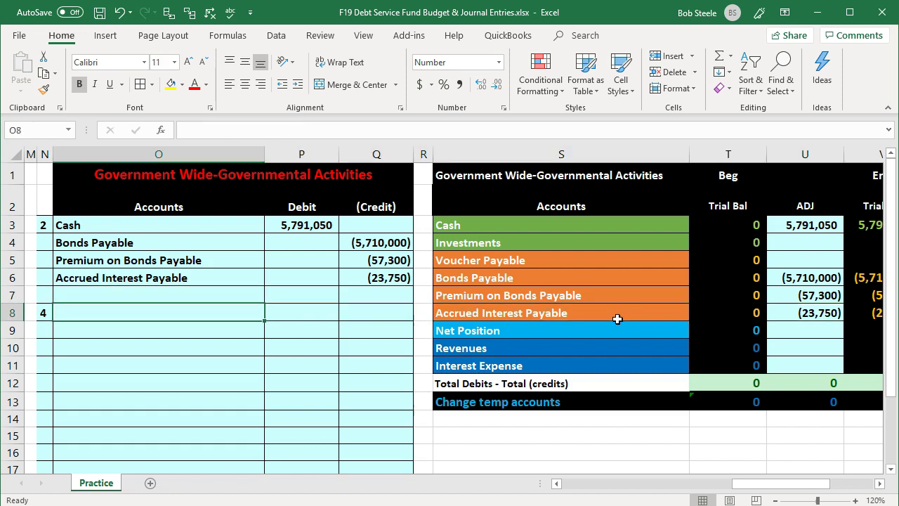
- Start the government-wide entry for transaction 4 by linking account cell O8 to Accrued Interest Payable in S8
{"action": "type", "text": "="}
{"action": "key", "text": "Right"}
{"action": "key", "text": "Right"}
{"action": "key", "text": "Right"}
{"action": "key", "text": "Right"}
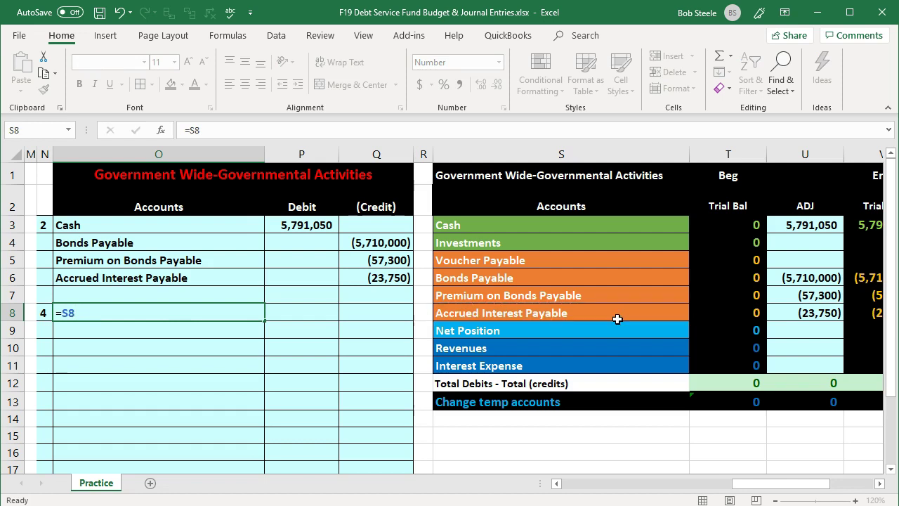
{"action": "key", "text": "Return"}
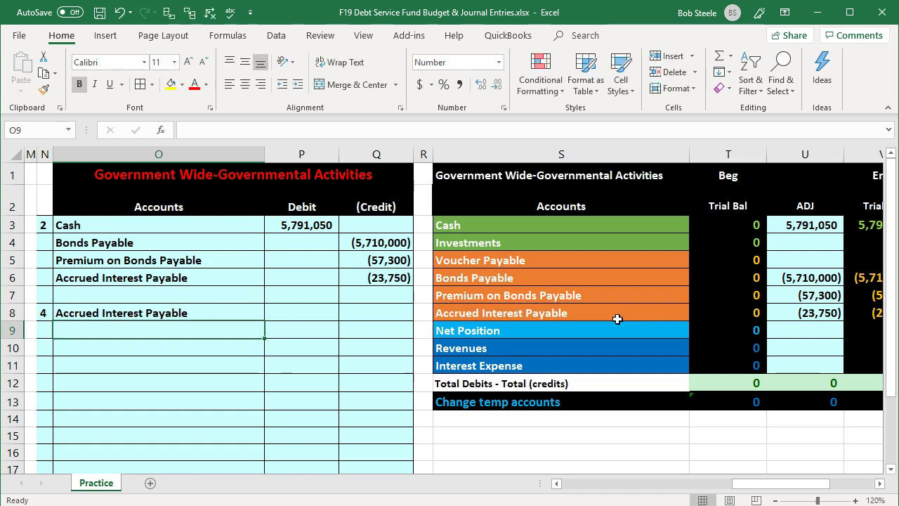
- Add Premium on Bonds Payable to the transaction 4 entry by linking O9 to S7
{"action": "type", "text": "="}
{"action": "key", "text": "Right"}
{"action": "left_click", "coordinate": [616, 318]}
{"action": "key", "text": "Up"}
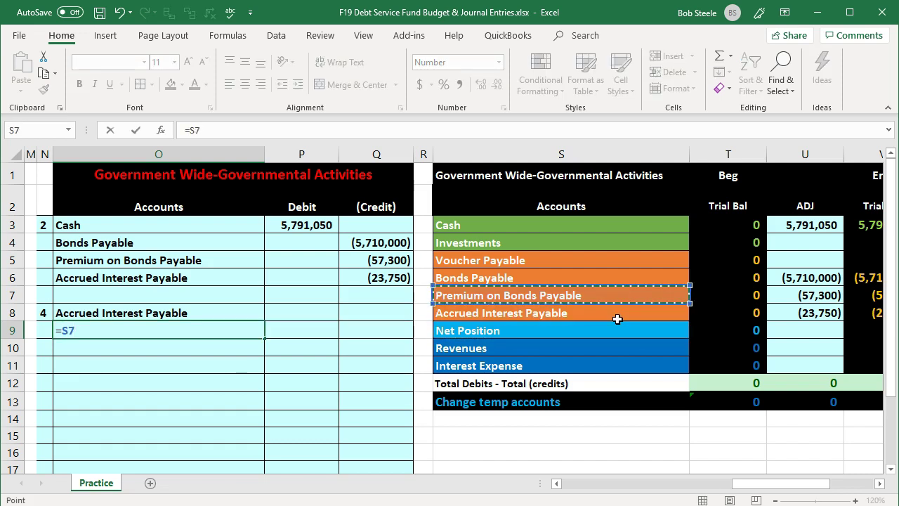
{"action": "key", "text": "Return"}
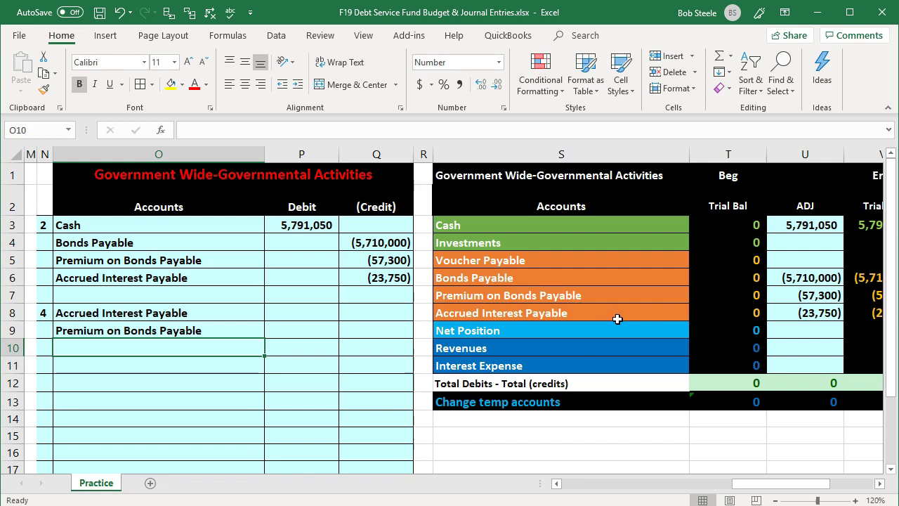
- Add Cash to the government-wide transaction 4 entry by linking O10 to S3
{"action": "type", "text": "="}
{"action": "key", "text": "Right"}
{"action": "key", "text": "Right"}
{"action": "key", "text": "Right"}
{"action": "key", "text": "Right"}
{"action": "key", "text": "Up"}
{"action": "key", "text": "Up"}
{"action": "key", "text": "Up"}
{"action": "key", "text": "Up"}
{"action": "key", "text": "Up"}
{"action": "key", "text": "Up"}
{"action": "key", "text": "Up"}
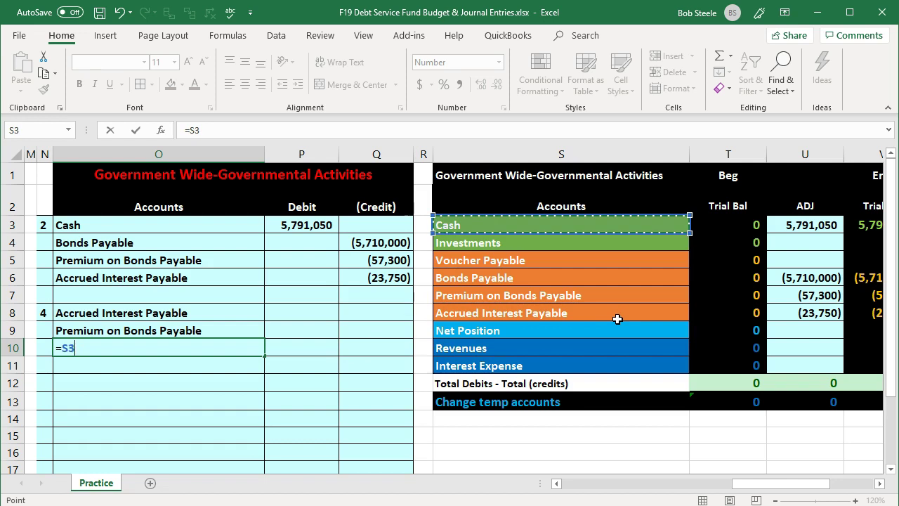
{"action": "key", "text": "Return"}
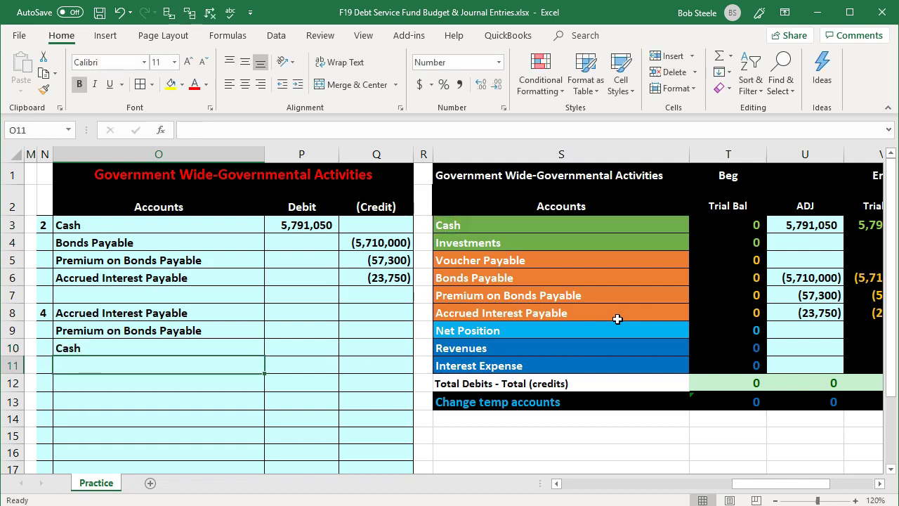
- Add Interest Expense as the last account of the transaction 4 entry by linking O11 to S11
{"action": "type", "text": "="}
{"action": "key", "text": "Right"}
{"action": "key", "text": "Right"}
{"action": "key", "text": "Right"}
{"action": "key", "text": "Right"}
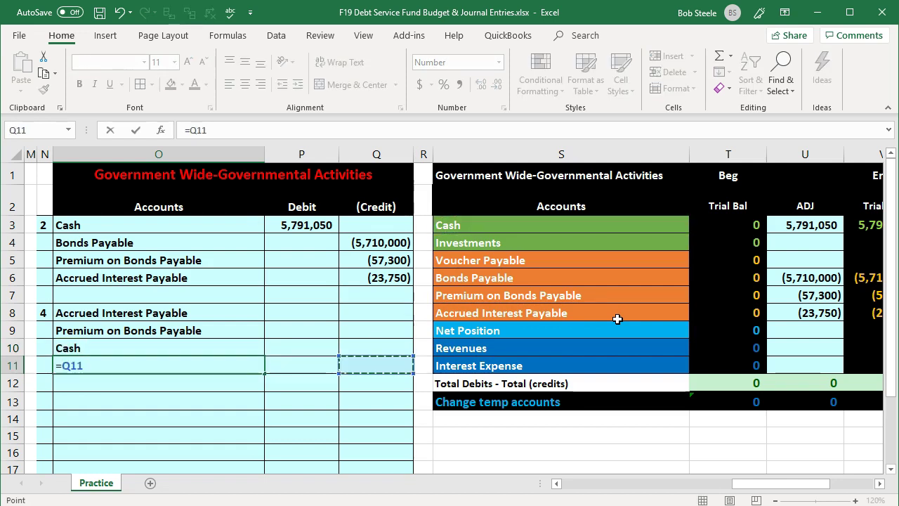
{"action": "key", "text": "Return"}
- Enter a debit of 23750 for Accrued Interest Payable in P8
{"action": "key", "text": "Up"}
{"action": "key", "text": "Up"}
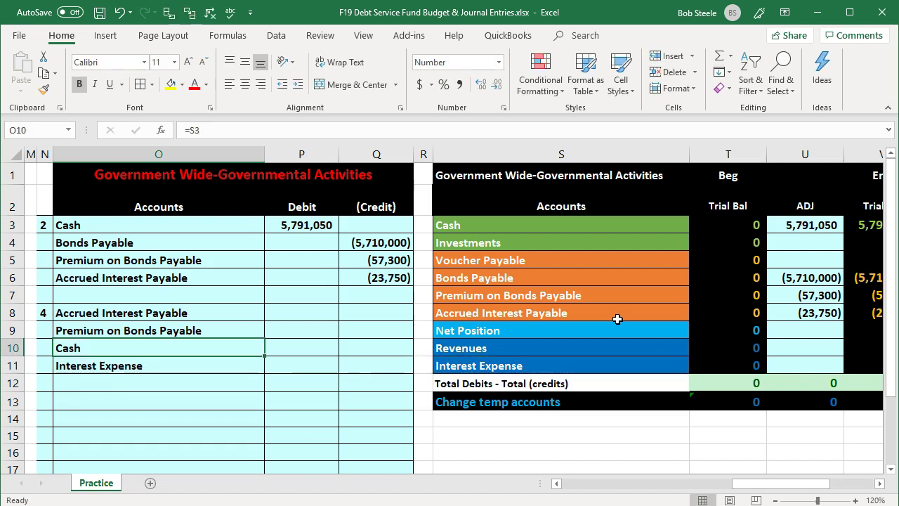
{"action": "key", "text": "Up"}
{"action": "key", "text": "Up"}
{"action": "key", "text": "Right"}
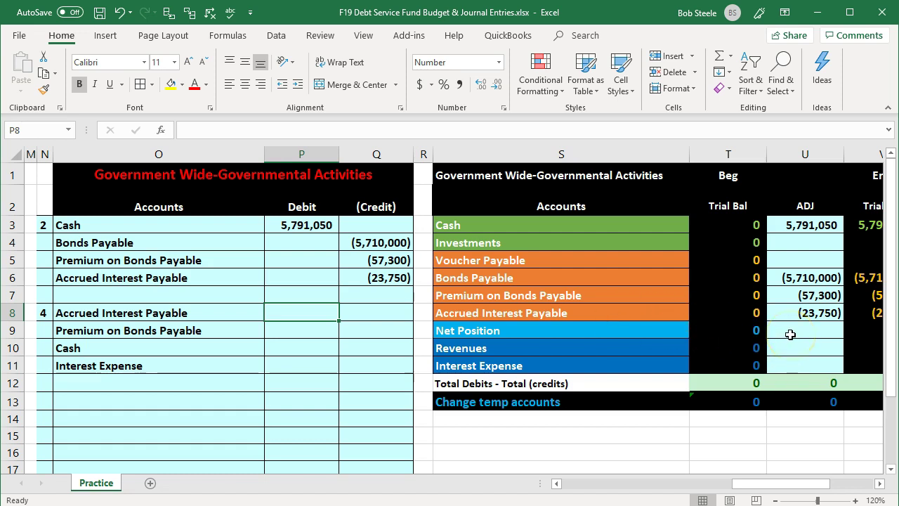
{"action": "type", "text": "23750"}
{"action": "key", "text": "Return"}
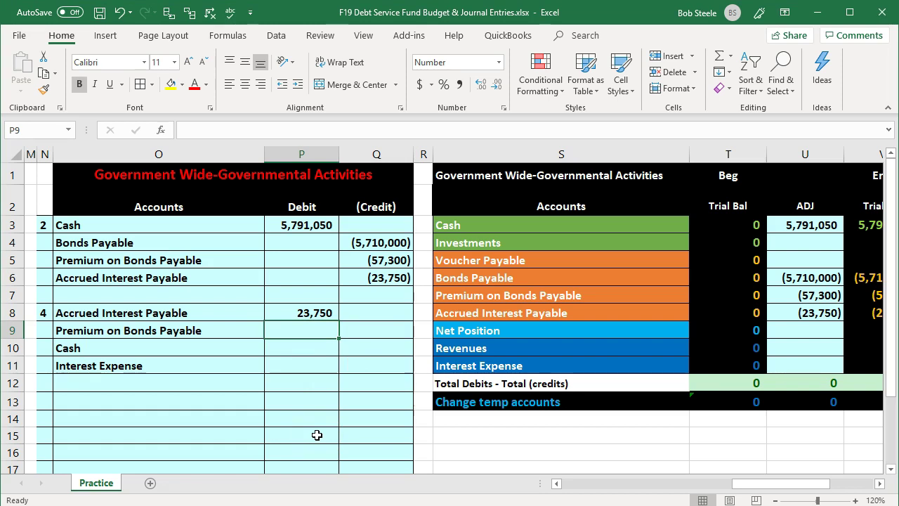
- Calculate the Premium on Bonds Payable debit in P9 with the formula -Q5/20
{"action": "type", "text": "-"}
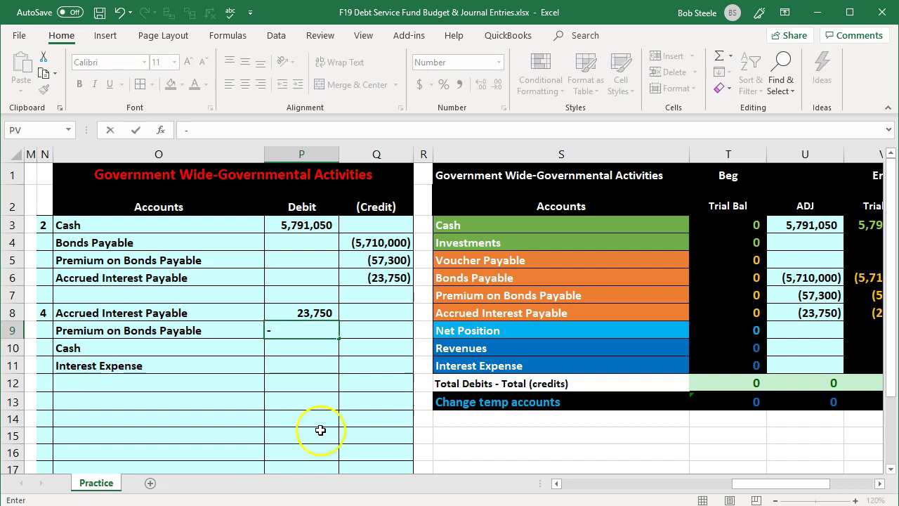
{"action": "left_click", "coordinate": [384, 260]}
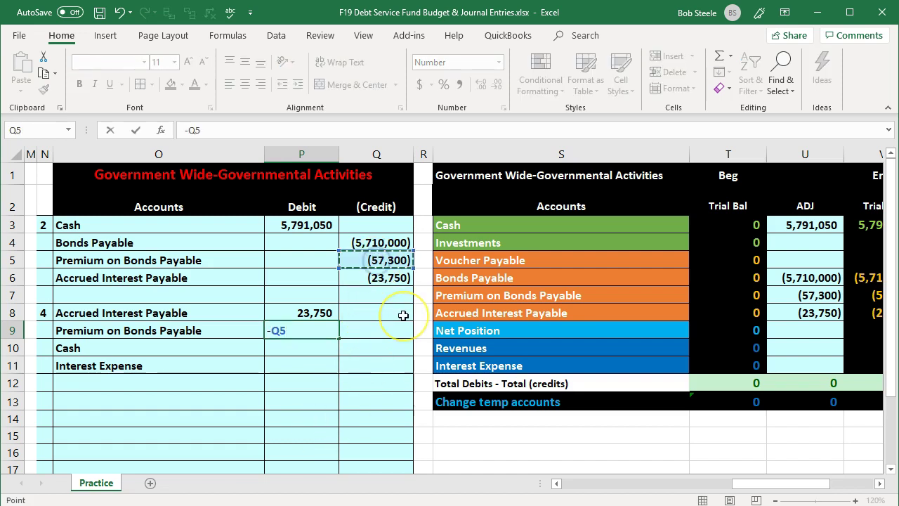
{"action": "type", "text": "/20"}
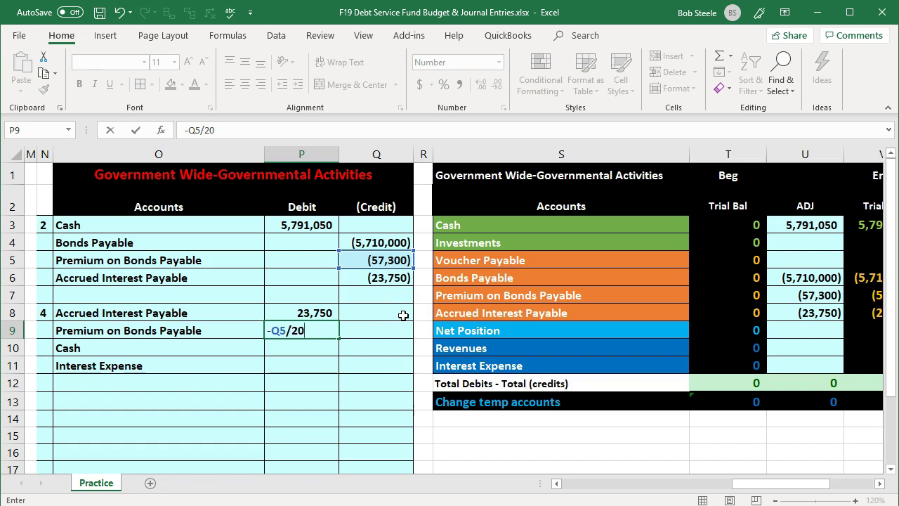
{"action": "key", "text": "Return"}
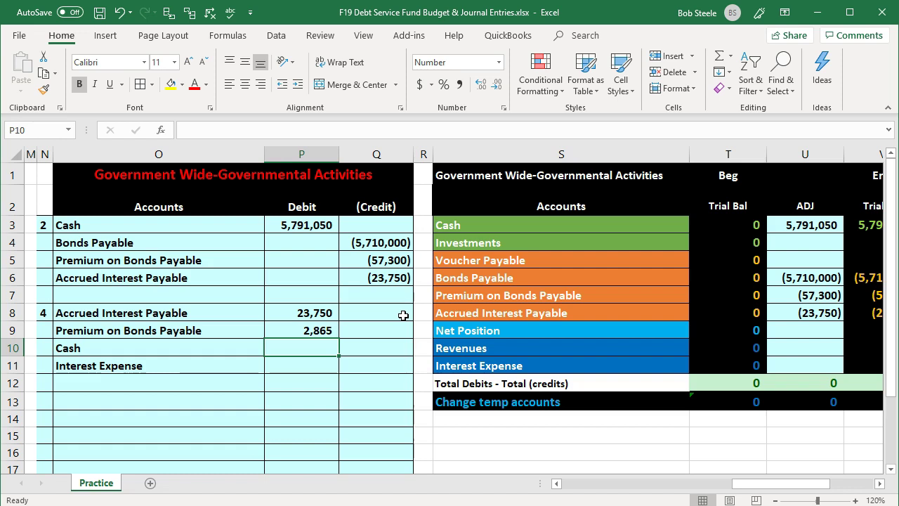
- Record the Cash credit in Q10 as the negative of the half-year interest in C19
{"action": "key", "text": "Right"}
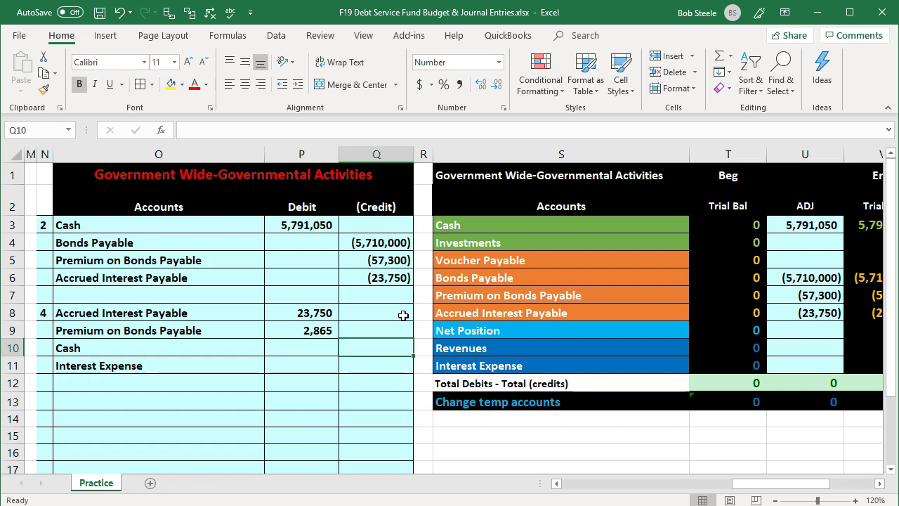
{"action": "type", "text": "-"}
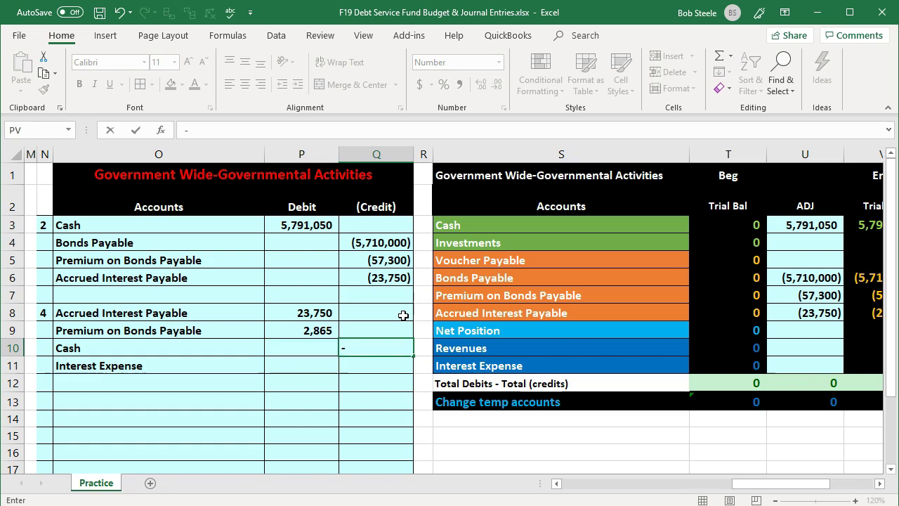
{"action": "key", "text": "Left"}
{"action": "key", "text": "Left"}
{"action": "key", "text": "Left"}
{"action": "key", "text": "Left"}
{"action": "key", "text": "Left"}
{"action": "key", "text": "Left"}
{"action": "key", "text": "Left"}
{"action": "key", "text": "Left"}
{"action": "key", "text": "Left"}
{"action": "key", "text": "Left"}
{"action": "key", "text": "Left"}
{"action": "key", "text": "Left"}
{"action": "key", "text": "Left"}
{"action": "key", "text": "Left"}
{"action": "key", "text": "Left"}
{"action": "key", "text": "Left"}
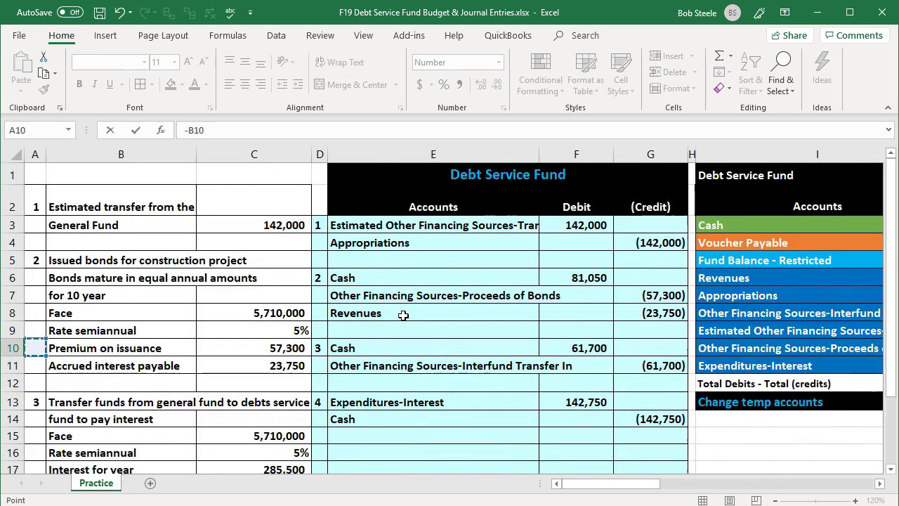
{"action": "key", "text": "Down"}
{"action": "key", "text": "Down"}
{"action": "key", "text": "Down"}
{"action": "key", "text": "Down"}
{"action": "key", "text": "Down"}
{"action": "key", "text": "Down"}
{"action": "key", "text": "Down"}
{"action": "key", "text": "Down"}
{"action": "key", "text": "Down"}
{"action": "key", "text": "Down"}
{"action": "key", "text": "Down"}
{"action": "key", "text": "Down"}
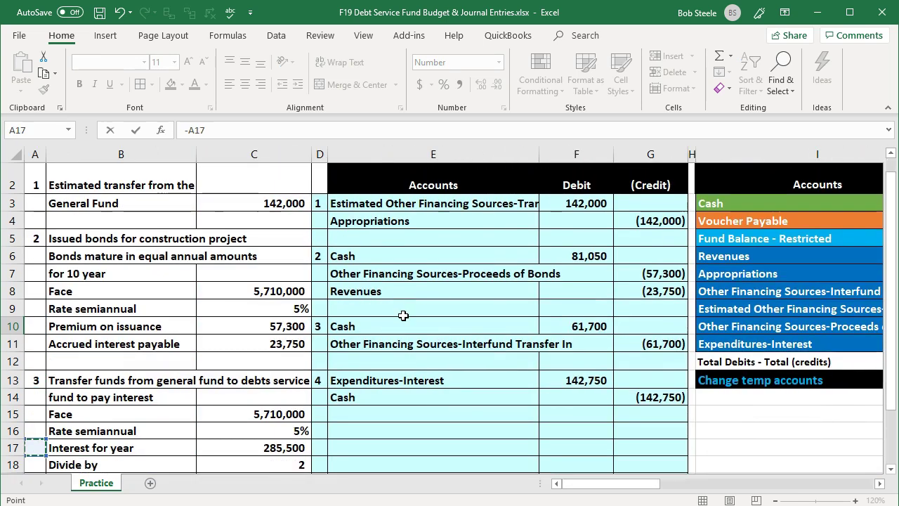
{"action": "key", "text": "Right"}
{"action": "key", "text": "Right"}
{"action": "key", "text": "Up"}
{"action": "key", "text": "Up"}
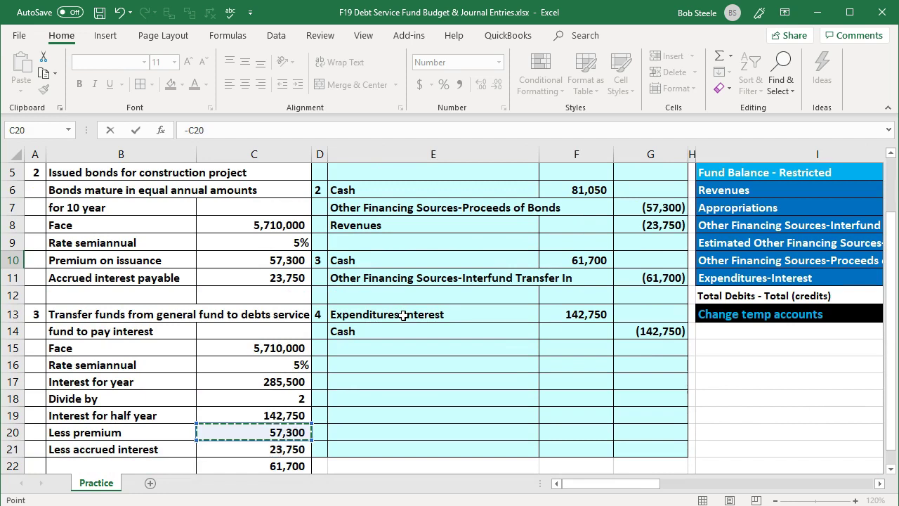
{"action": "key", "text": "Up"}
{"action": "key", "text": "Escape"}
- Calculate the Interest Expense debit in P11 as the negative sum of P8:Q10
{"action": "key", "text": "Right"}
{"action": "key", "text": "Right"}
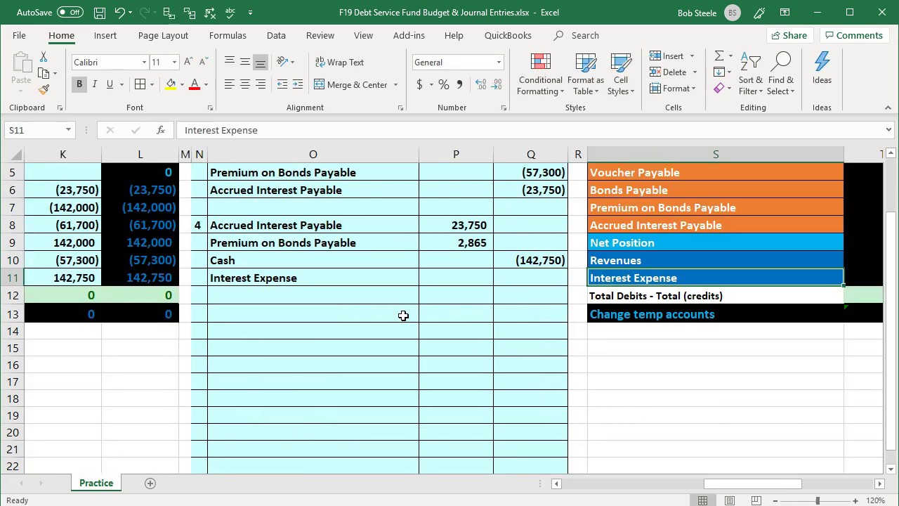
{"action": "key", "text": "Left"}
{"action": "key", "text": "Left"}
{"action": "key", "text": "Left"}
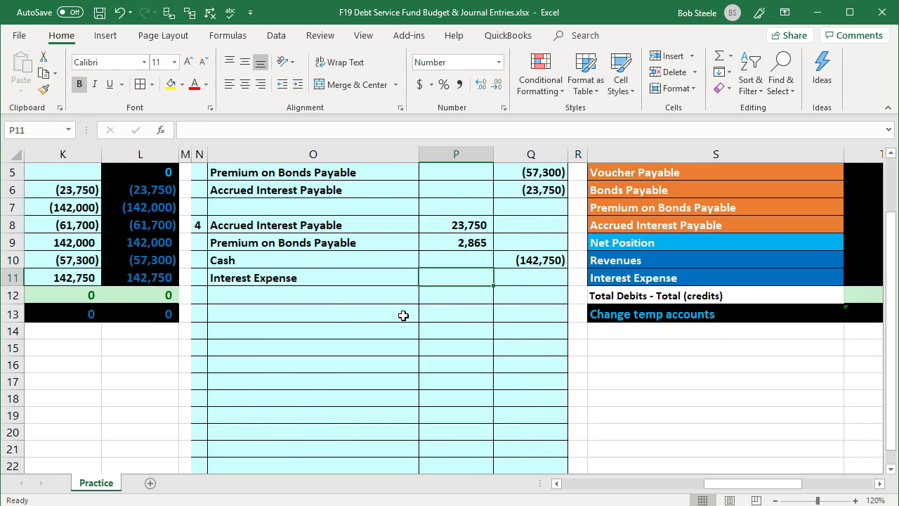
{"action": "type", "text": "-sum("}
{"action": "key", "text": "Up"}
{"action": "key", "text": "shift+Right"}
{"action": "key", "text": "shift+Up"}
{"action": "key", "text": "shift+Up"}
{"action": "key", "text": "Return"}
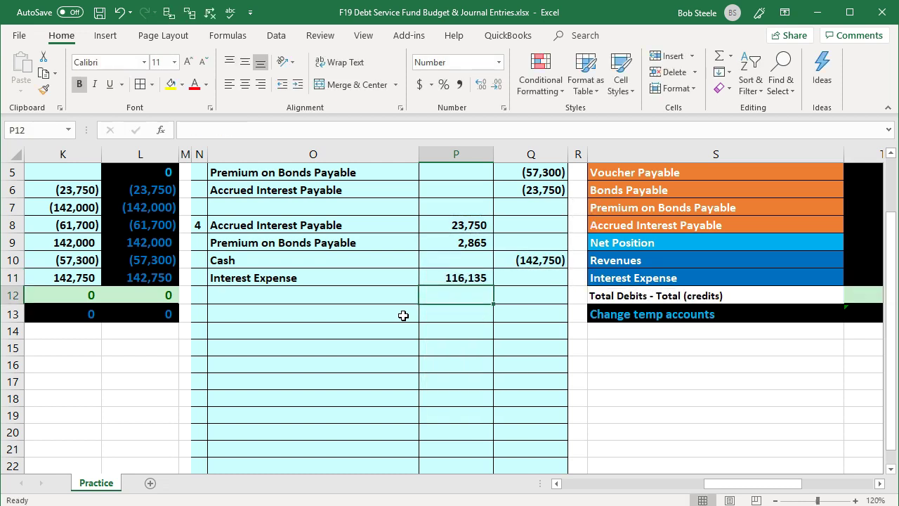
- Compare the transaction 4 debits in P8:P11 with the Cash credit in Q10, and review the Accrued Interest Payable line
{"action": "left_click_drag", "start_coordinate": [445, 226], "coordinate": [433, 281]}
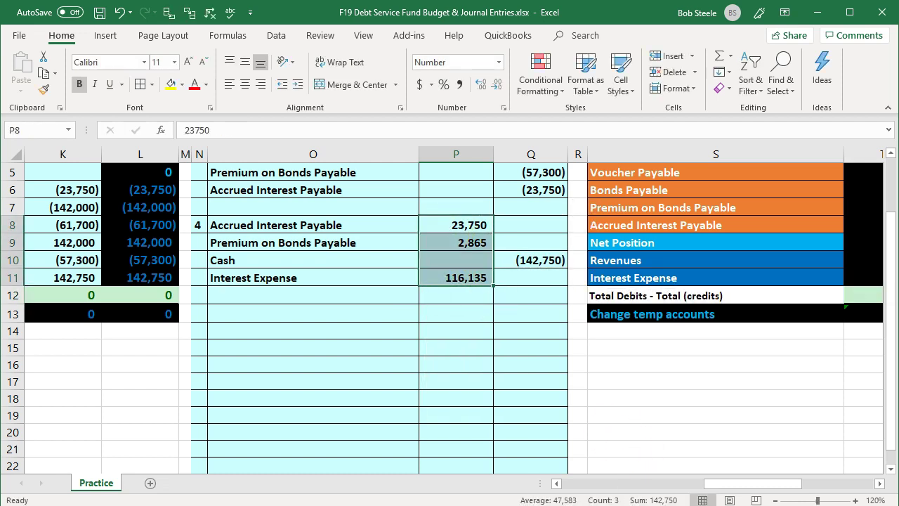
{"action": "left_click", "coordinate": [541, 260]}
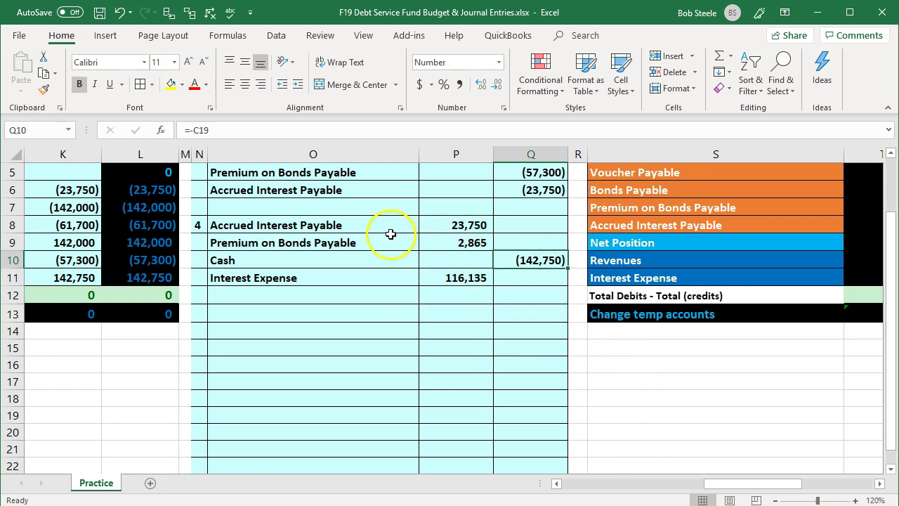
{"action": "left_click_drag", "start_coordinate": [391, 231], "coordinate": [424, 226]}
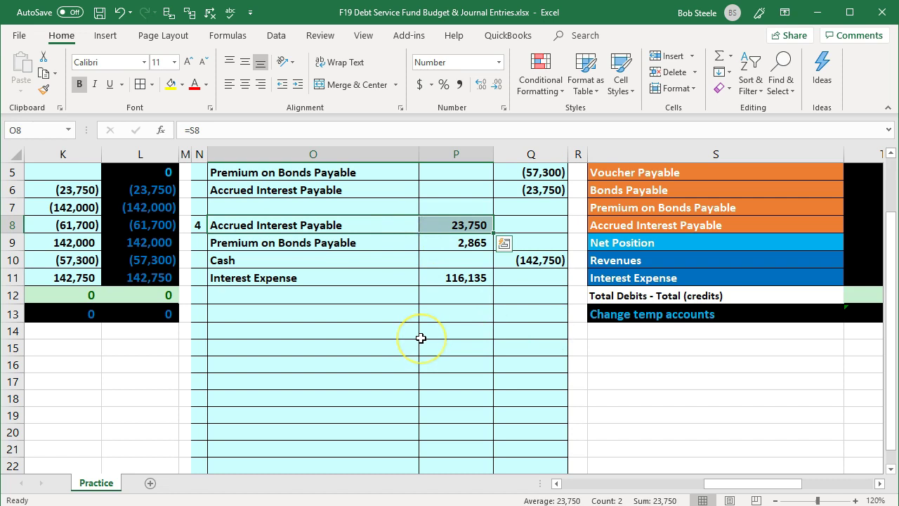
- Post the Accrued Interest Payable debit to the government-wide trial balance by extending adjustment cell U8 to =Q6+P8
{"action": "key", "text": "Right"}
{"action": "key", "text": "Right"}
{"action": "key", "text": "Right"}
{"action": "key", "text": "Right"}
{"action": "key", "text": "Right"}
{"action": "key", "text": "Right"}
{"action": "key", "text": "Right"}
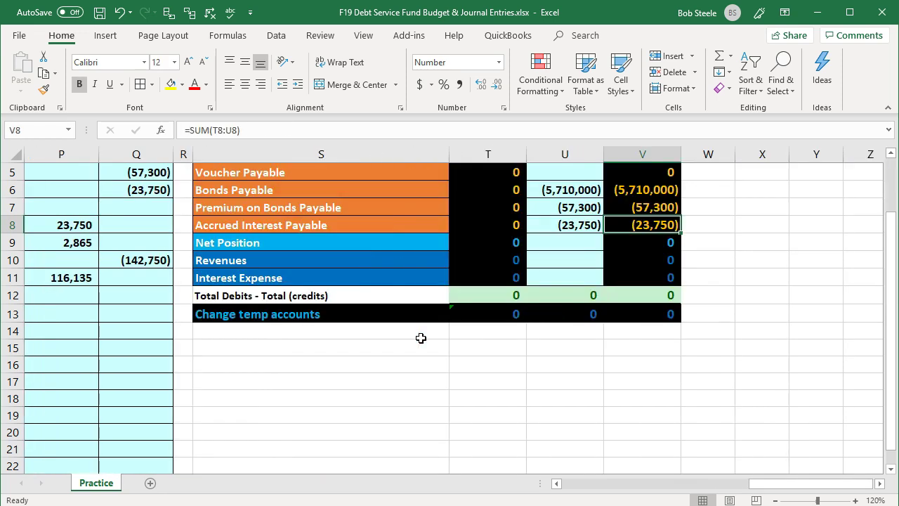
{"action": "key", "text": "Left"}
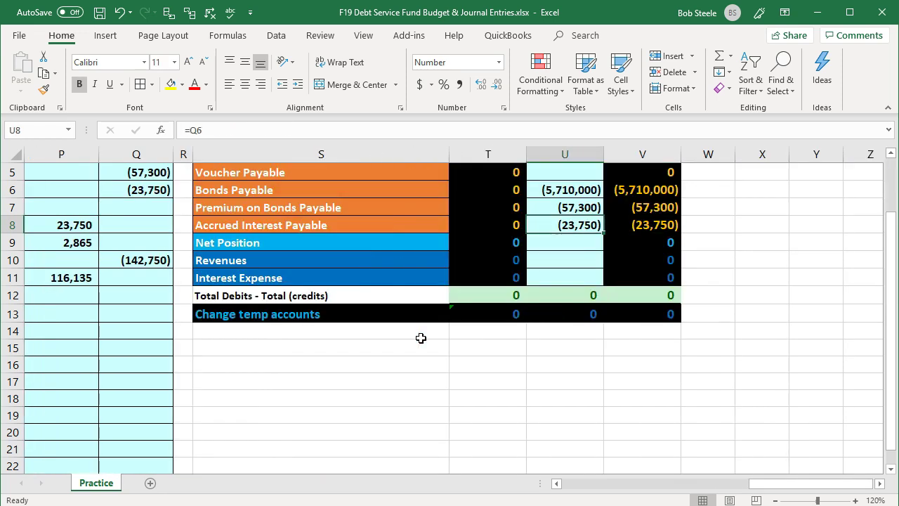
{"action": "key", "text": "F2"}
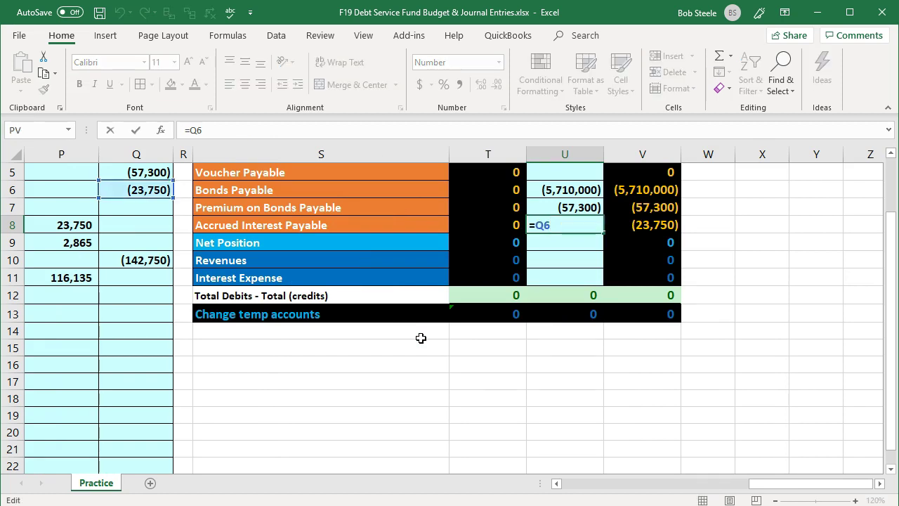
{"action": "type", "text": "+"}
{"action": "key", "text": "Left"}
{"action": "key", "text": "Left"}
{"action": "key", "text": "Left"}
{"action": "key", "text": "Right"}
{"action": "key", "text": "Right"}
{"action": "key", "text": "Right"}
{"action": "key", "text": "Left"}
{"action": "key", "text": "Left"}
{"action": "key", "text": "Left"}
{"action": "key", "text": "Left"}
{"action": "key", "text": "Left"}
{"action": "key", "text": "Left"}
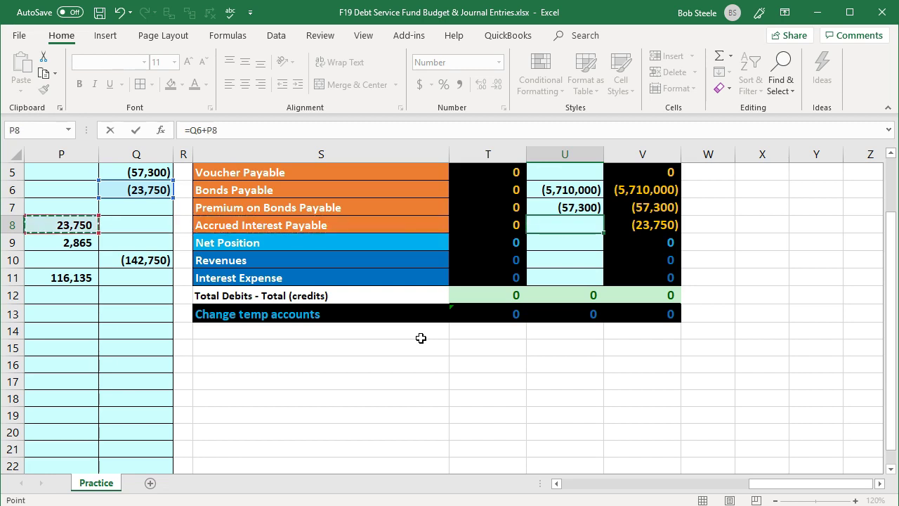
{"action": "key", "text": "Right"}
{"action": "key", "text": "Tab"}
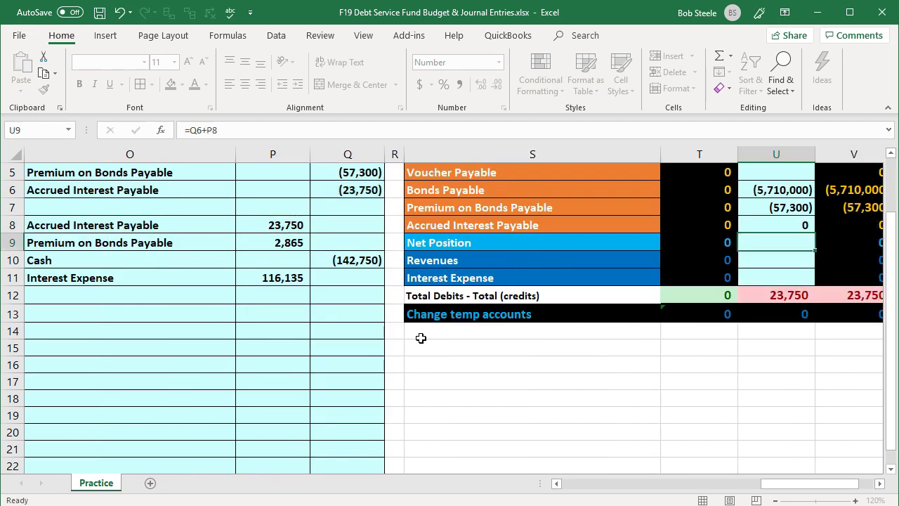
- Post the Premium on Bonds Payable debit to the government-wide trial balance by extending adjustment cell U7 to =Q5+P9
{"action": "key", "text": "Left"}
{"action": "key", "text": "Left"}
{"action": "key", "text": "Left"}
{"action": "key", "text": "Left"}
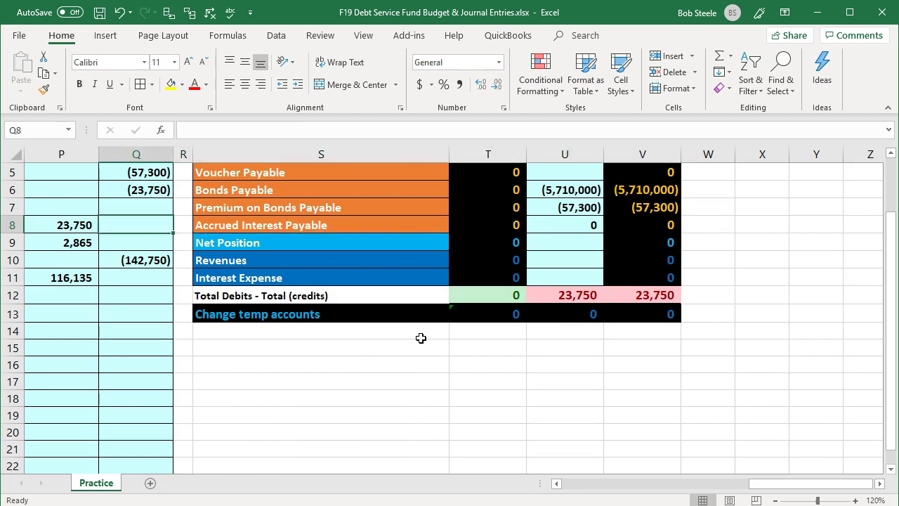
{"action": "key", "text": "Left"}
{"action": "key", "text": "Left"}
{"action": "key", "text": "Left"}
{"action": "key", "text": "Down"}
{"action": "key", "text": "Right"}
{"action": "key", "text": "Left"}
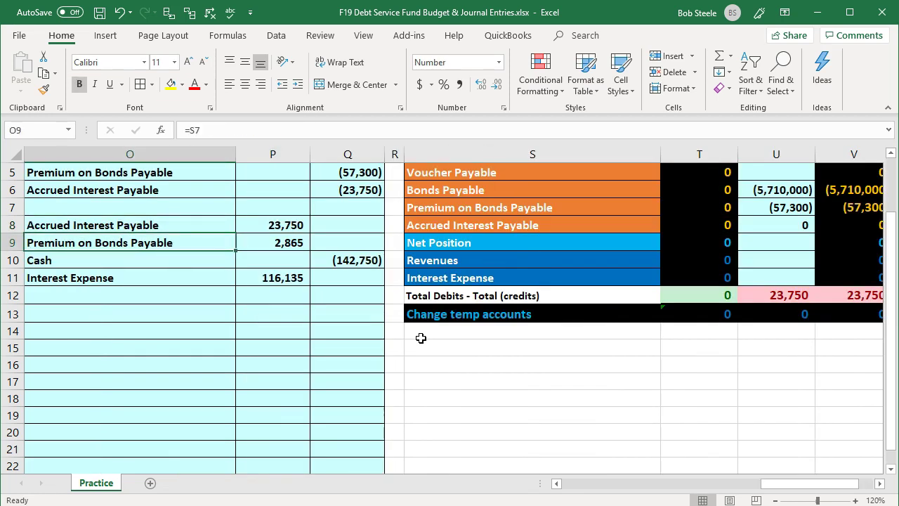
{"action": "key", "text": "Right"}
{"action": "key", "text": "Right"}
{"action": "key", "text": "Right"}
{"action": "key", "text": "Right"}
{"action": "key", "text": "Up"}
{"action": "key", "text": "Up"}
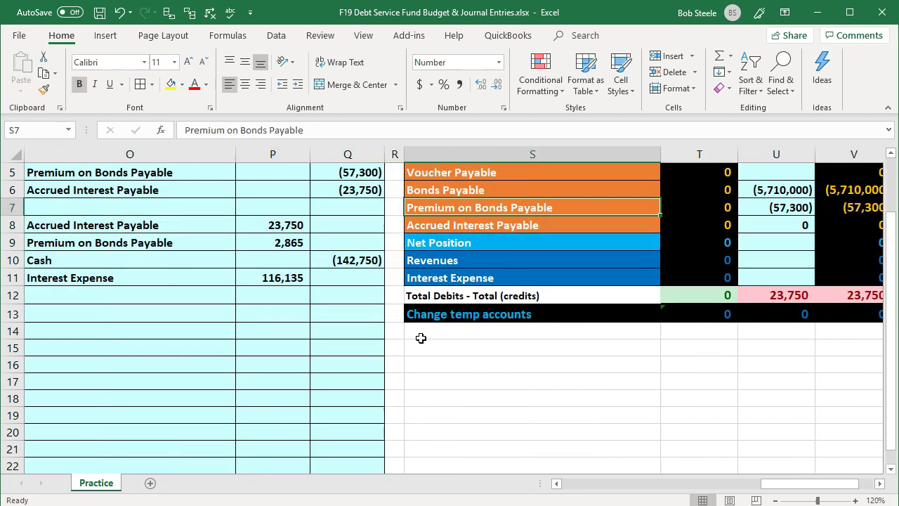
{"action": "key", "text": "Right"}
{"action": "key", "text": "Right"}
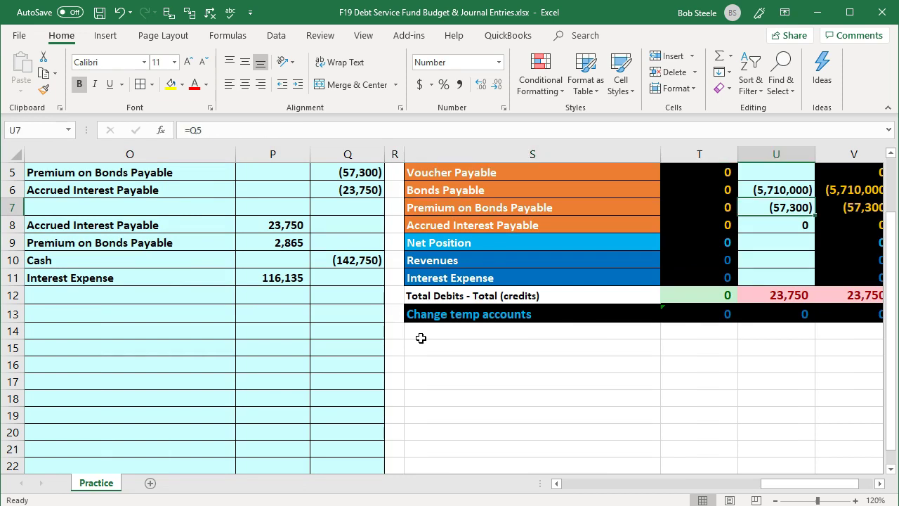
{"action": "key", "text": "F2"}
{"action": "type", "text": "+"}
{"action": "key", "text": "F2"}
{"action": "key", "text": "Left"}
{"action": "key", "text": "Left"}
{"action": "key", "text": "Left"}
{"action": "key", "text": "Left"}
{"action": "key", "text": "Left"}
{"action": "key", "text": "Down"}
{"action": "key", "text": "Down"}
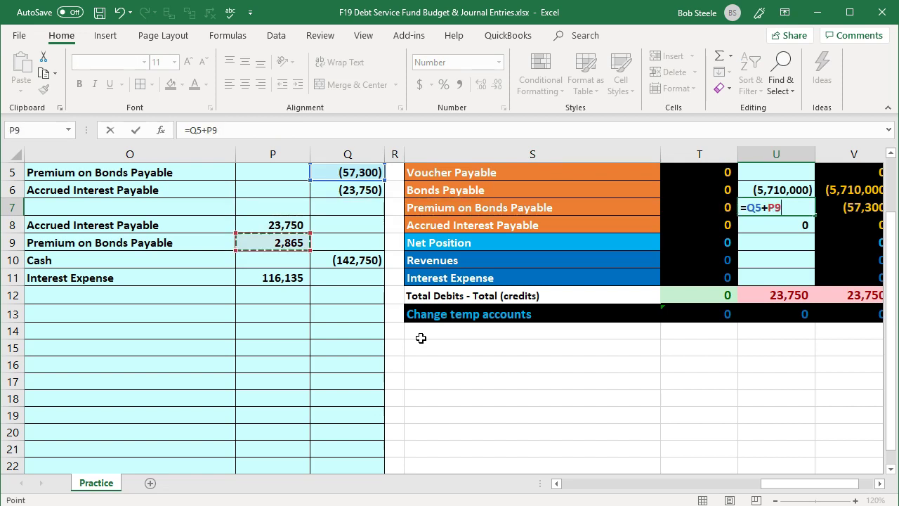
{"action": "key", "text": "Return"}
{"action": "key", "text": "Right"}
{"action": "key", "text": "Up"}
- Post the transaction 4 Cash credit to the government-wide trial balance by extending adjustment cell U3 to =P3+Q10
{"action": "key", "text": "Left"}
{"action": "key", "text": "Left"}
{"action": "key", "text": "Left"}
{"action": "key", "text": "Left"}
{"action": "key", "text": "Left"}
{"action": "key", "text": "Left"}
{"action": "key", "text": "Left"}
{"action": "key", "text": "Down"}
{"action": "key", "text": "Down"}
{"action": "key", "text": "Down"}
{"action": "key", "text": "Right"}
{"action": "key", "text": "Right"}
{"action": "key", "text": "Right"}
{"action": "key", "text": "Up"}
{"action": "key", "text": "Up"}
{"action": "key", "text": "Up"}
{"action": "key", "text": "Up"}
{"action": "key", "text": "Up"}
{"action": "key", "text": "Up"}
{"action": "key", "text": "Up"}
{"action": "key", "text": "Right"}
{"action": "key", "text": "Right"}
{"action": "key", "text": "Right"}
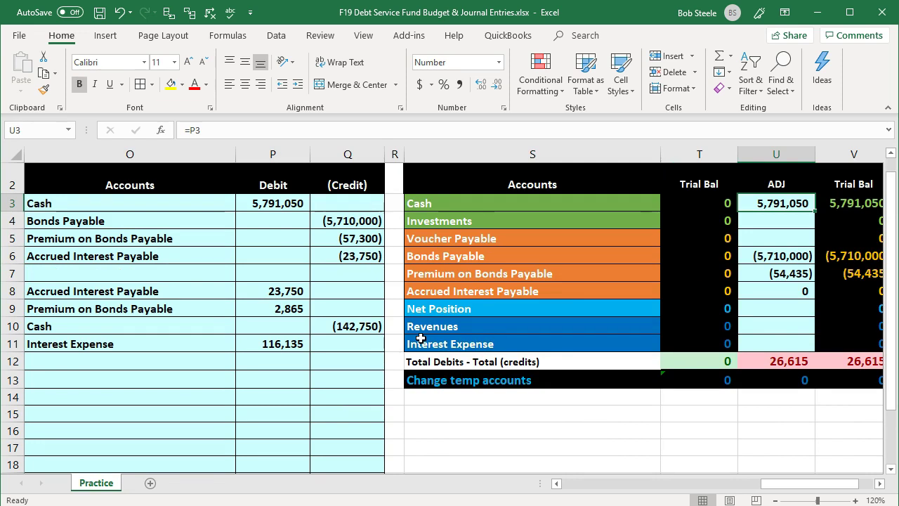
{"action": "key", "text": "F2"}
{"action": "type", "text": "+"}
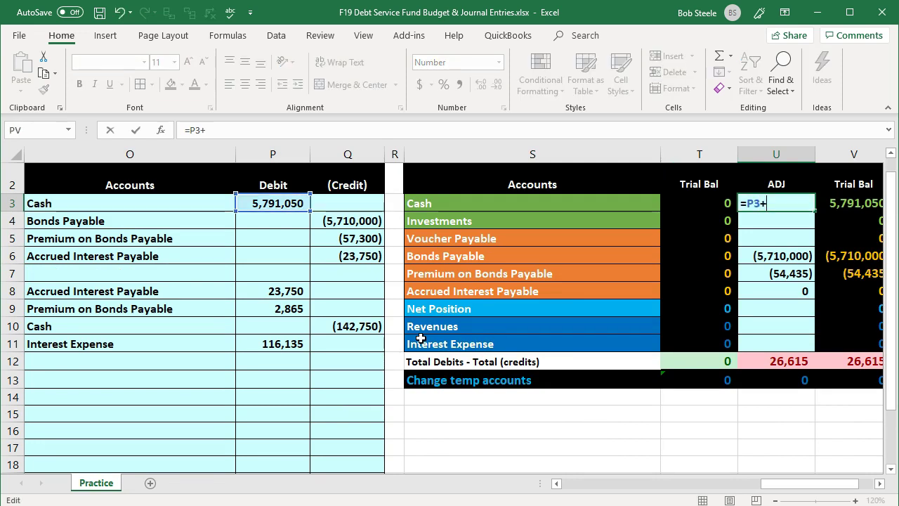
{"action": "key", "text": "Down"}
{"action": "key", "text": "Down"}
{"action": "key", "text": "Down"}
{"action": "key", "text": "Down"}
{"action": "key", "text": "Down"}
{"action": "key", "text": "Down"}
{"action": "key", "text": "Left"}
{"action": "key", "text": "Left"}
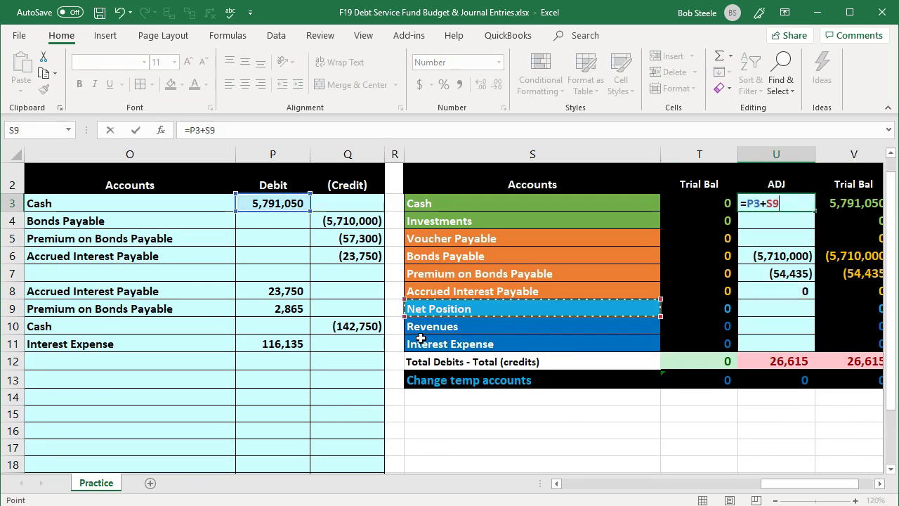
{"action": "key", "text": "Left"}
{"action": "key", "text": "Left"}
{"action": "key", "text": "Down"}
{"action": "key", "text": "Return"}
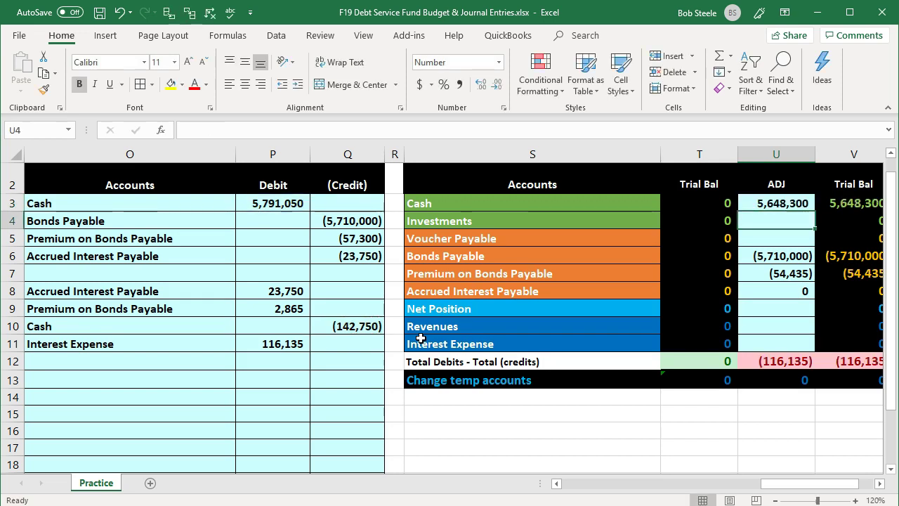
{"action": "key", "text": "Up"}
{"action": "key", "text": "Right"}
- Post the Interest Expense debit to the government-wide trial balance by setting adjustment cell U11 to =P11
{"action": "key", "text": "Left"}
{"action": "key", "text": "ctrl+["}
{"action": "key", "text": "Left"}
{"action": "key", "text": "Down"}
{"action": "key", "text": "Down"}
{"action": "key", "text": "Down"}
{"action": "key", "text": "Down"}
{"action": "key", "text": "Down"}
{"action": "key", "text": "Down"}
{"action": "key", "text": "Down"}
{"action": "key", "text": "Down"}
{"action": "key", "text": "Right"}
{"action": "key", "text": "Right"}
{"action": "key", "text": "Right"}
{"action": "key", "text": "Right"}
{"action": "key", "text": "Right"}
{"action": "key", "text": "Right"}
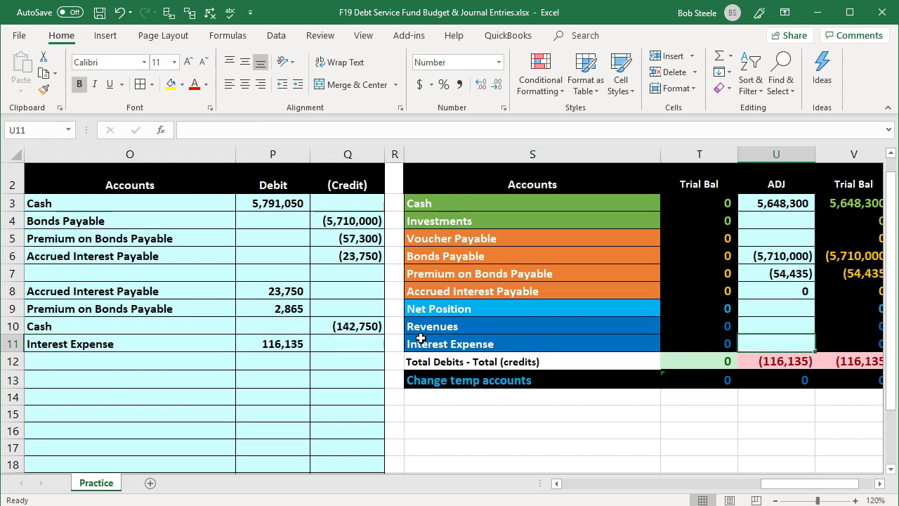
{"action": "type", "text": "="}
{"action": "key", "text": "Left"}
{"action": "key", "text": "Left"}
{"action": "key", "text": "Left"}
{"action": "key", "text": "Left"}
{"action": "key", "text": "Left"}
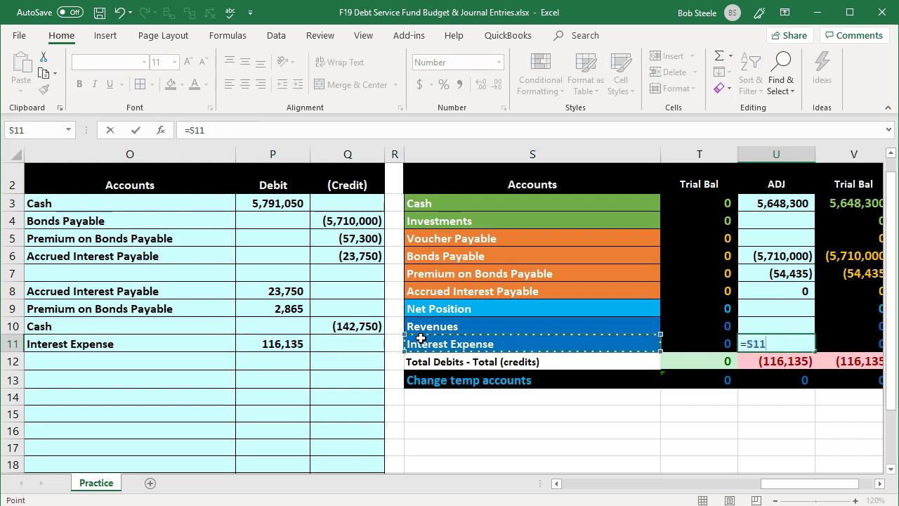
{"action": "key", "text": "Return"}
{"action": "key", "text": "Right"}
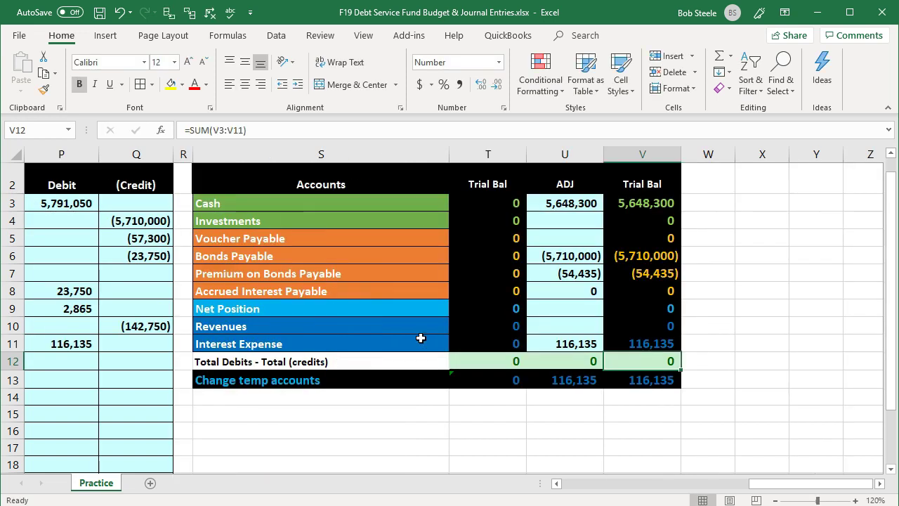
- Review the completed government-wide entry for transaction 4, examining the Cash credit in Q10
{"action": "key", "text": "Left"}
{"action": "key", "text": "Left"}
{"action": "key", "text": "Left"}
{"action": "key", "text": "Left"}
{"action": "key", "text": "Left"}
{"action": "key", "text": "Left"}
{"action": "key", "text": "Left"}
{"action": "key", "text": "Left"}
{"action": "key", "text": "Left"}
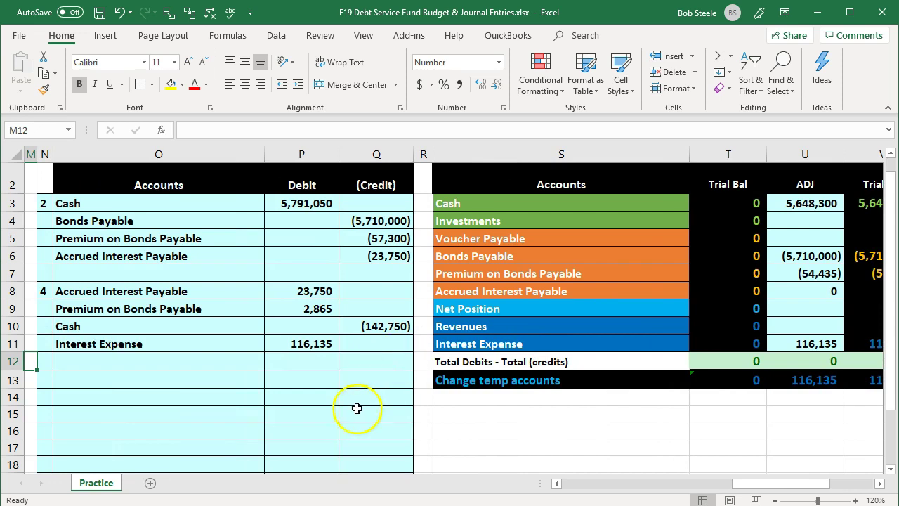
{"action": "left_click", "coordinate": [373, 328]}
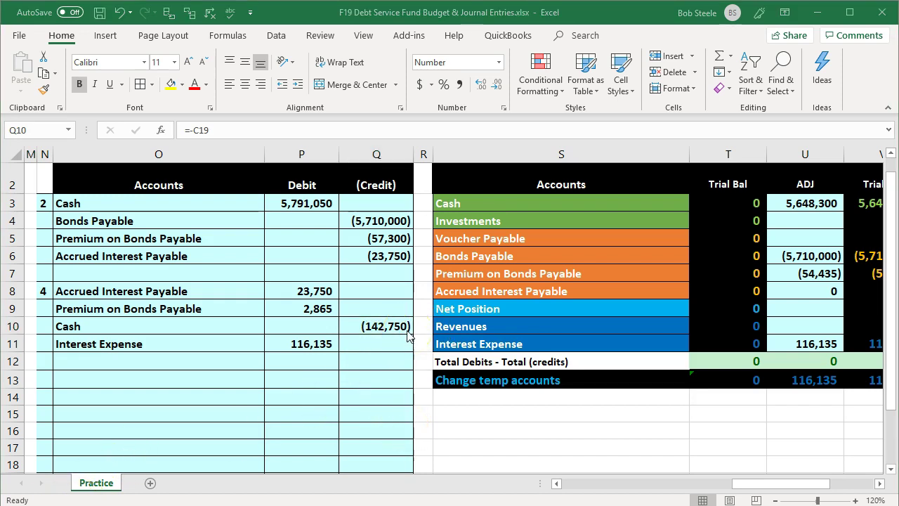
{"action": "left_click", "coordinate": [369, 327]}
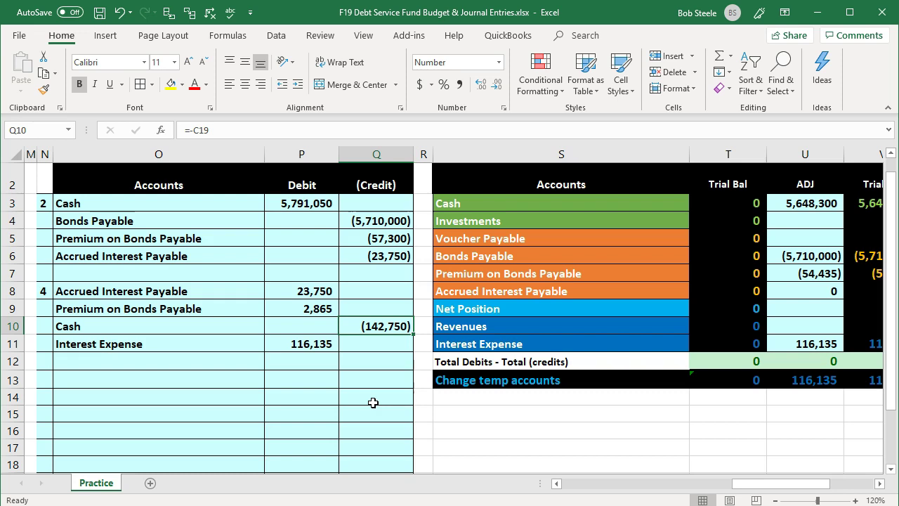
- Review the debt service fund's transaction 4 interest payment entry in rows 13 and 14 alongside its trial balance
{"action": "key", "text": "Left"}
{"action": "key", "text": "Left"}
{"action": "key", "text": "Left"}
{"action": "key", "text": "Left"}
{"action": "key", "text": "Left"}
{"action": "key", "text": "Left"}
{"action": "key", "text": "Left"}
{"action": "key", "text": "Left"}
{"action": "key", "text": "Left"}
{"action": "key", "text": "Left"}
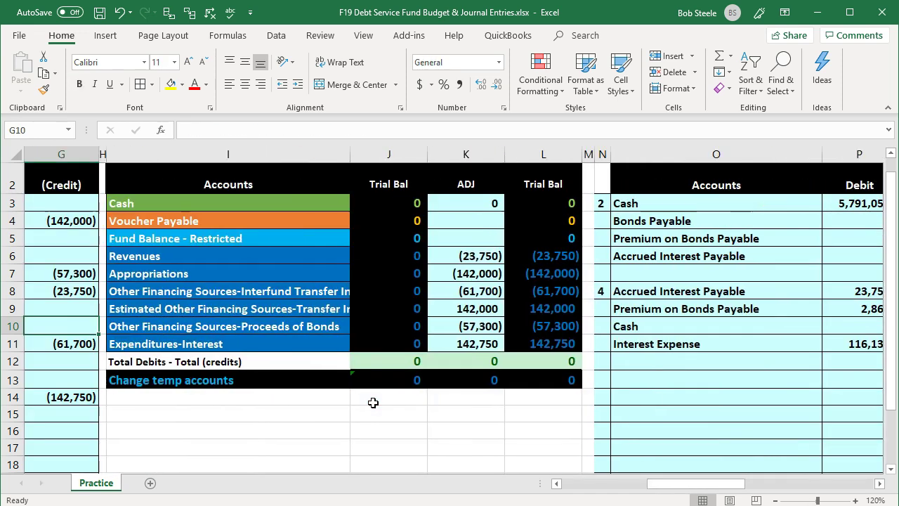
{"action": "key", "text": "Left"}
{"action": "key", "text": "Left"}
{"action": "key", "text": "Down"}
{"action": "key", "text": "Down"}
{"action": "key", "text": "Down"}
{"action": "key", "text": "Down"}
{"action": "key", "text": "Left"}
{"action": "key", "text": "Down"}
{"action": "key", "text": "Down"}
{"action": "key", "text": "Down"}
{"action": "key", "text": "Down"}
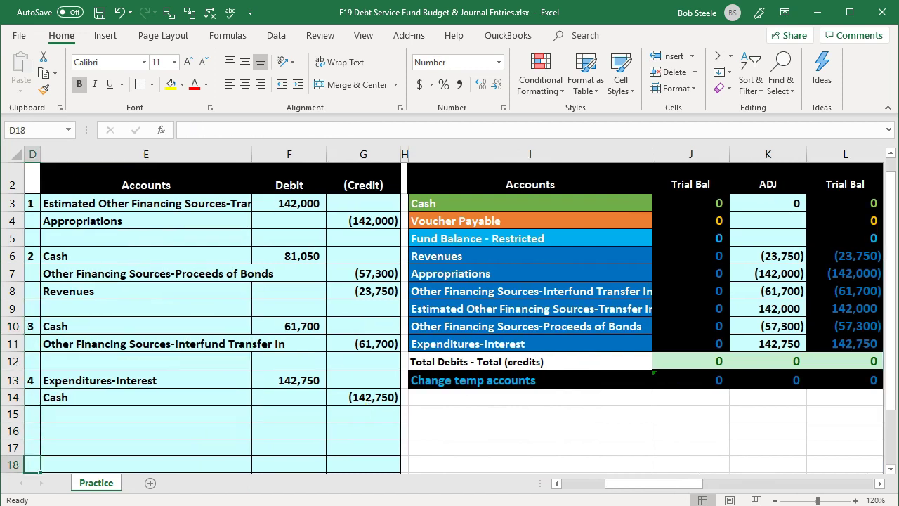
- Undo the existing debt service fund entry for transaction 4, and enter its Cash account in E14 as a link to I3
{"action": "key", "text": "ctrl+z"}
{"action": "left_click", "coordinate": [146, 373]}
{"action": "left_click", "coordinate": [144, 394]}
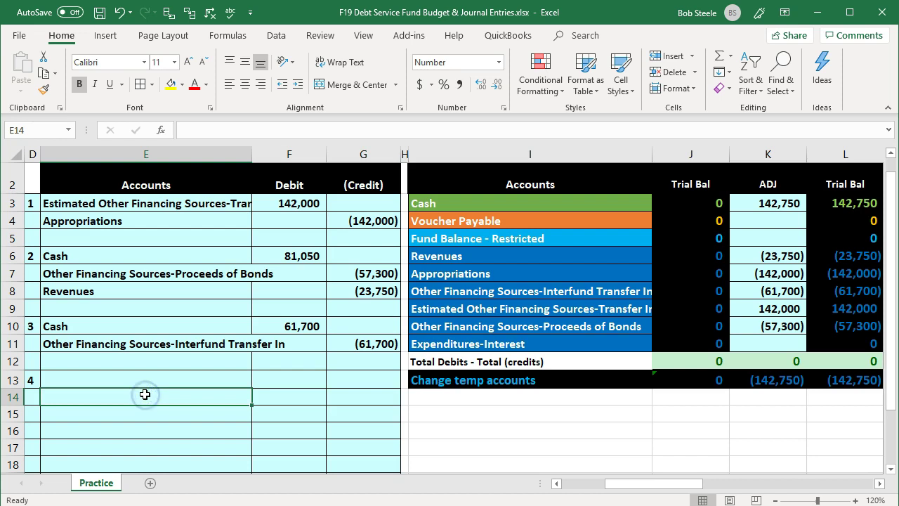
{"action": "type", "text": "="}
{"action": "key", "text": "Right"}
{"action": "key", "text": "Right"}
{"action": "key", "text": "Right"}
{"action": "key", "text": "Right"}
{"action": "key", "text": "Up"}
{"action": "key", "text": "Up"}
{"action": "key", "text": "Up"}
{"action": "key", "text": "Up"}
{"action": "key", "text": "Up"}
{"action": "key", "text": "Up"}
{"action": "key", "text": "Up"}
{"action": "key", "text": "Up"}
{"action": "key", "text": "Up"}
{"action": "key", "text": "Up"}
{"action": "key", "text": "Up"}
{"action": "key", "text": "Return"}
- Enter Expenditures-Interest as transaction 4's debit account in E13 by linking to the trial balance account in I11
{"action": "key", "text": "Up"}
{"action": "key", "text": "Up"}
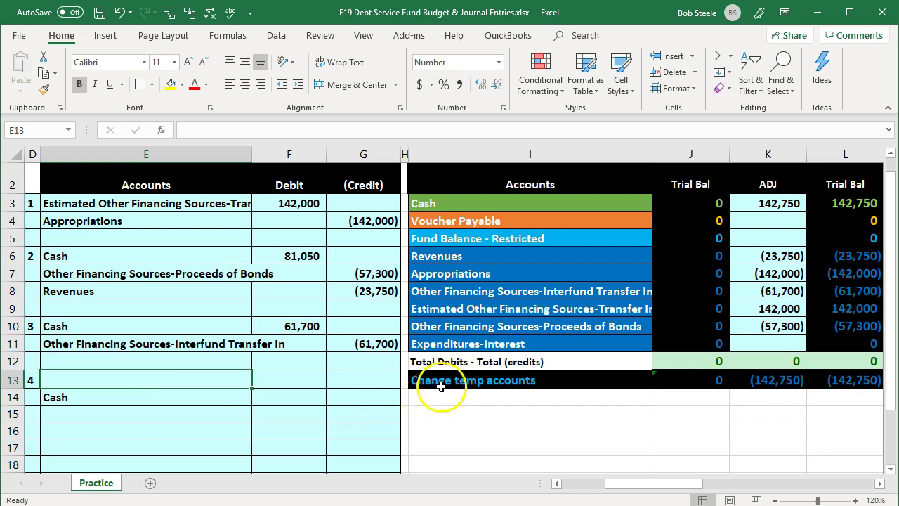
{"action": "key", "text": "F2"}
{"action": "type", "text": "="}
{"action": "key", "text": "Right"}
{"action": "key", "text": "Right"}
{"action": "key", "text": "Right"}
{"action": "key", "text": "Right"}
{"action": "key", "text": "Up"}
{"action": "key", "text": "Up"}
{"action": "key", "text": "Return"}
{"action": "key", "text": "Up"}
{"action": "key", "text": "Right"}
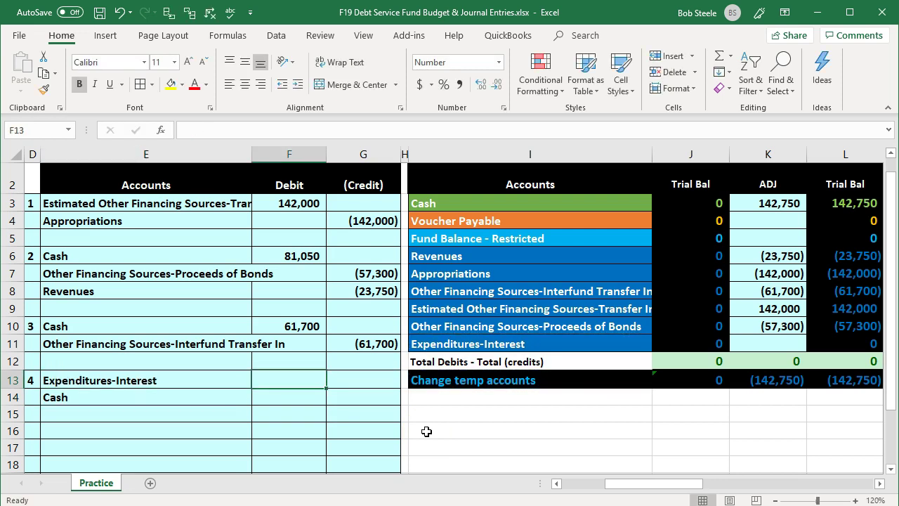
- Enter transaction 4's Expenditures-Interest debit in F13 as a link to the interest for half year in C19
{"action": "type", "text": "="}
{"action": "key", "text": "Left"}
{"action": "scroll", "coordinate": [450, 412], "scroll_direction": "left", "scroll_amount": 3}
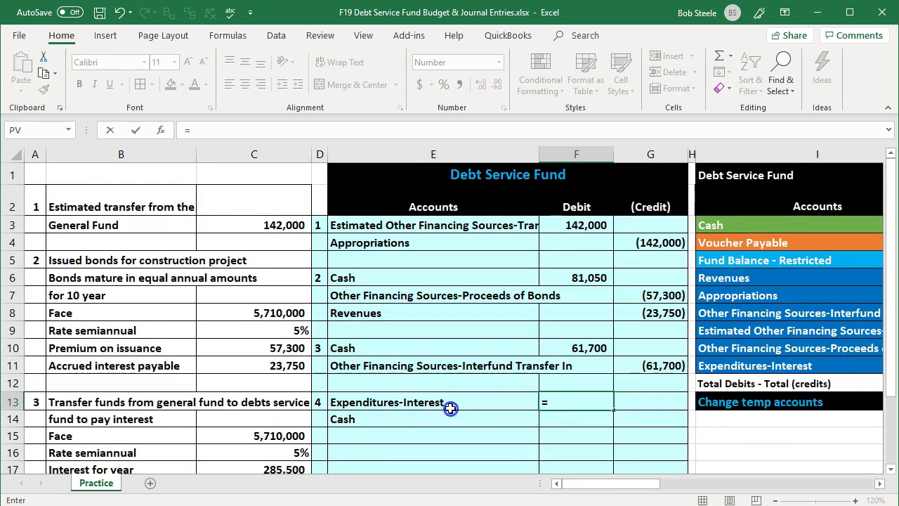
{"action": "key", "text": "Left"}
{"action": "key", "text": "Left"}
{"action": "key", "text": "Down"}
{"action": "key", "text": "Down"}
{"action": "key", "text": "Down"}
{"action": "key", "text": "Down"}
{"action": "key", "text": "Down"}
{"action": "key", "text": "Down"}
{"action": "key", "text": "Down"}
{"action": "key", "text": "Down"}
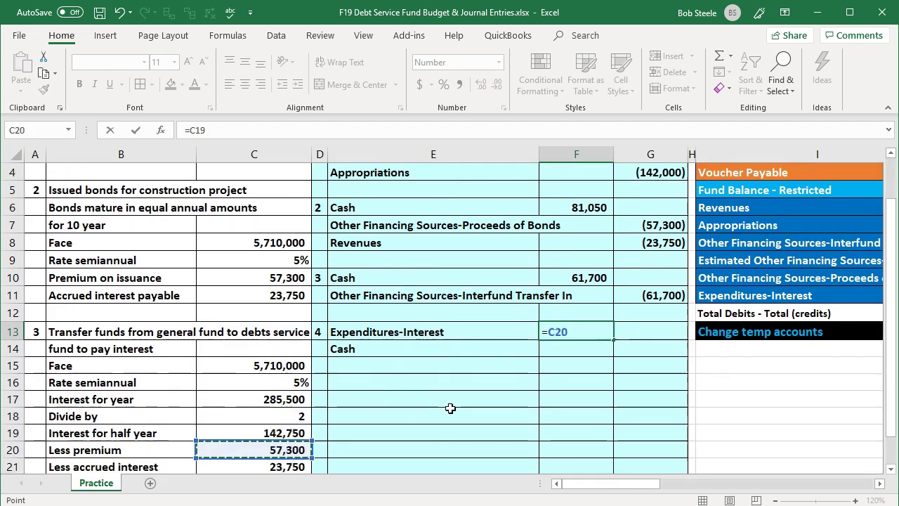
{"action": "key", "text": "Up"}
{"action": "key", "text": "Up"}
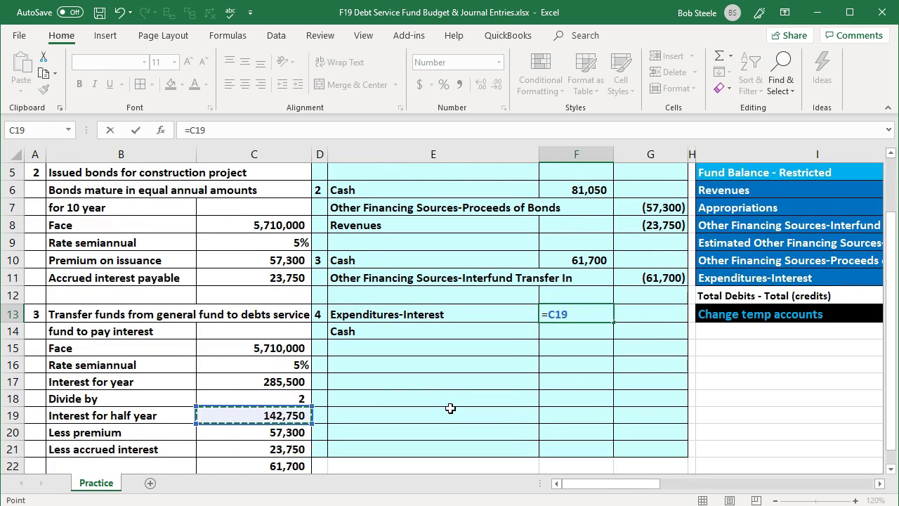
{"action": "key", "text": "Return"}
- Enter transaction 4's Cash credit in G14 as the negative of the debit in F13
{"action": "key", "text": "Right"}
{"action": "type", "text": "=-"}
{"action": "key", "text": "Up"}
{"action": "key", "text": "Left"}
{"action": "key", "text": "Return"}
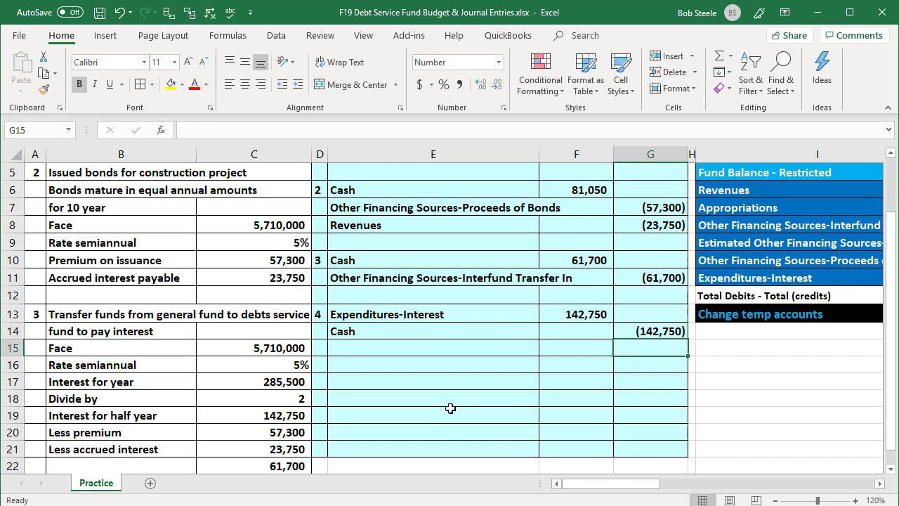
- Post the interest debit from F13 to the Expenditures-Interest adjustment in K11 of the debt service fund trial balance
{"action": "key", "text": "Right"}
{"action": "key", "text": "Right"}
{"action": "key", "text": "Right"}
{"action": "key", "text": "Right"}
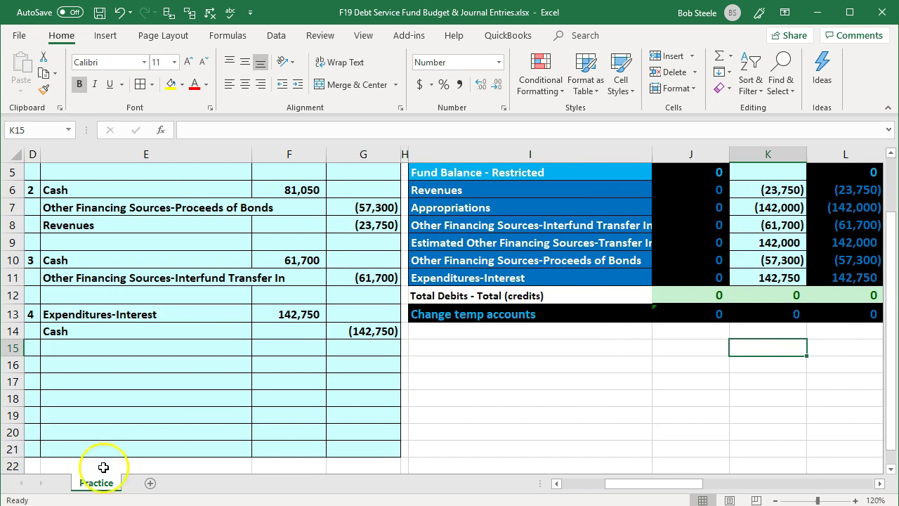
{"action": "scroll", "coordinate": [754, 361], "scroll_direction": "up", "scroll_amount": 2}
{"action": "left_click", "coordinate": [755, 361]}
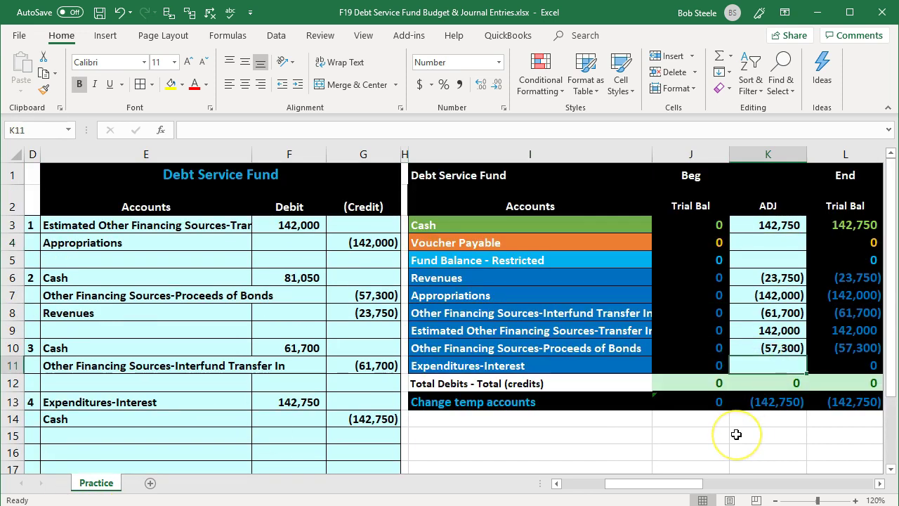
{"action": "type", "text": "="}
{"action": "key", "text": "Left"}
{"action": "key", "text": "Left"}
{"action": "key", "text": "Left"}
{"action": "key", "text": "Left"}
{"action": "key", "text": "Left"}
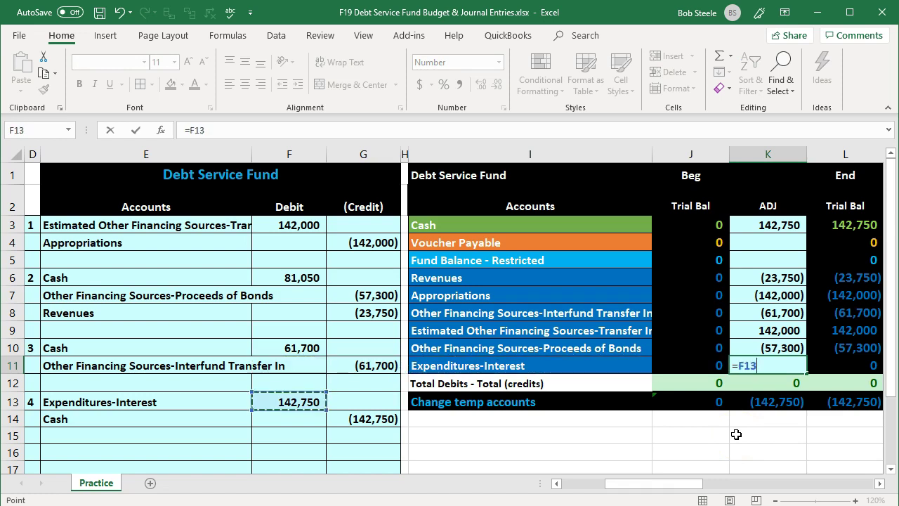
{"action": "key", "text": "Return"}
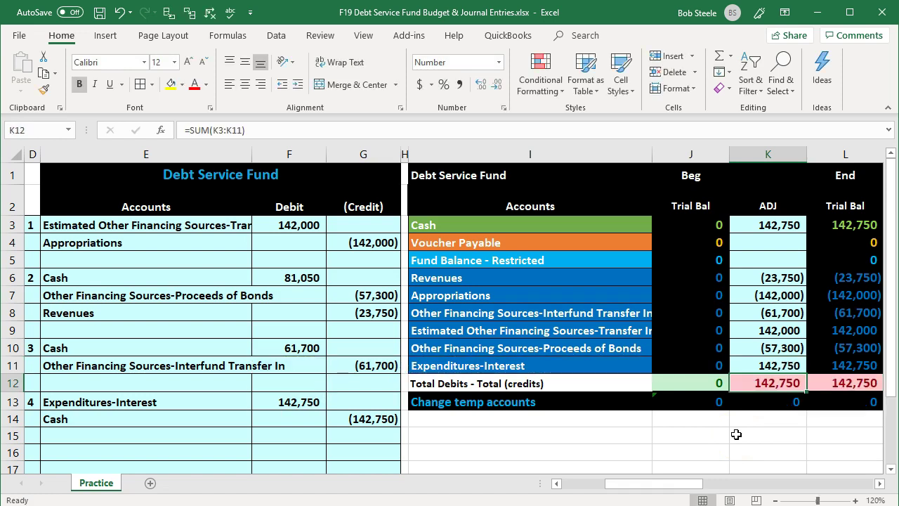
- Post transaction 4's Cash credit by adding G14 to the existing Cash adjustment formula in K3
{"action": "left_click", "coordinate": [834, 363]}
{"action": "left_click", "coordinate": [355, 431]}
{"action": "left_click", "coordinate": [233, 417]}
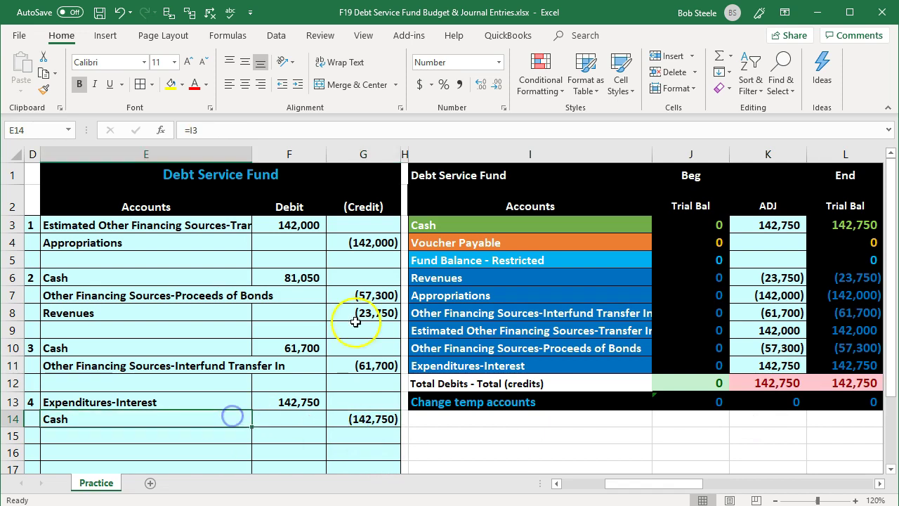
{"action": "left_click", "coordinate": [455, 225]}
{"action": "key", "text": "Right"}
{"action": "key", "text": "Right"}
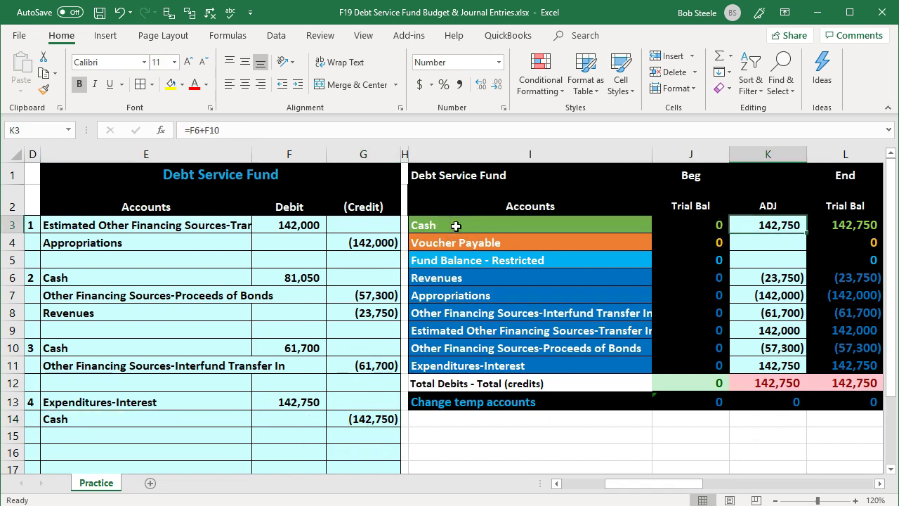
{"action": "key", "text": "F2"}
{"action": "type", "text": "+"}
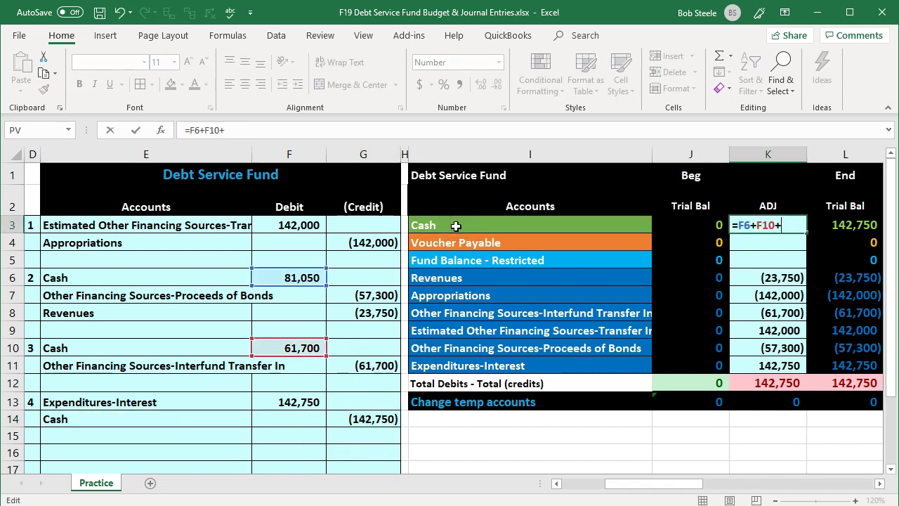
{"action": "key", "text": "Down"}
{"action": "key", "text": "Down"}
{"action": "key", "text": "Down"}
{"action": "key", "text": "Down"}
{"action": "key", "text": "Down"}
{"action": "key", "text": "Down"}
{"action": "key", "text": "Down"}
{"action": "key", "text": "Down"}
{"action": "key", "text": "Down"}
{"action": "key", "text": "Left"}
{"action": "key", "text": "Left"}
{"action": "key", "text": "Left"}
{"action": "key", "text": "Left"}
{"action": "key", "text": "Down"}
{"action": "key", "text": "Down"}
{"action": "key", "text": "Return"}
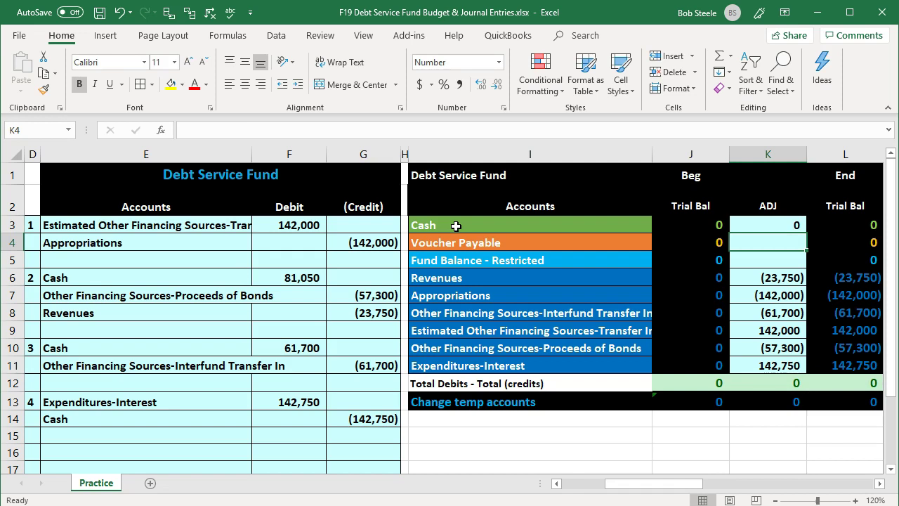
- Review ending Cash, the two budgetary balances in L7 and L9 together, and the actual balances in L6, L8, L10 and L11 together
{"action": "left_click", "coordinate": [824, 229]}
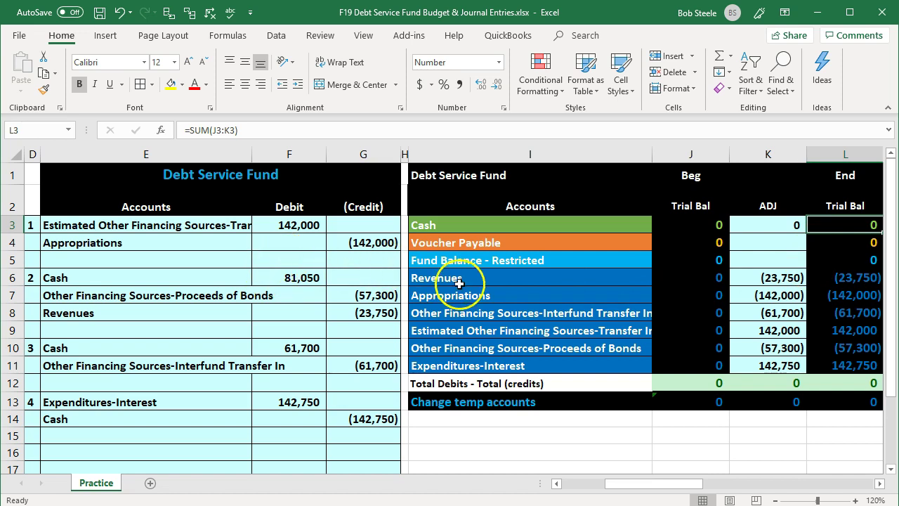
{"action": "left_click", "coordinate": [842, 295]}
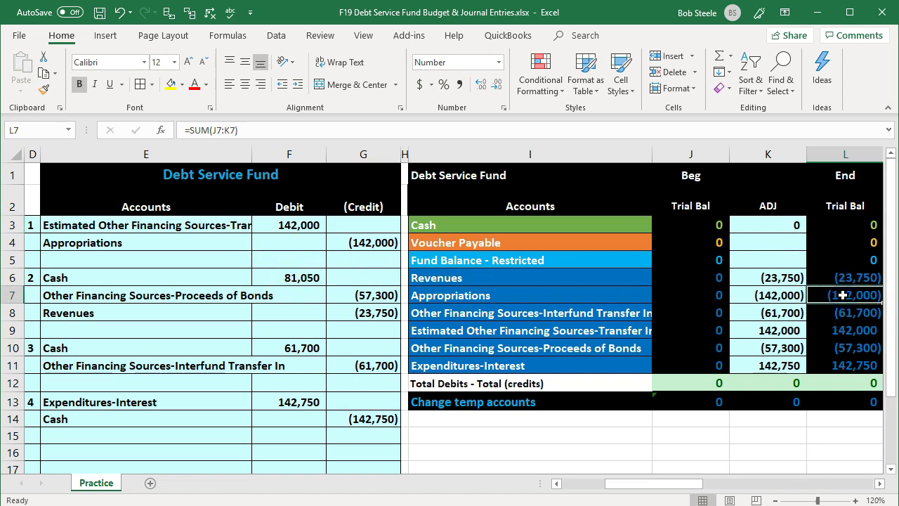
{"action": "left_click", "coordinate": [838, 330], "text": "ctrl"}
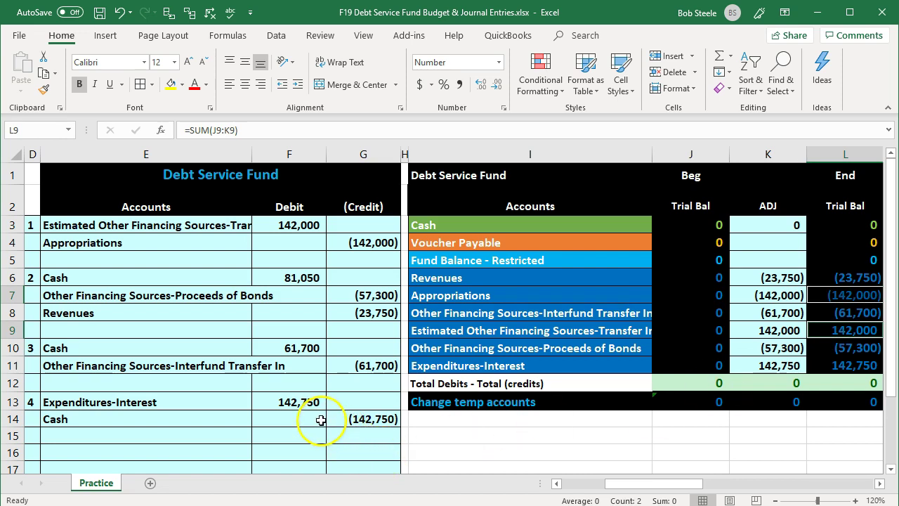
{"action": "left_click", "coordinate": [851, 277]}
{"action": "left_click", "coordinate": [844, 315], "text": "ctrl"}
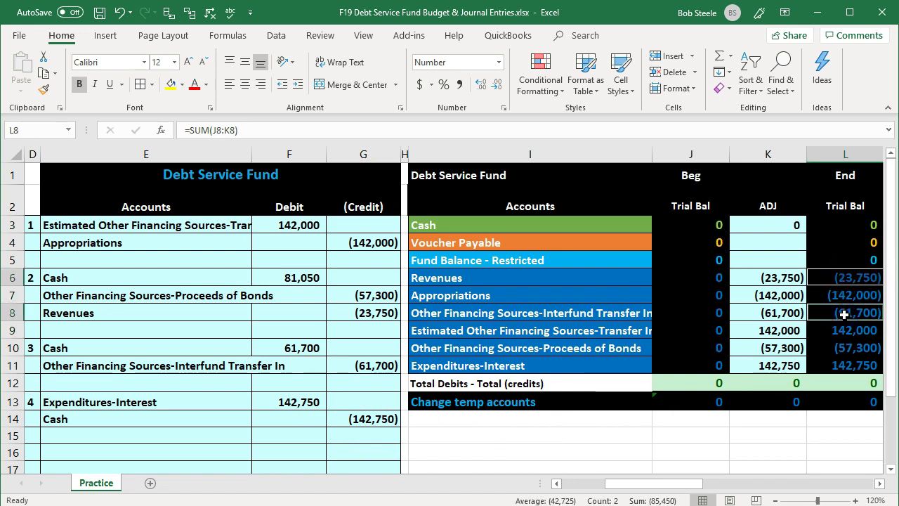
{"action": "left_click", "coordinate": [840, 348], "text": "ctrl"}
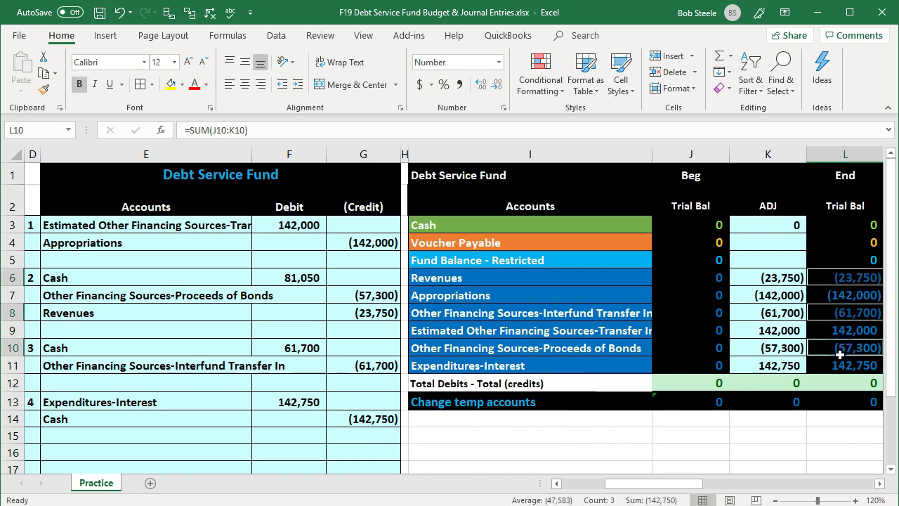
{"action": "left_click", "coordinate": [840, 365], "text": "ctrl"}
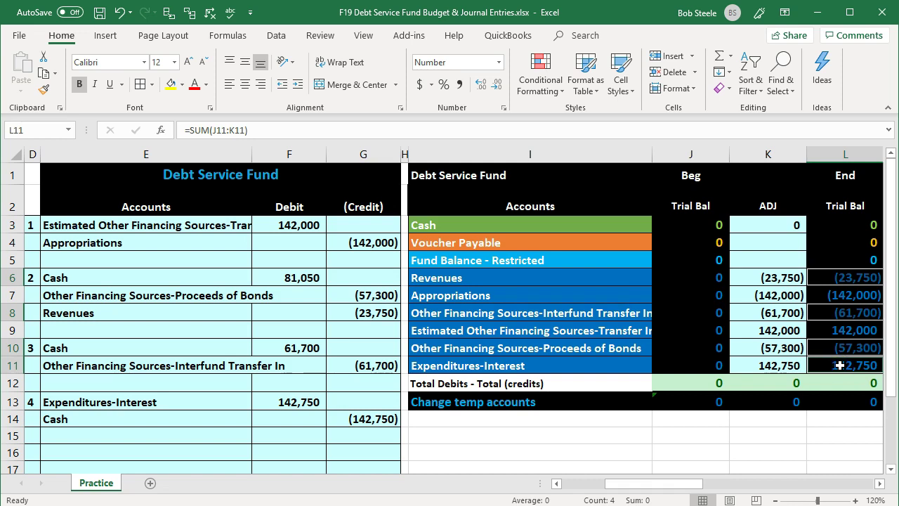